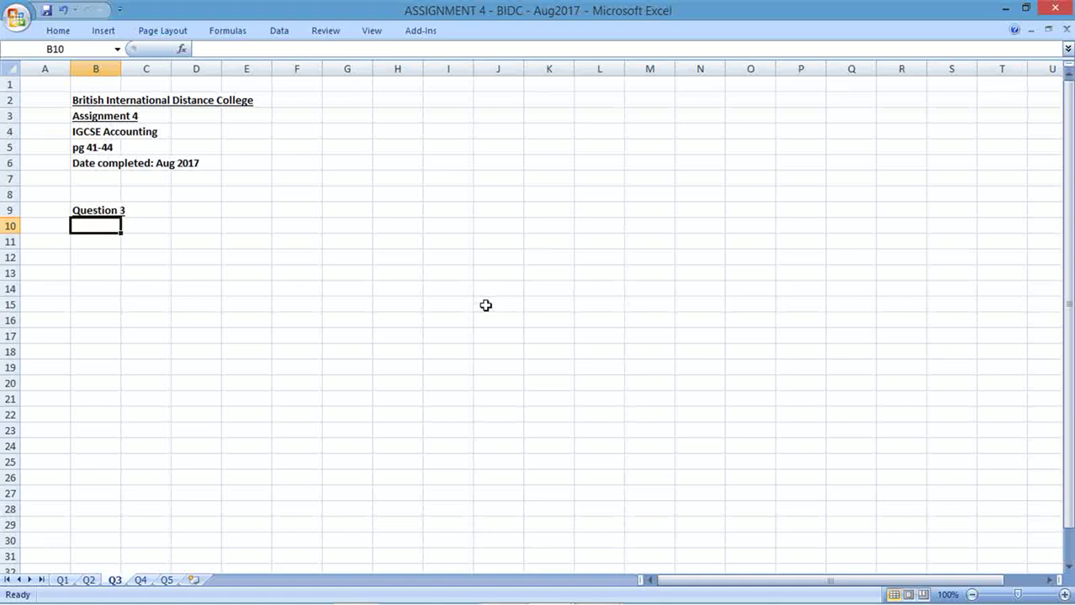
Step: Enter the heading "Trial Balance at 30 April 2016" in B11 and make it bold and underlined
left_click(99, 244)
type("Trial Balance for the")
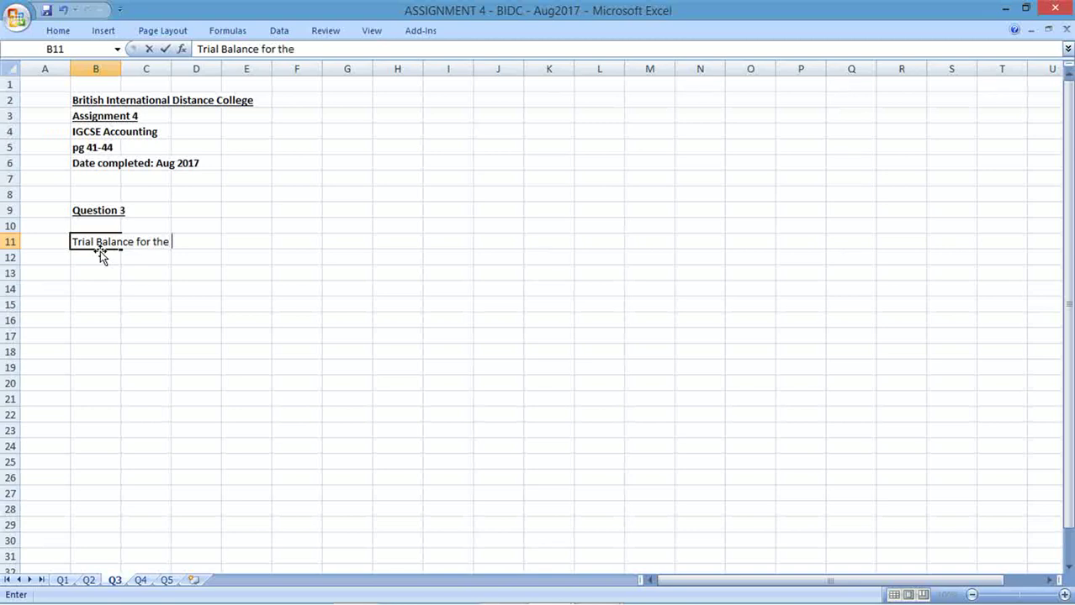
key("BackSpace")
key("BackSpace")
key("BackSpace")
key("BackSpace")
key("BackSpace")
key("BackSpace")
key("BackSpace")
key("BackSpace")
type("at 30 April 2016")
key("Return")
key("Up")
key("ctrl+b")
key("ctrl+u")
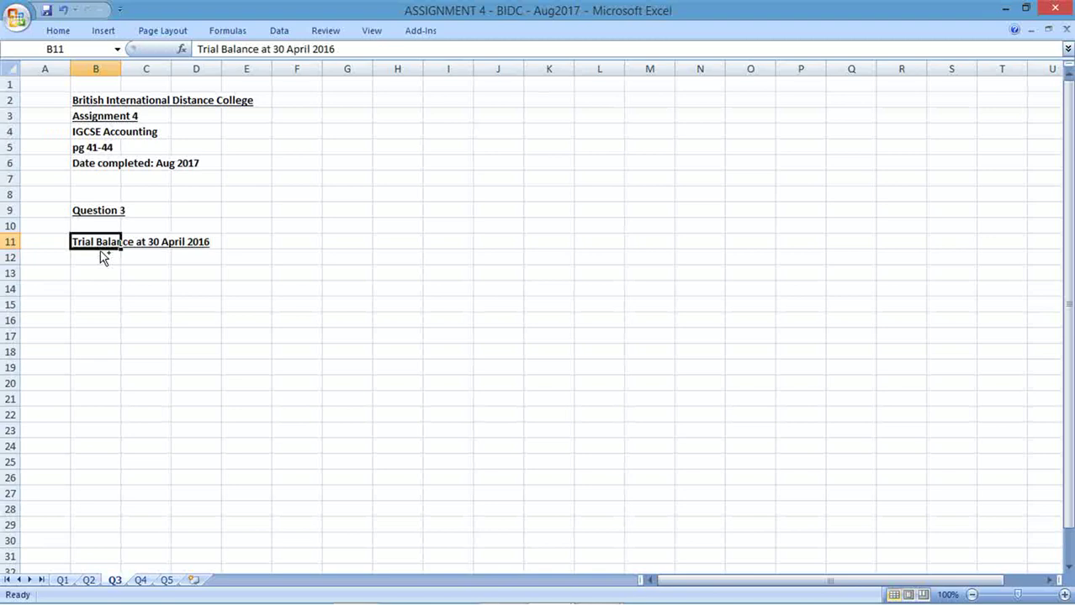
Step: Add the column headings DR in F12 and CR in G12
key("Right")
key("Right")
key("Right")
key("Right")
key("Down")
type("DR")
key("Right")
type("CR")
key("Return")
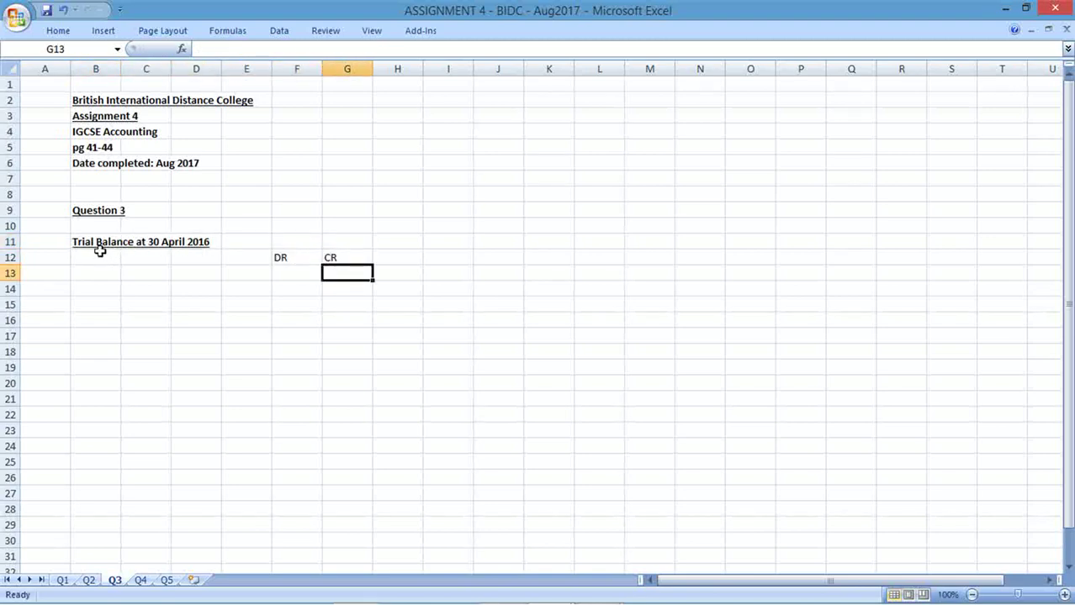
Step: Put a thick box border around F12:G32 and another around the DR column, F12:F32
left_click_drag(286, 257, 350, 569)
left_click(72, 34)
left_click(215, 81)
left_click(262, 243)
left_click_drag(288, 263, 312, 534)
left_click(72, 35)
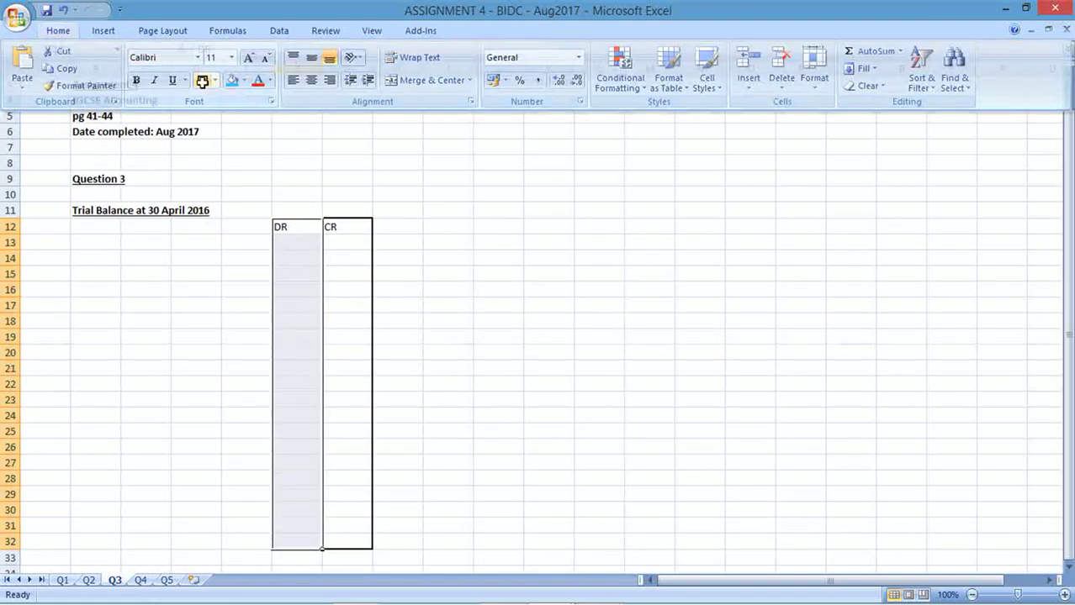
left_click(234, 301)
left_click(79, 246)
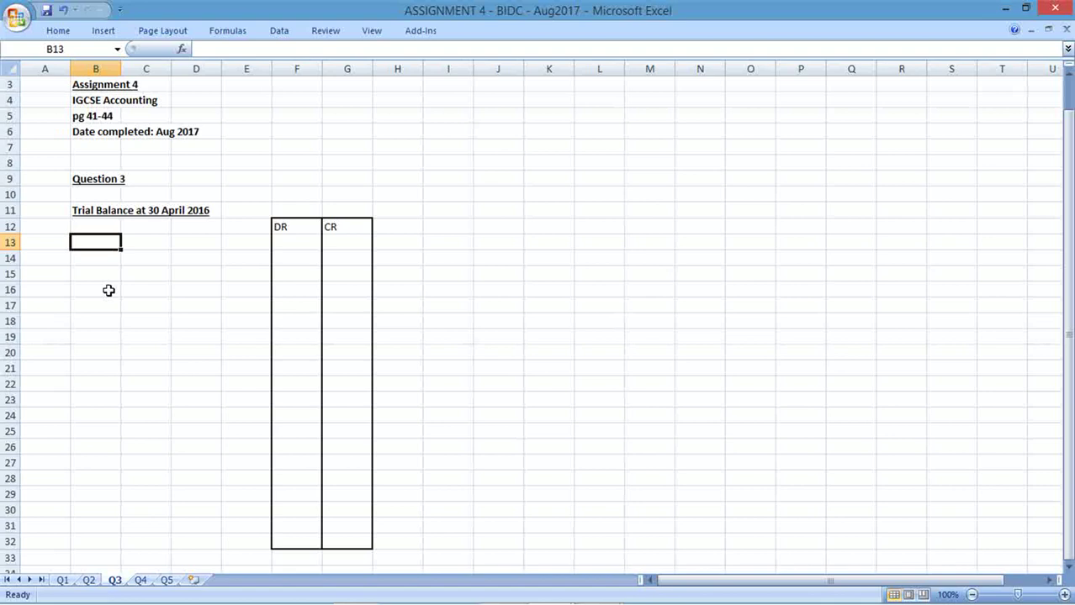
scroll(568, 292, "up", 1)
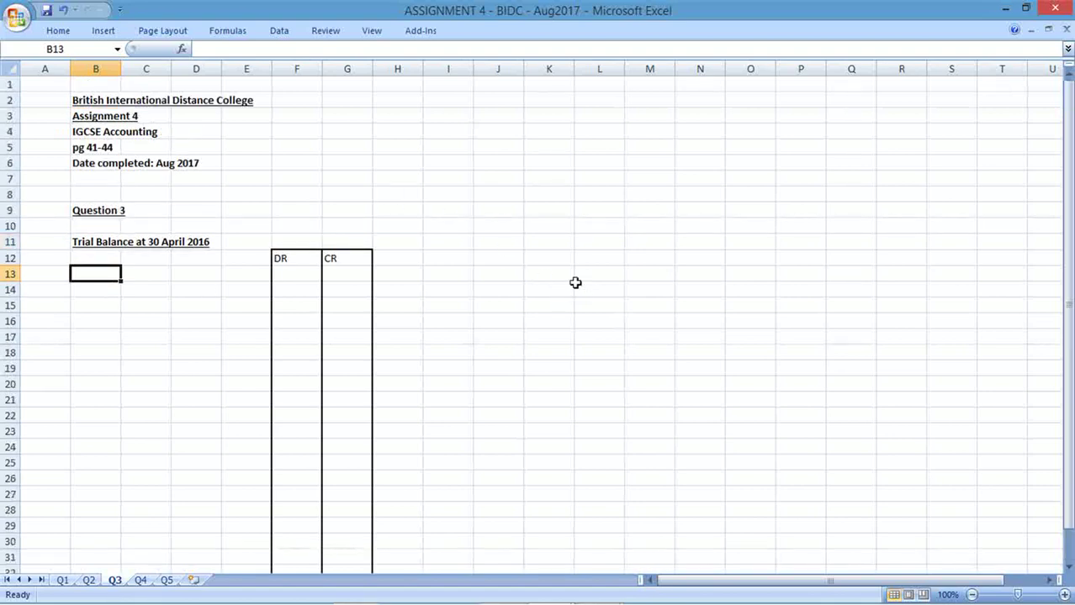
Step: Enter the question label "3 a)" in K5
left_click(568, 150)
type("3)")
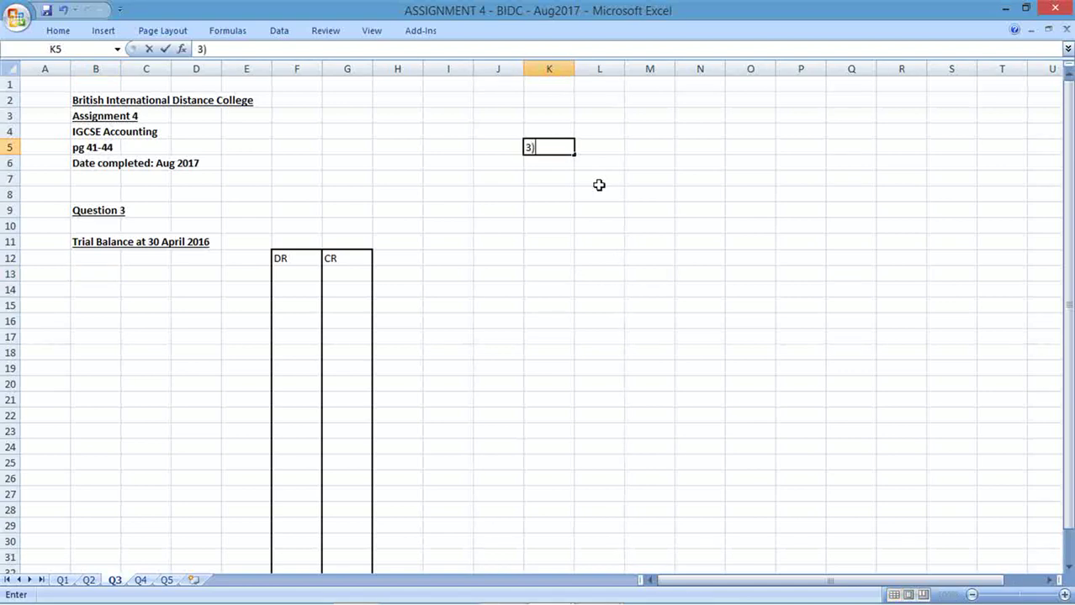
type(" a)")
key("BackSpace")
key("BackSpace")
key("BackSpace")
key("BackSpace")
type("a)")
key("Return")
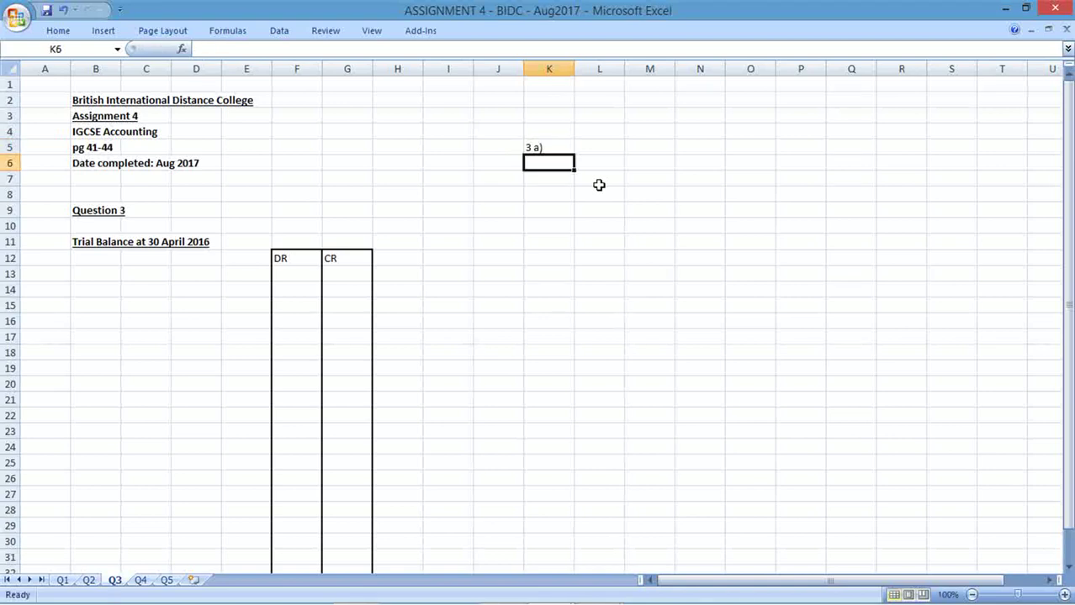
Step: Record the 3 a) classifications: "Motor....ASSET" in L5 and "motor repairs.....EXPENSE" in L6
key("Up")
key("Right")
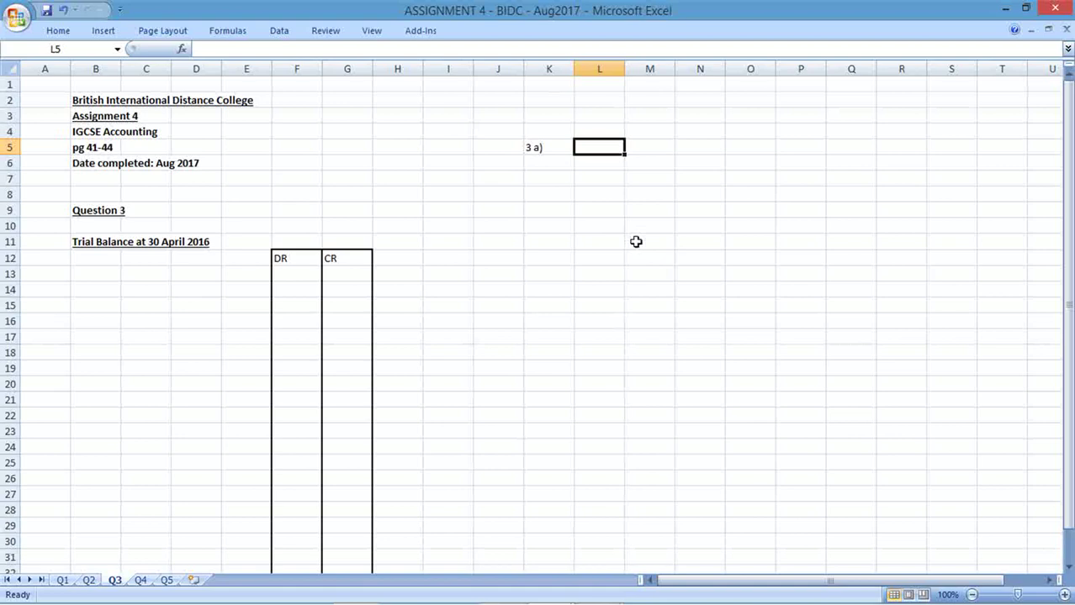
type("Motor....ASSET")
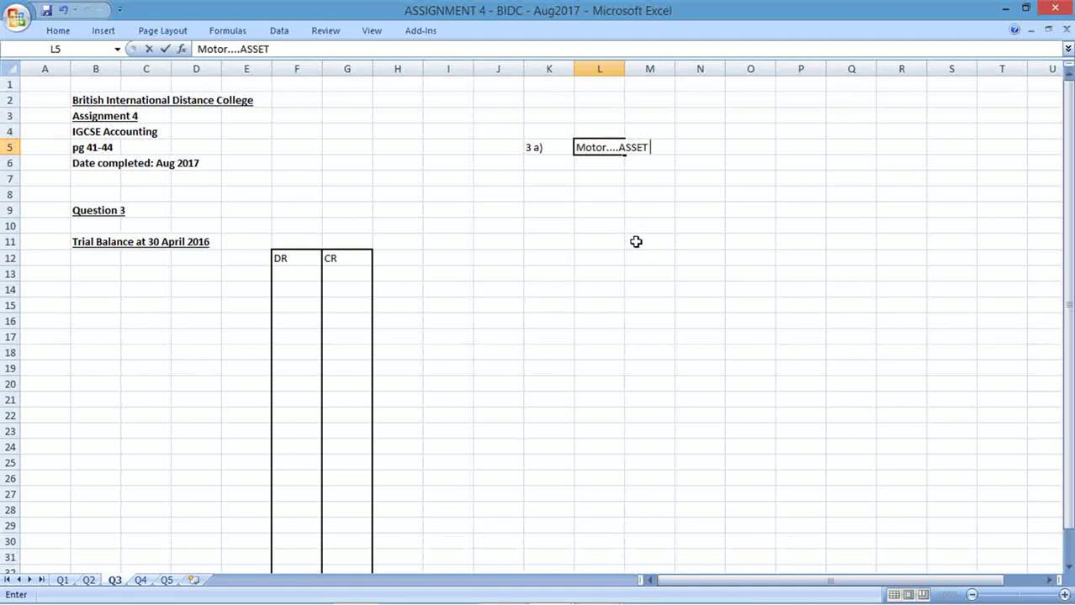
key("Return")
type("motor")
key("BackSpace")
type("repairs.....EXPENNSE")
key("BackSpace")
key("BackSpace")
key("BackSpace")
key("BackSpace")
type("NSE")
key("Return")
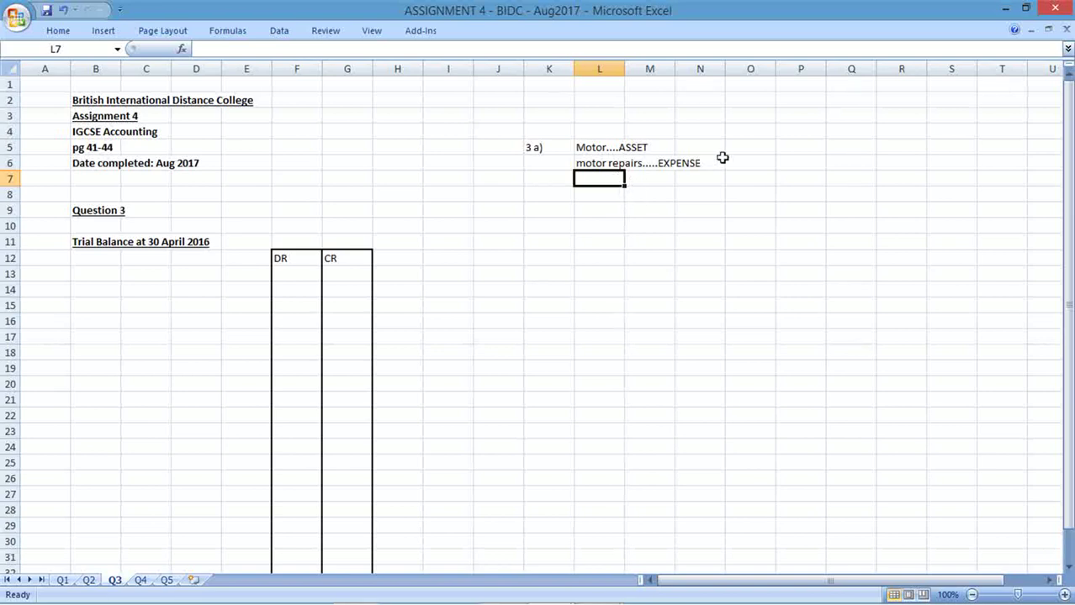
Step: Enter the 3 a) answer "Error of Principle...." in P5
left_click(791, 144)
type("Err")
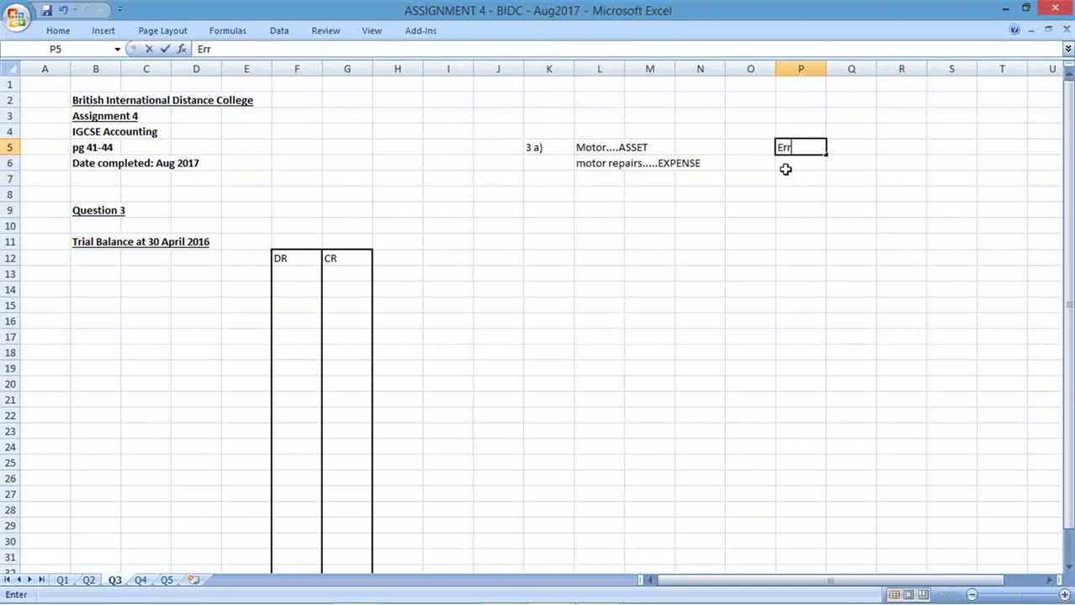
type("or of Pr")
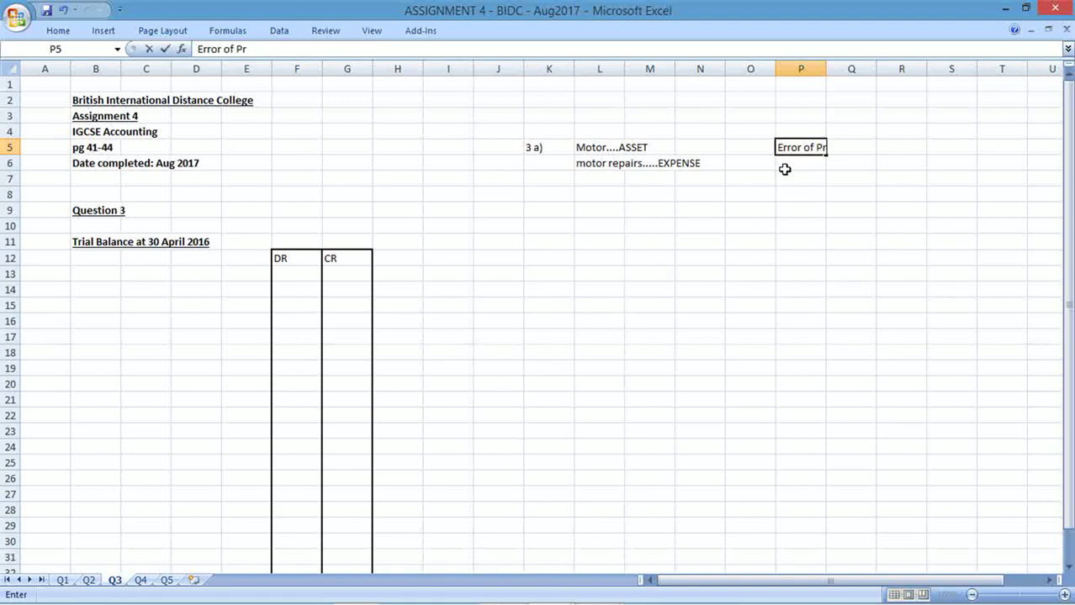
type("inciple....")
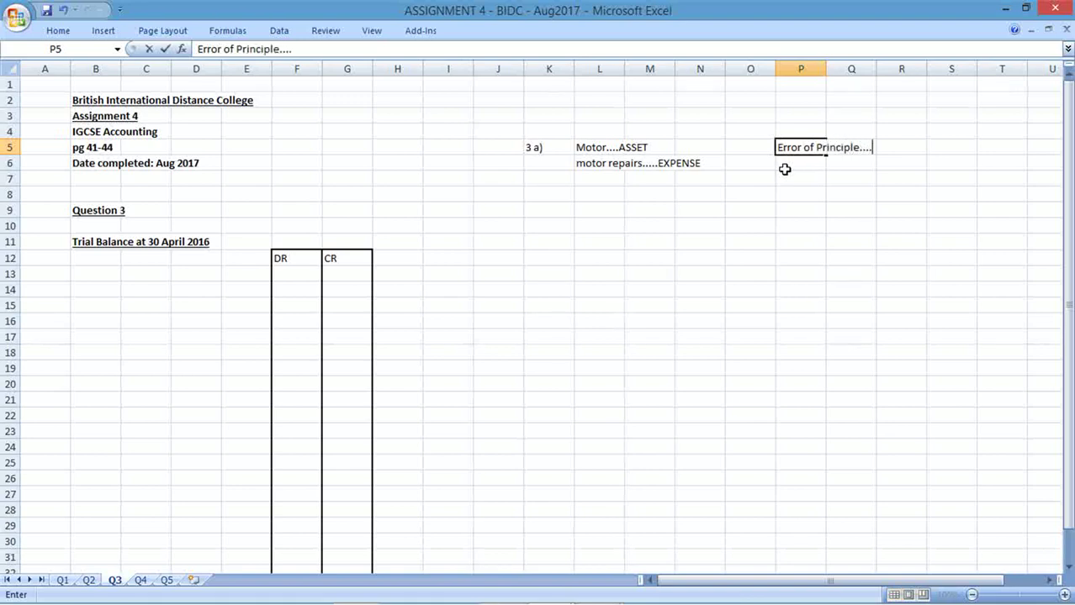
key("Return")
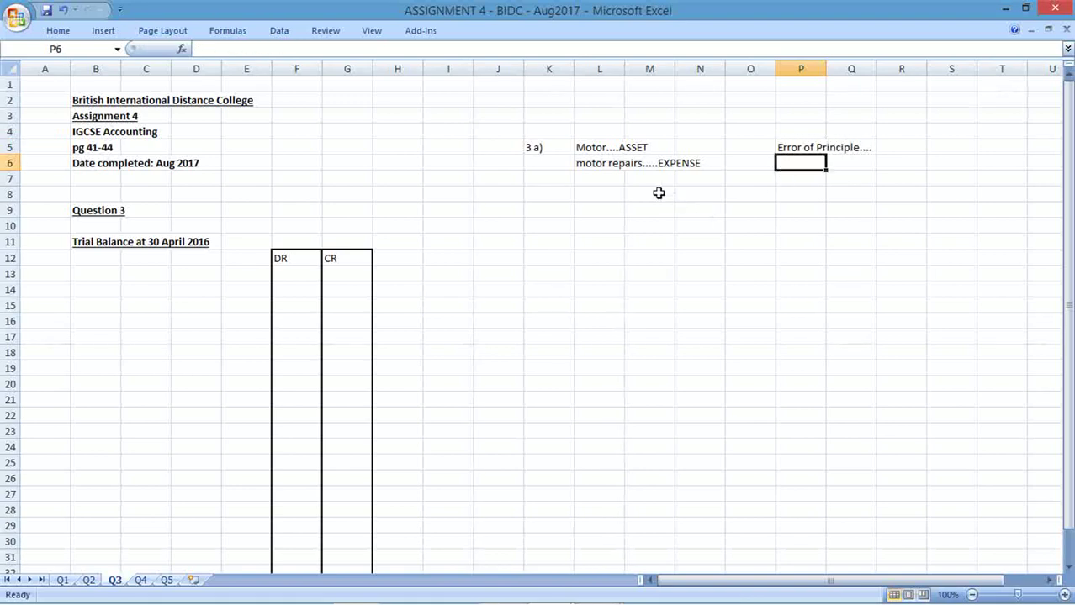
left_click(600, 166)
left_click(614, 140)
Step: Enter the label "3b)" in K8 with the answer "Error of original entry....." in L8
left_click(548, 196)
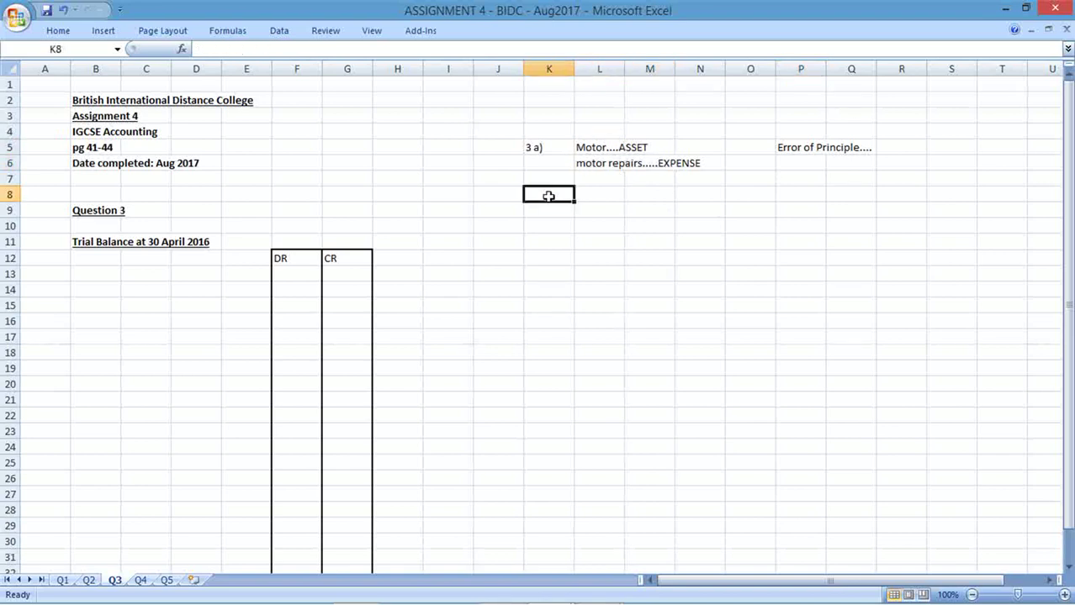
type("3b)")
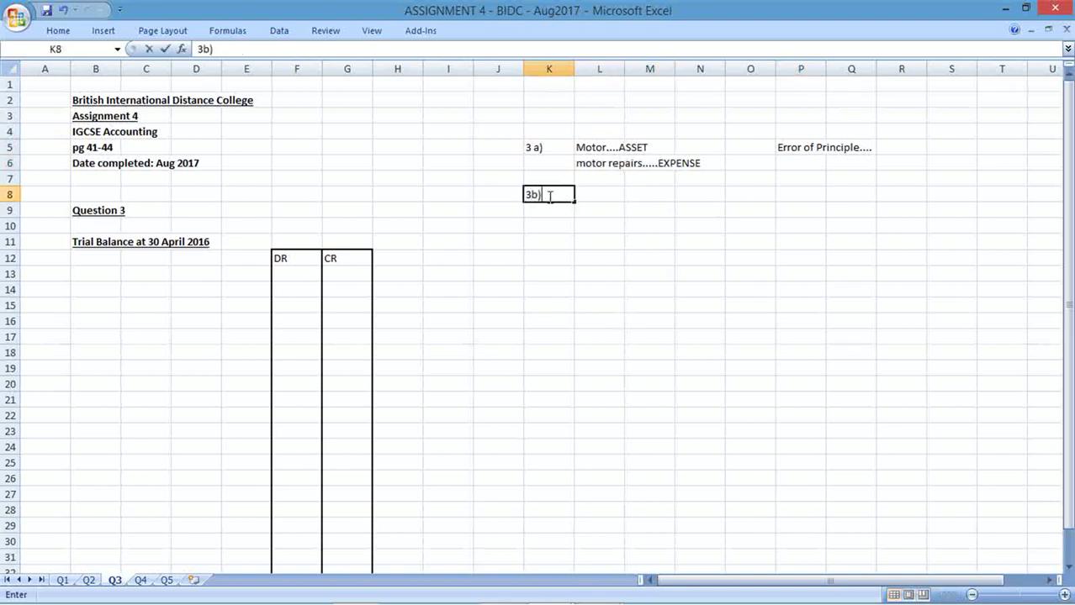
key("Return")
key("Up")
key("Right")
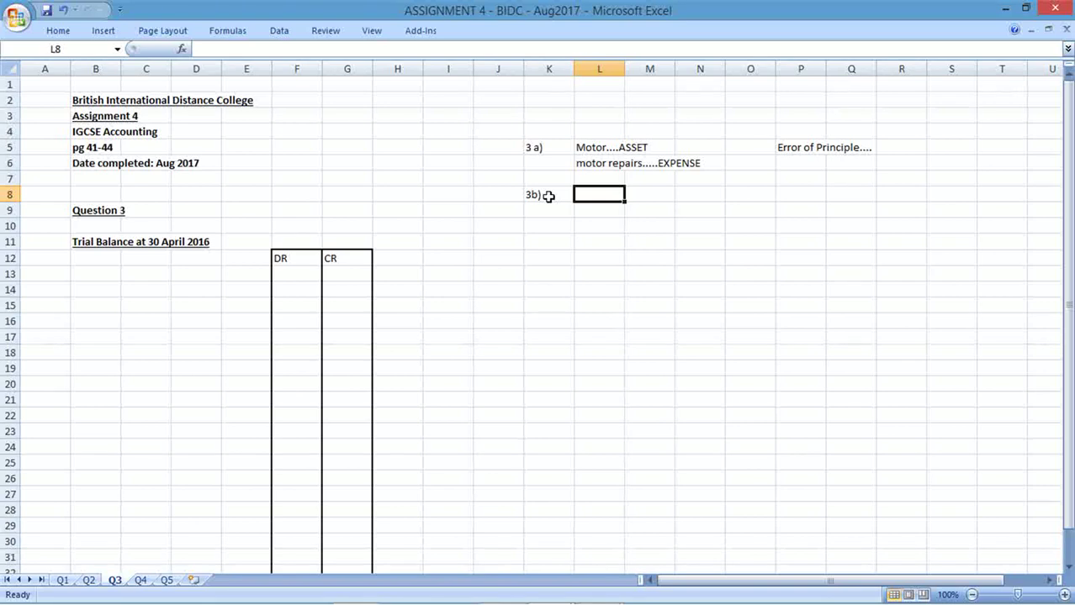
type("Error of o")
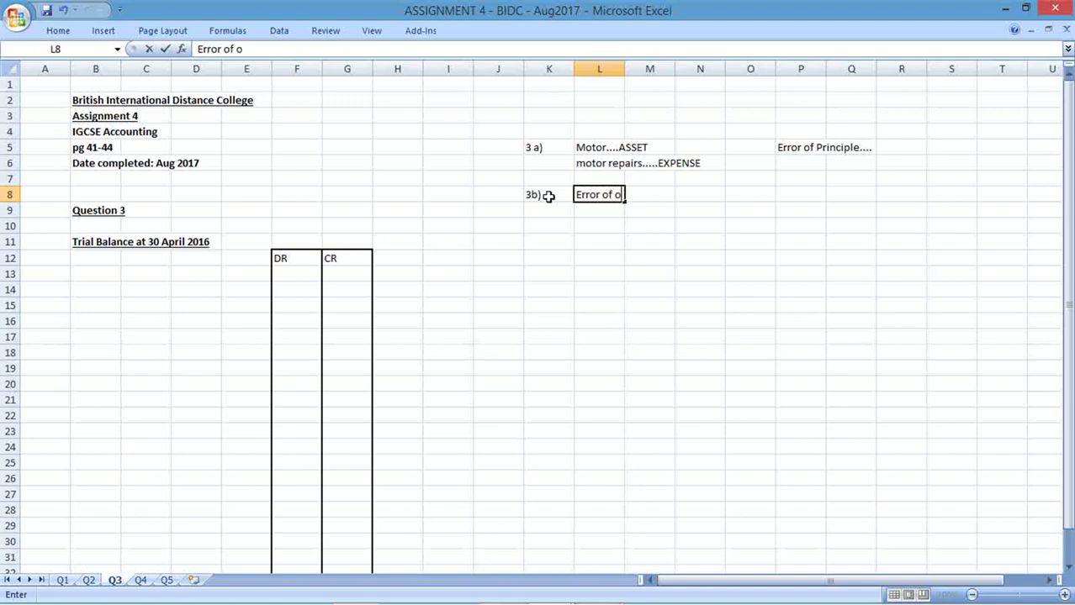
type("riginal ent")
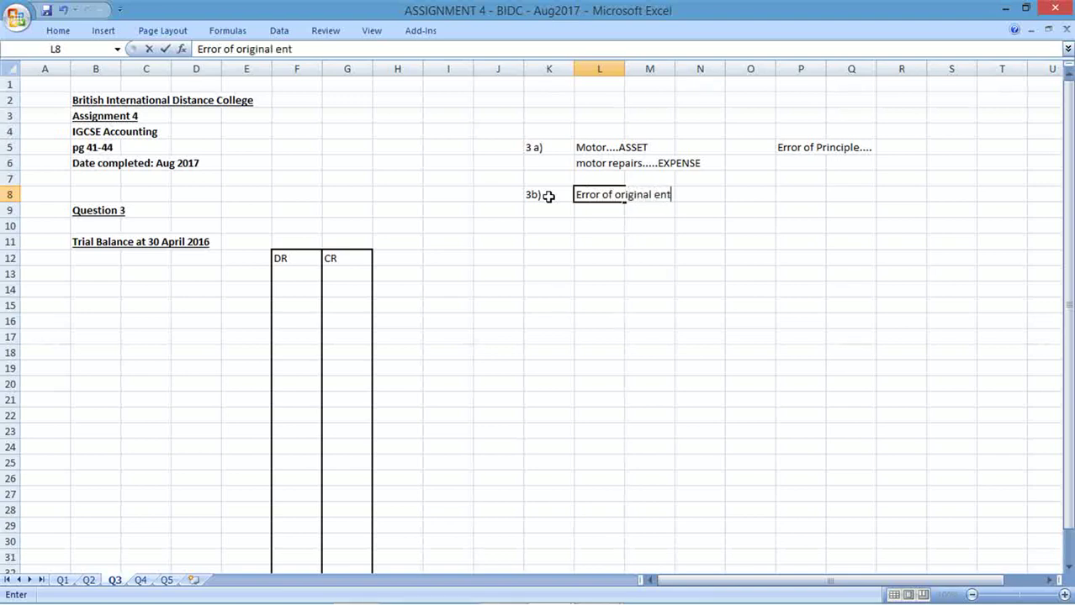
type("ry.....")
key("Return")
Step: Enter the label "3c)" in K11 with the answer "Error of original entry...." in L11
left_click(533, 245)
type("3c)")
key("Tab")
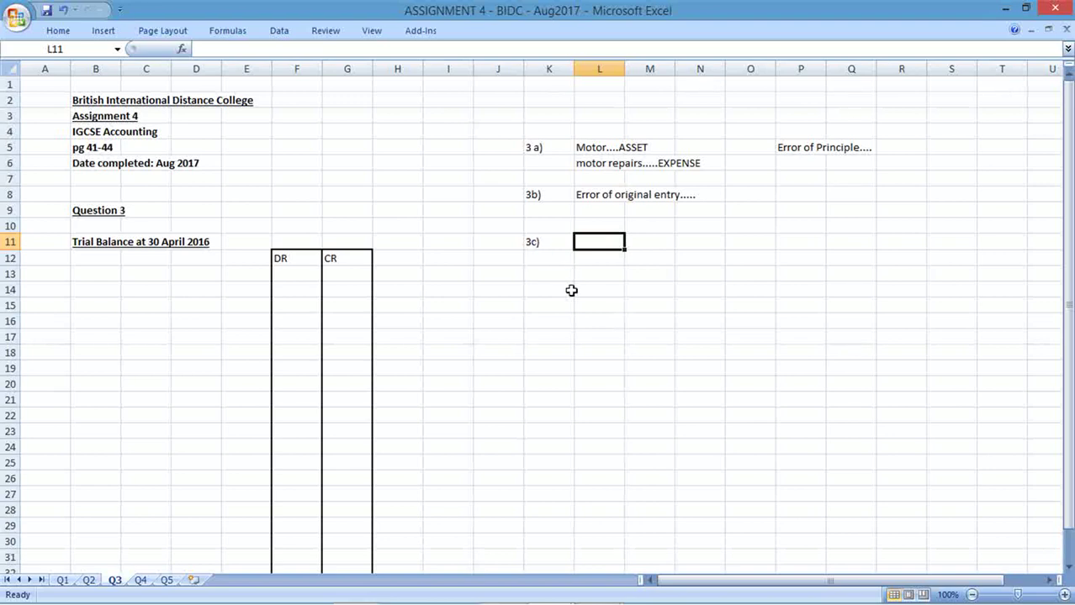
type("Error")
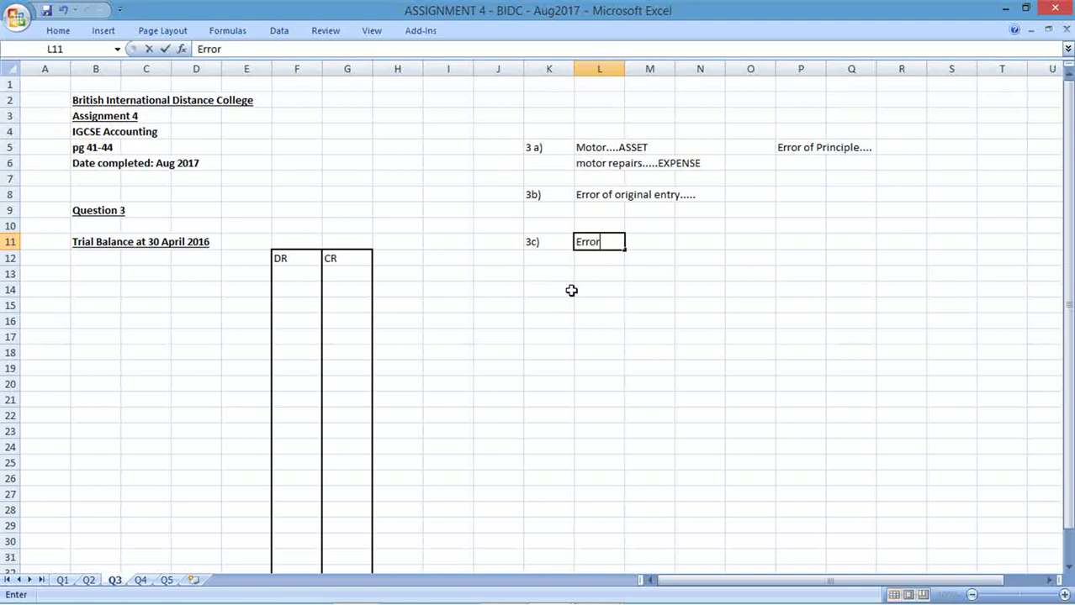
type(" of original entry....")
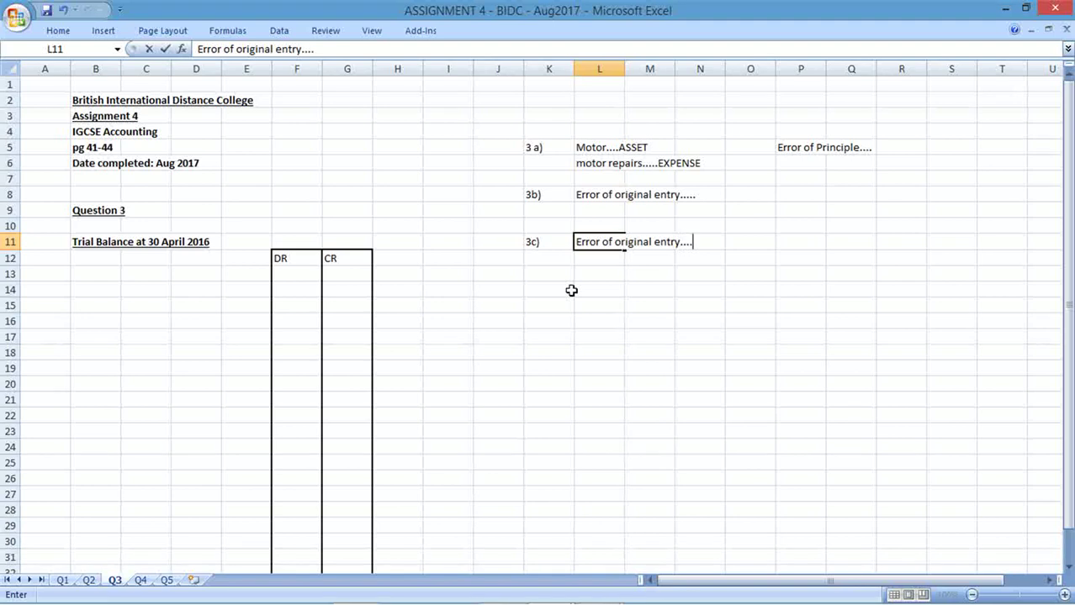
key("Return")
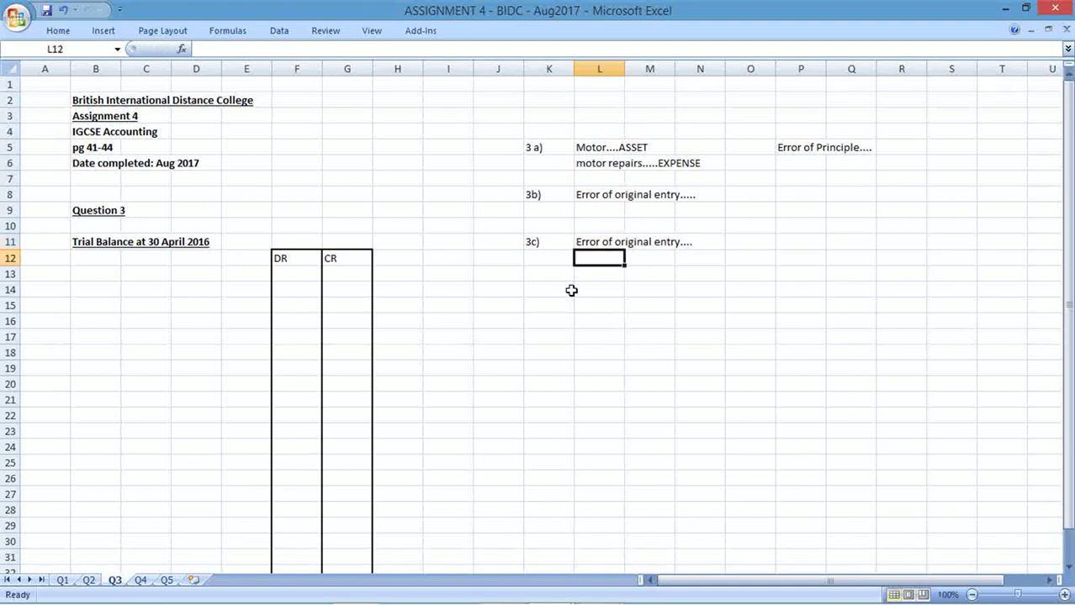
Step: Enter the label "3d)" in K14 with the answer "Error of orginal entry...." in L14
left_click(568, 289)
type("3d)")
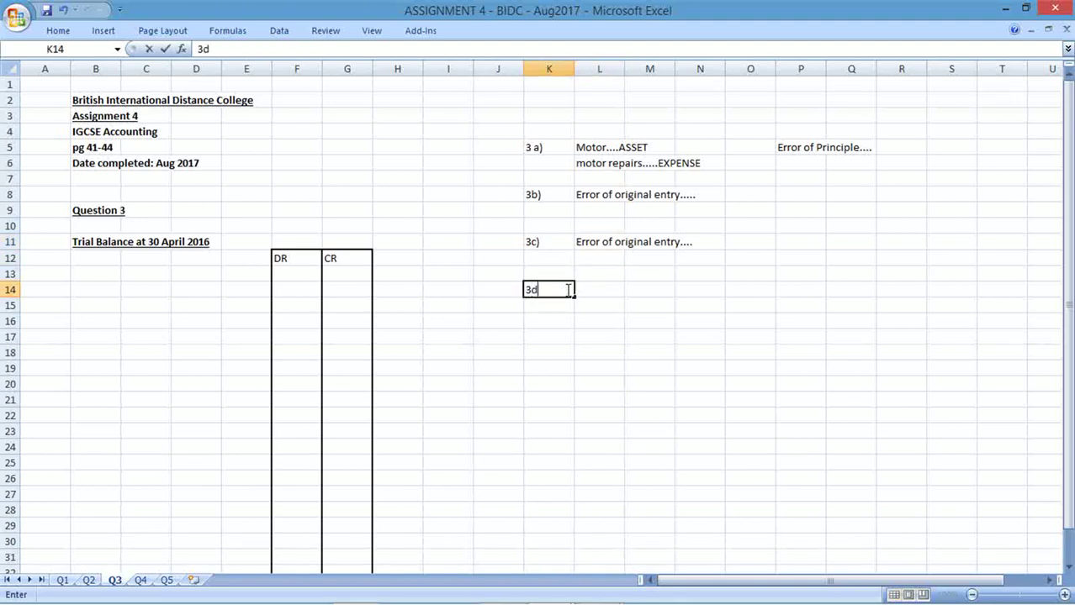
left_click(612, 289)
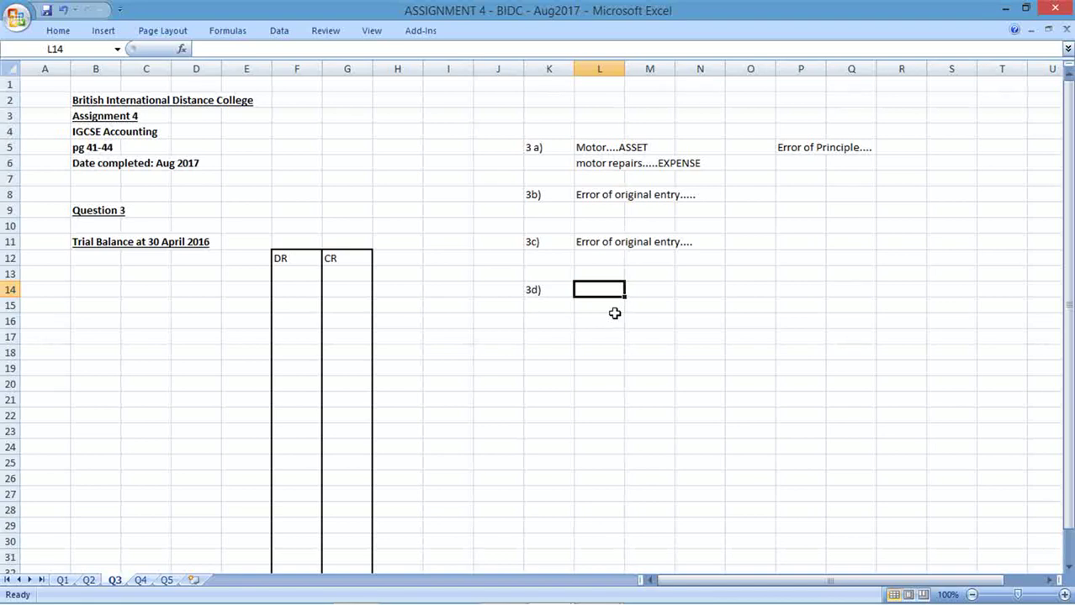
type("Er")
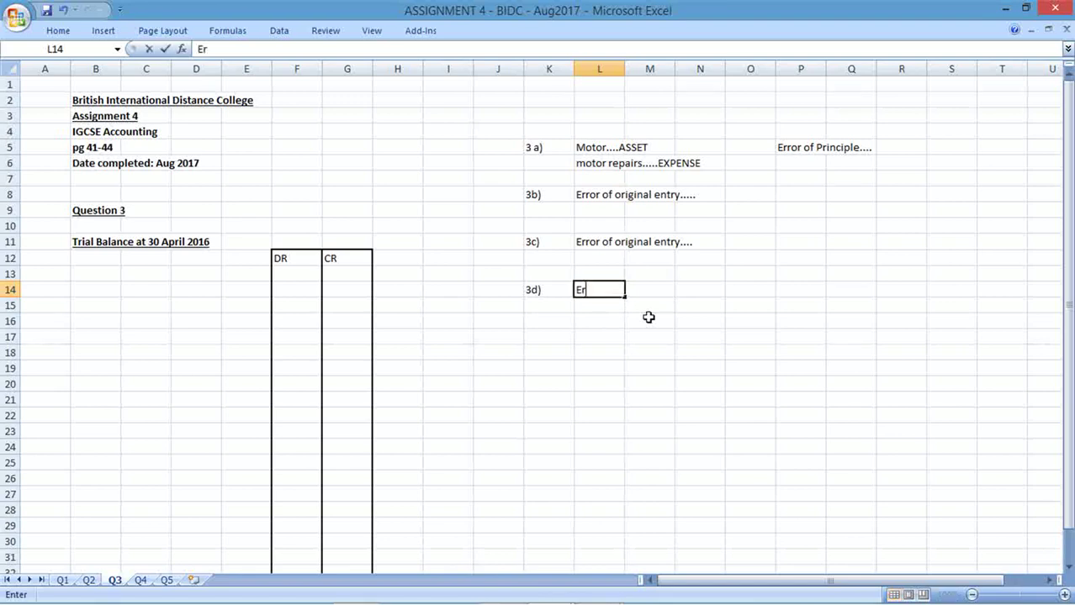
type("ror of orgi")
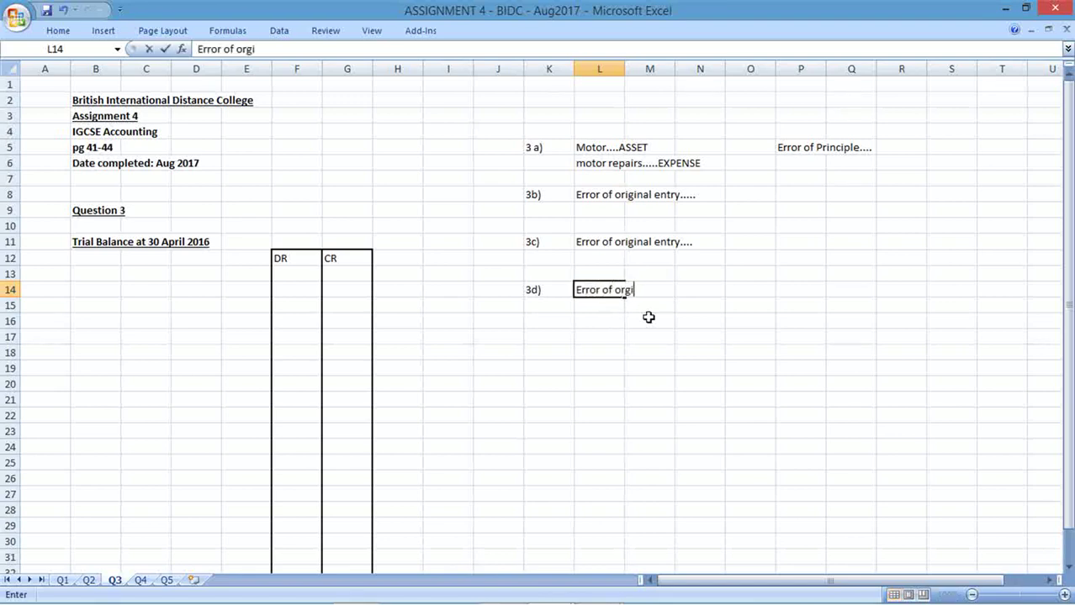
type("nal entry....")
key("Return")
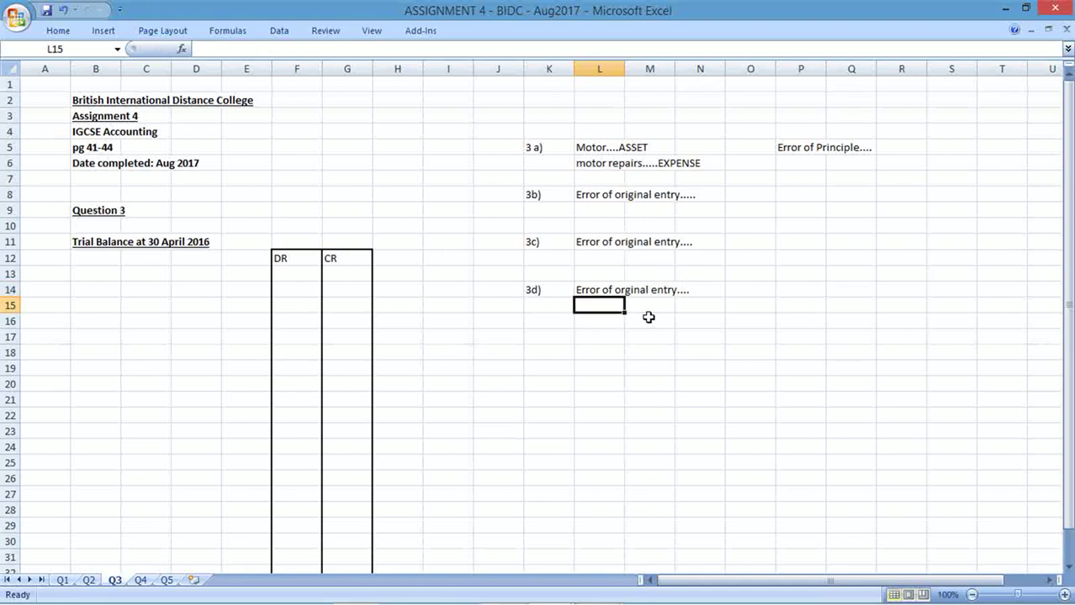
Step: Enter the label "3e)" in K17 with the answer "Error of complete reversal...." in L17
left_click(549, 336)
type("3e)")
left_click(597, 335)
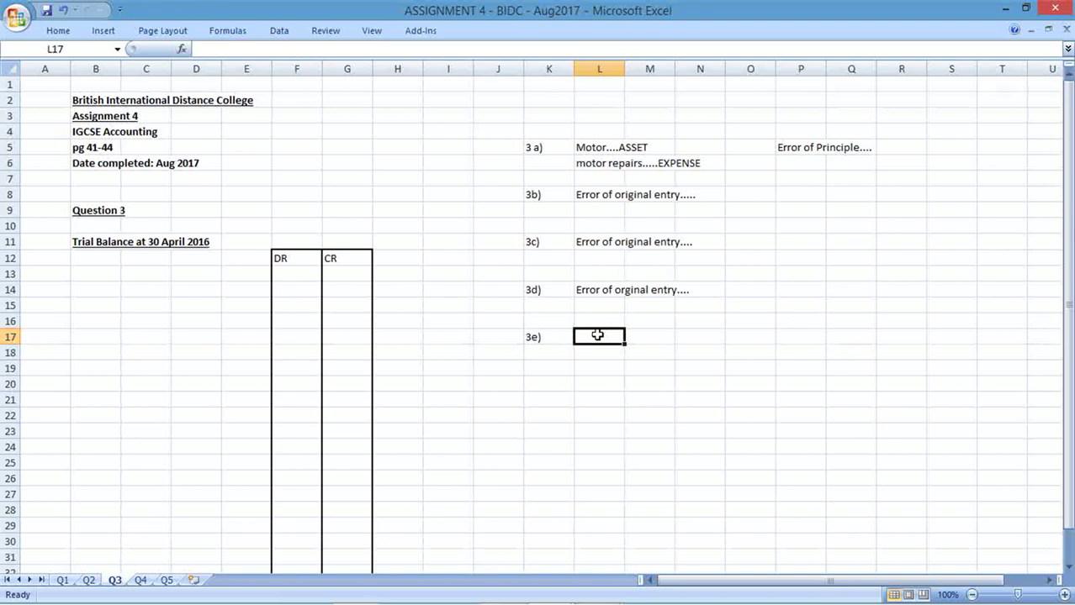
type("Error of com")
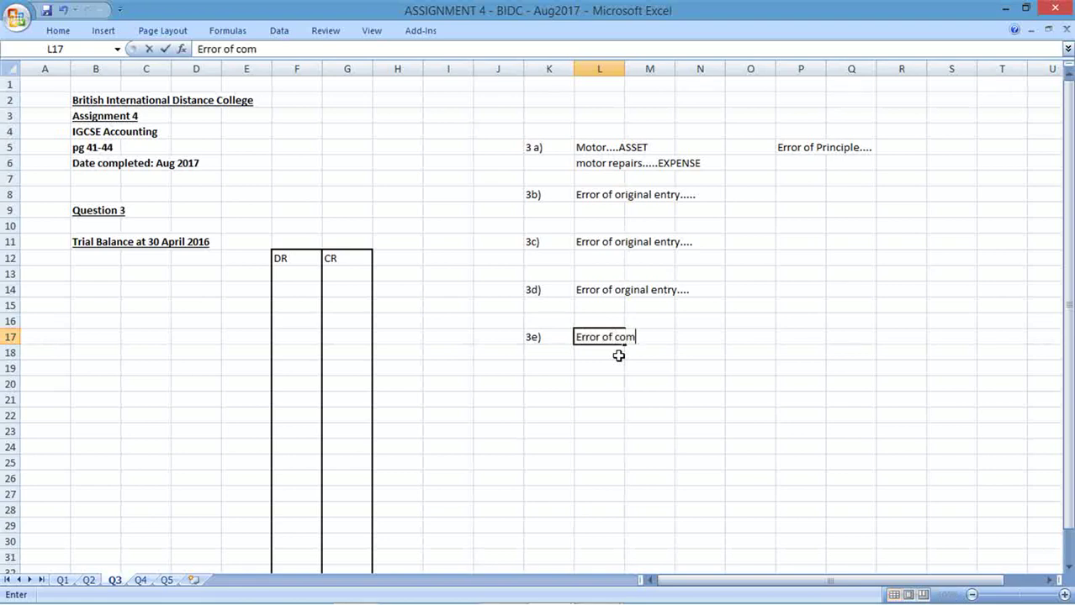
type("plete rever")
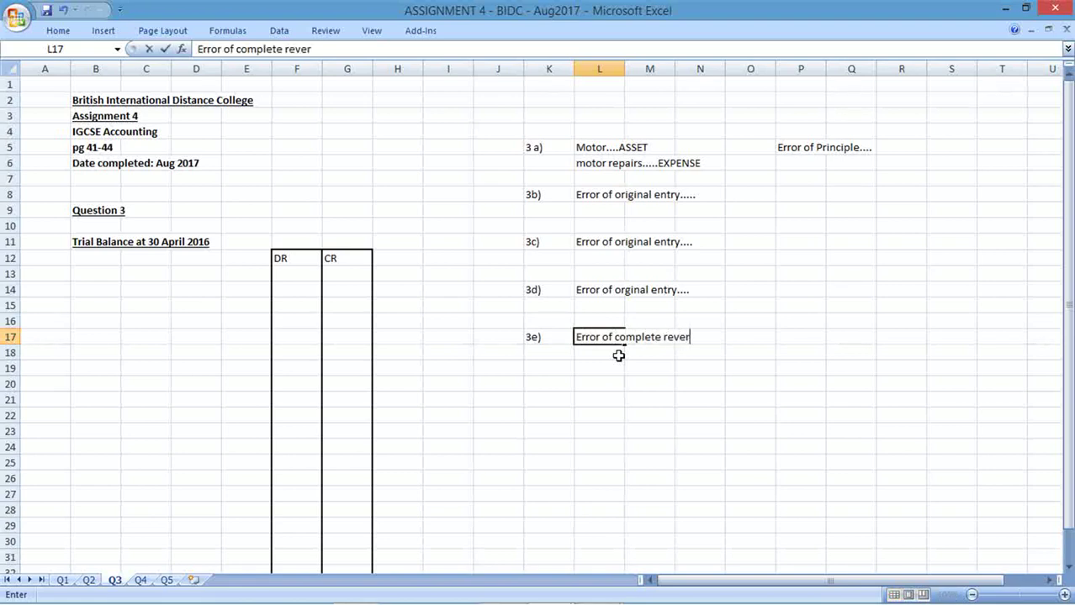
type("sal....")
key("Return")
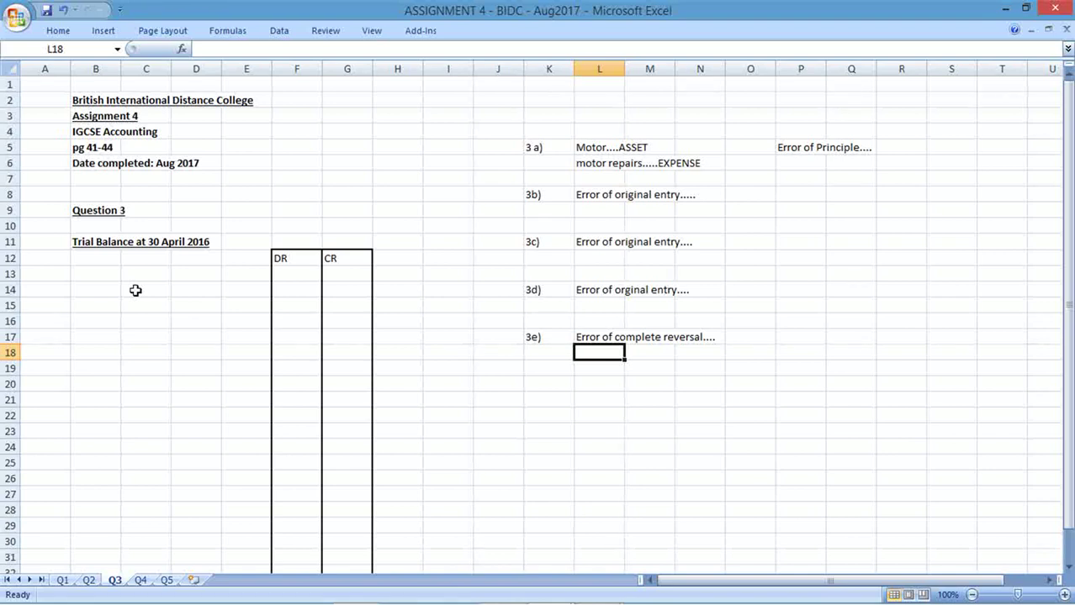
Step: Enter the account label "revenue" in B13 as the first line of the trial balance
left_click(87, 282)
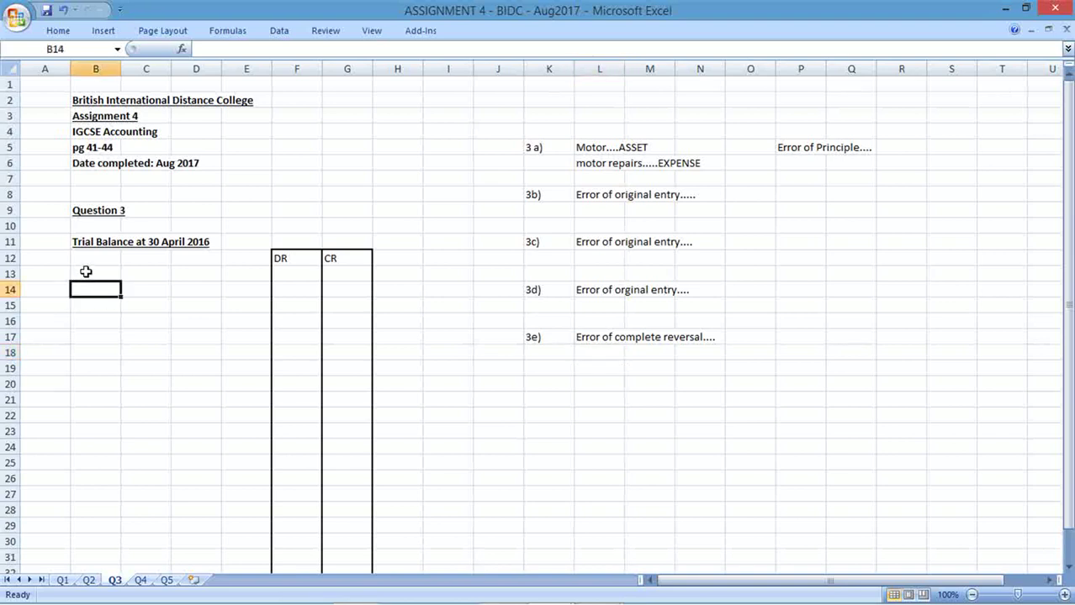
left_click(86, 272)
type("revenue")
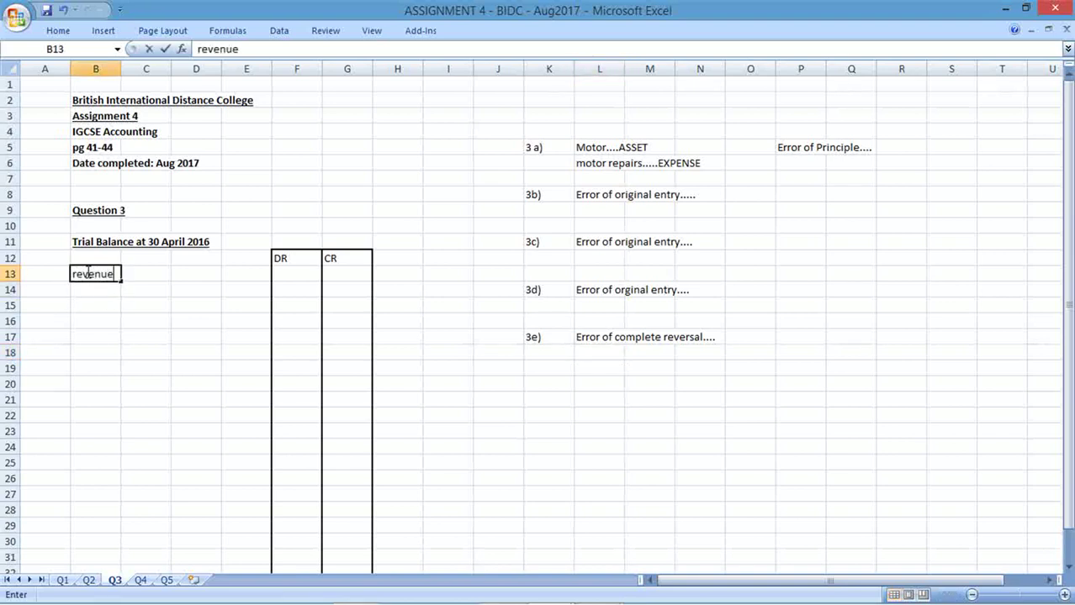
key("Return")
type("p")
key("BackSpace")
type("piur")
key("BackSpace")
key("BackSpace")
key("BackSpace")
key("BackSpace")
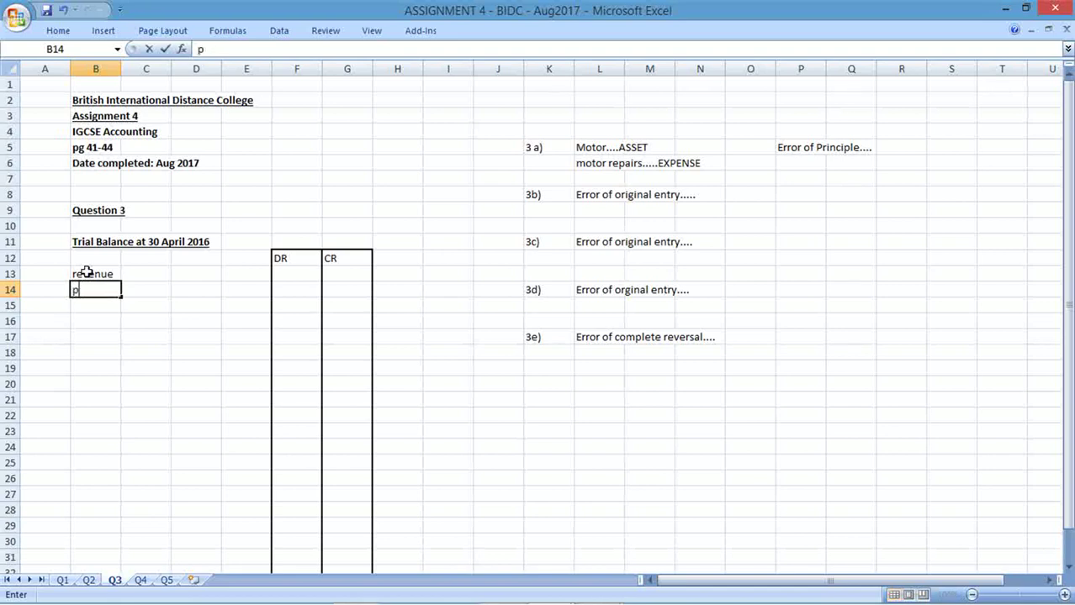
Step: Add the amount to the revenue label in B13 so it reads "revenue (95300"
key("Return")
key("Up")
double_click(86, 272)
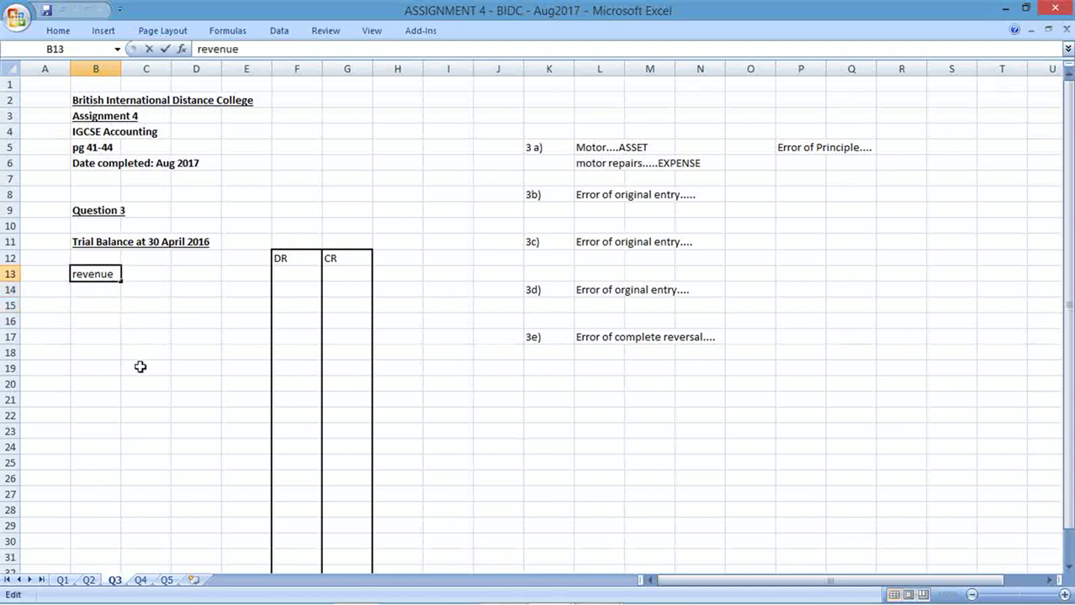
type("(95300")
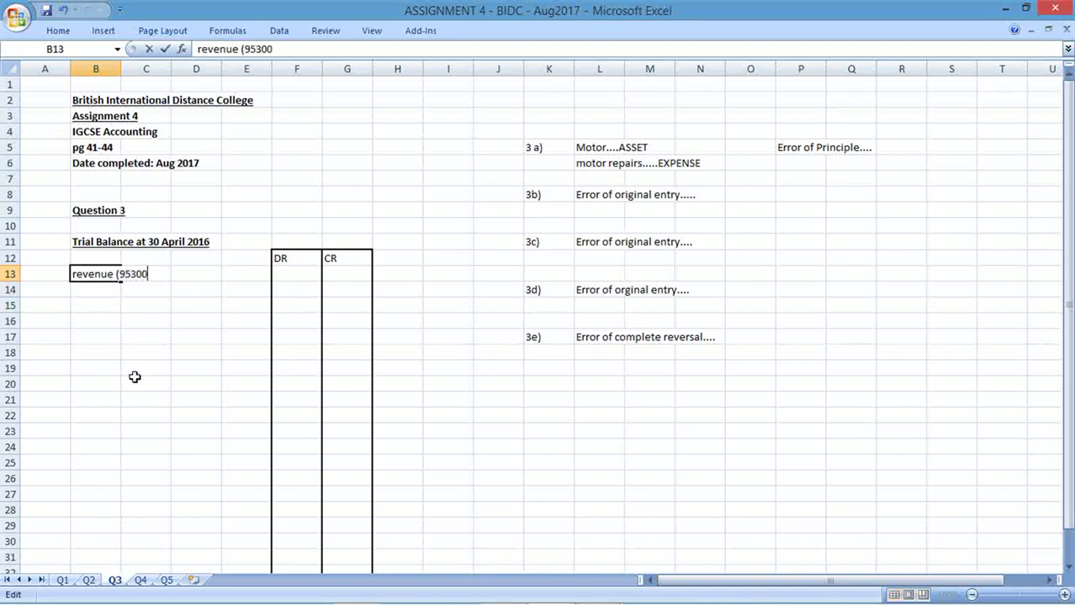
key("Return")
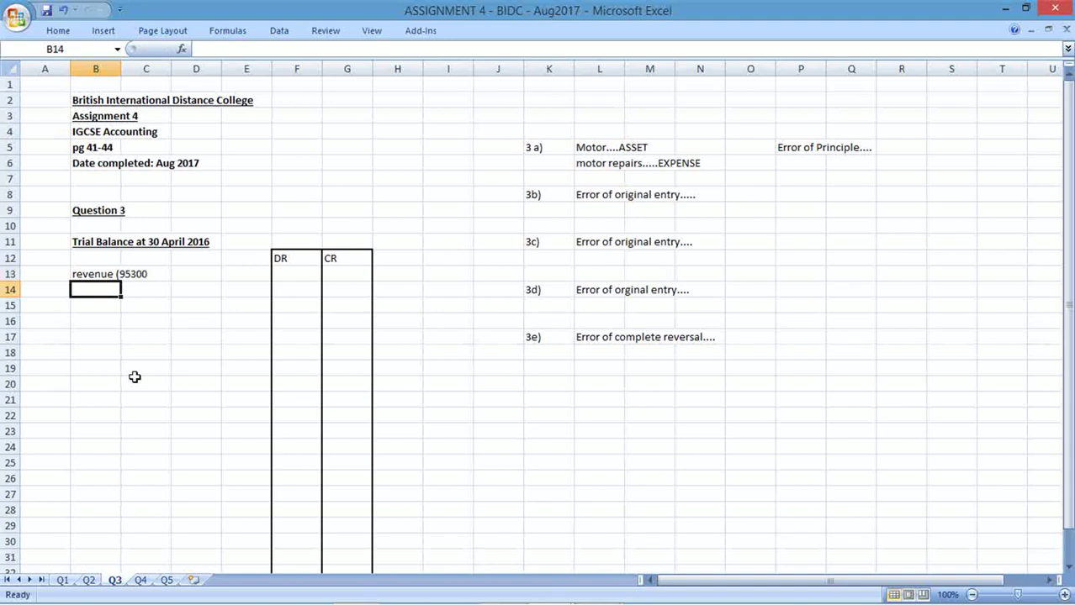
Step: Enter the accounts "Purchases (51600" in B14 and "Inventory (opening....5000" in B15
type("Purc")
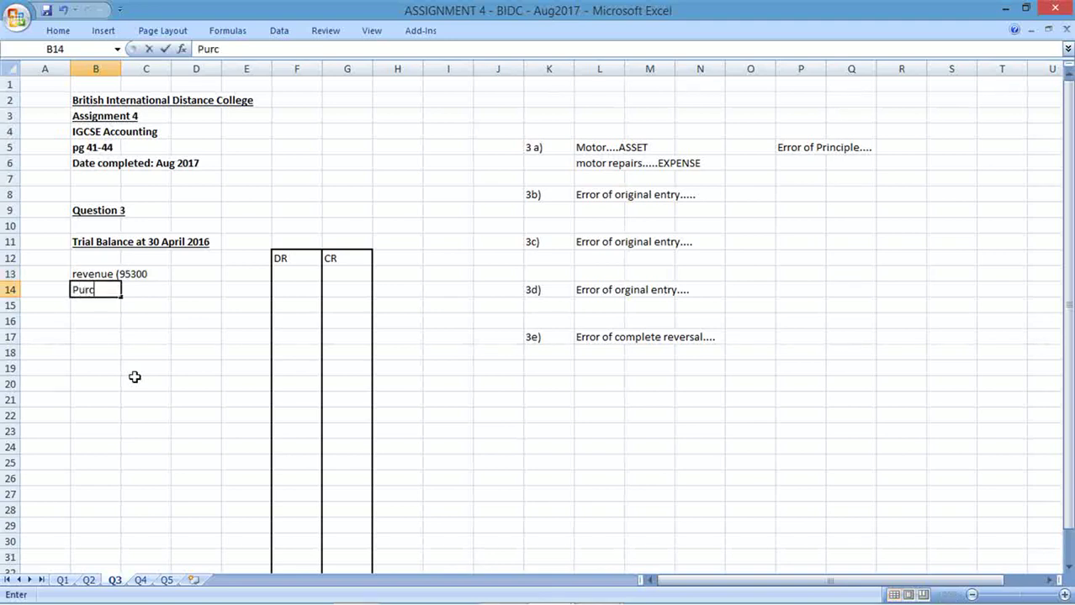
type("hases (51600")
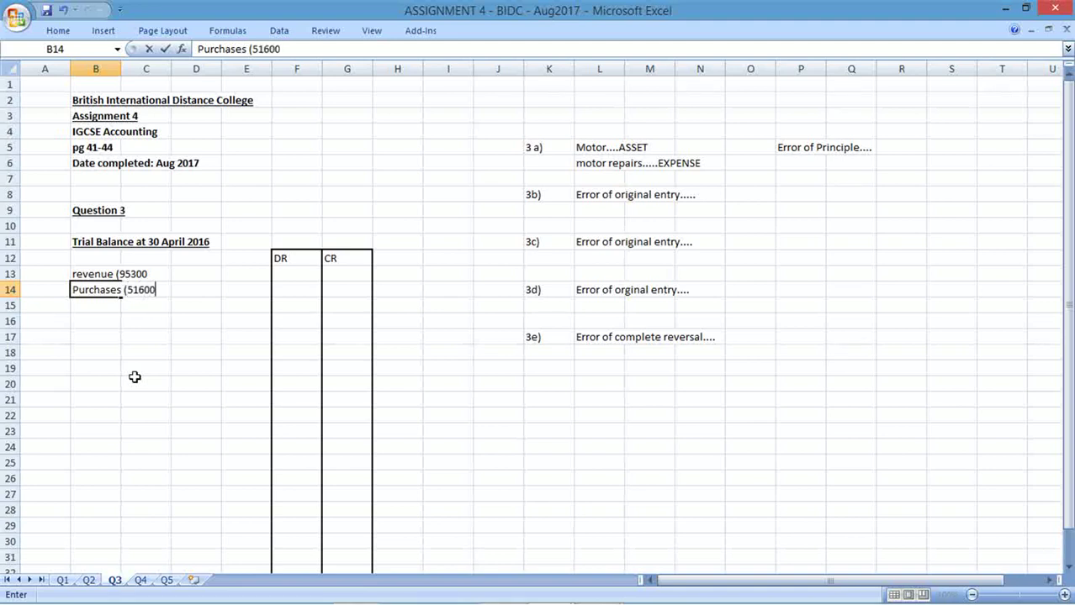
key("Return")
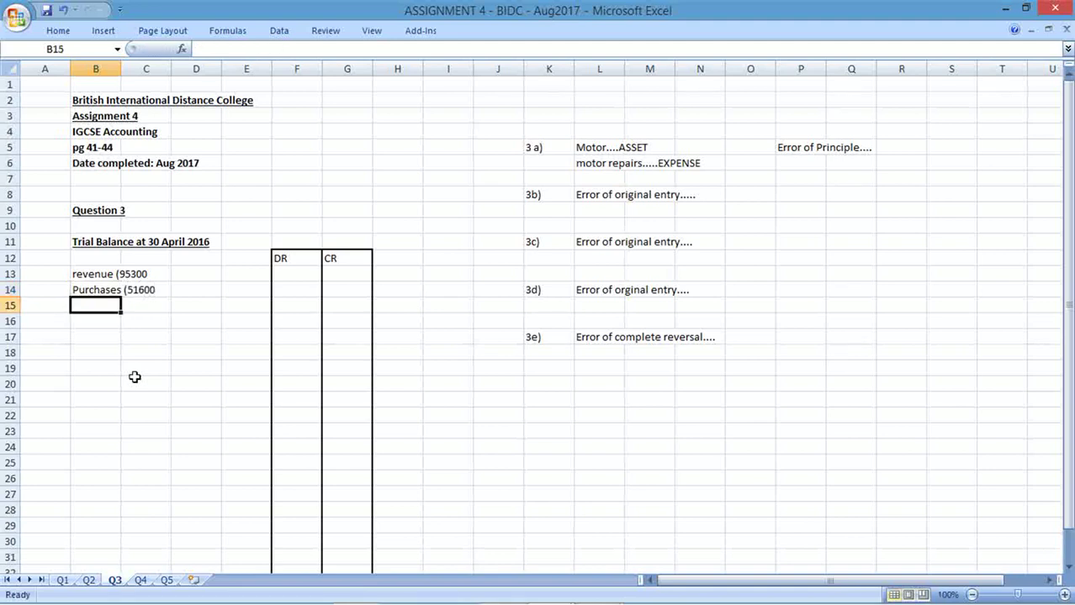
type("Inventory")
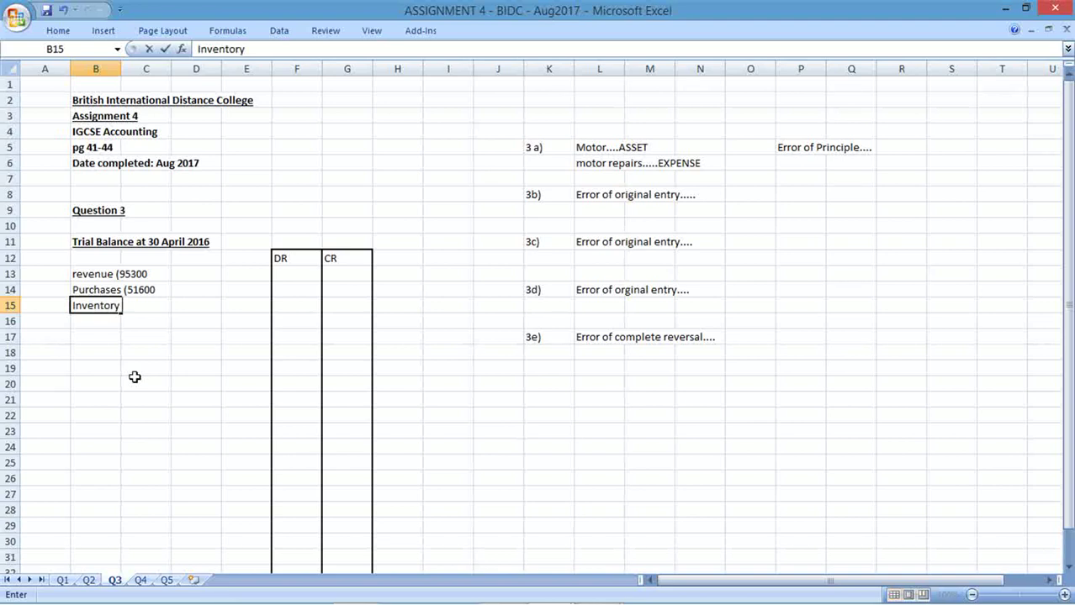
type(" (opening....5000")
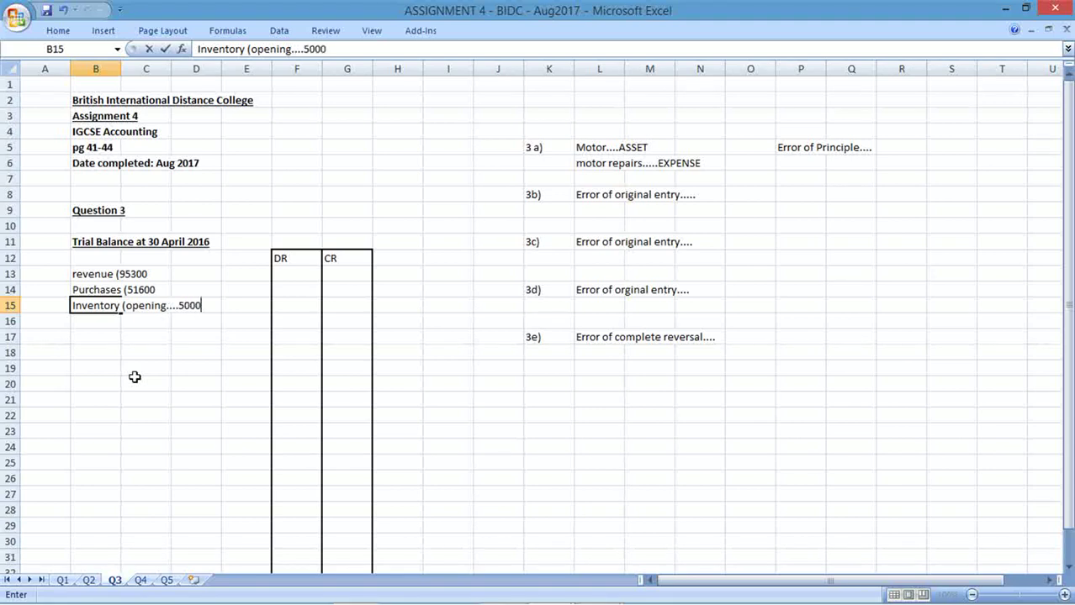
key("Return")
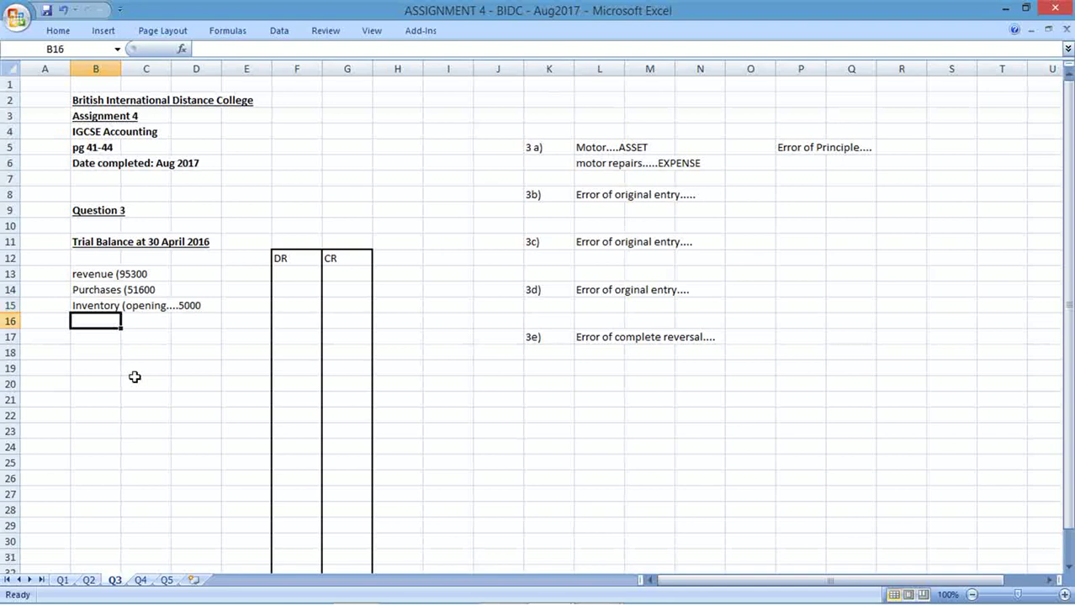
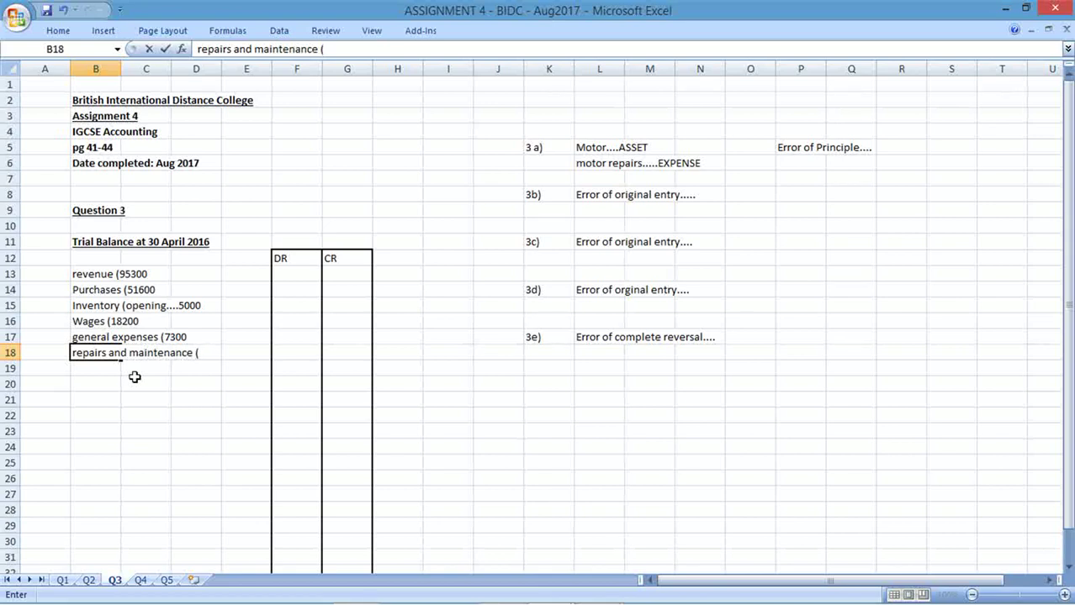
Step: Complete the repairs and maintenance entry in B18 with the amount 2700
type("2300")
key("BackSpace")
key("BackSpace")
key("BackSpace")
type("700")
key("Return")
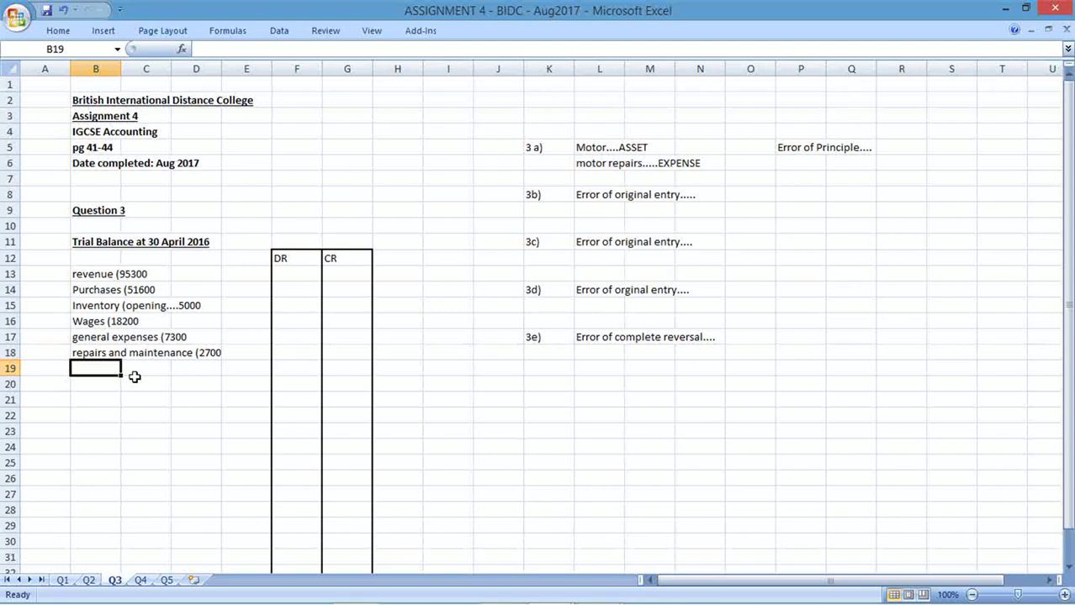
Step: Enter the accounts "machinery & equip (58550" in B19 and "motors (15900" in B20
type("machinery")
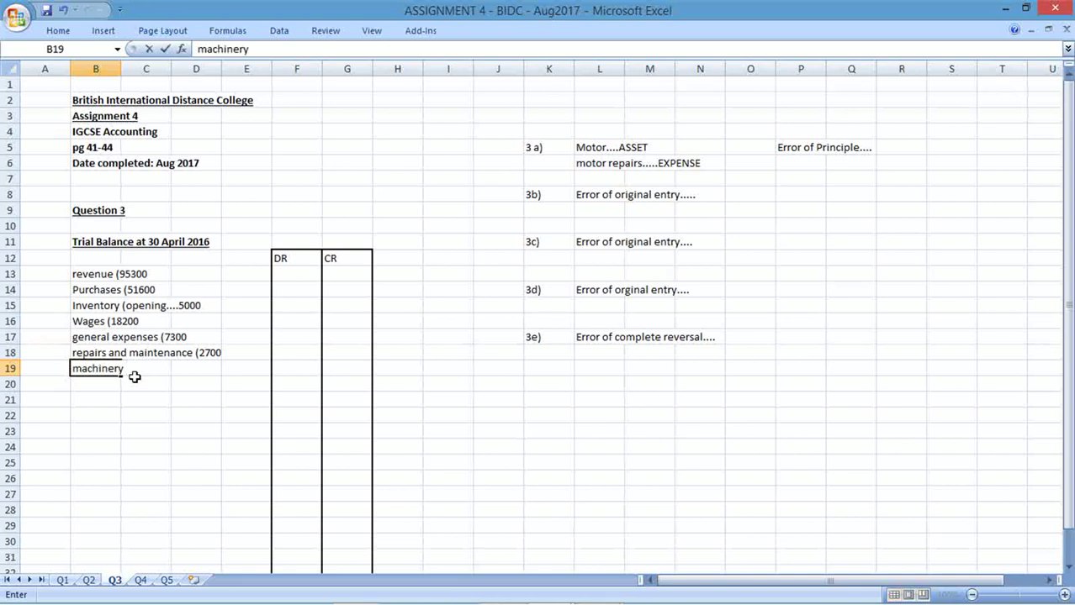
type(" & equip (")
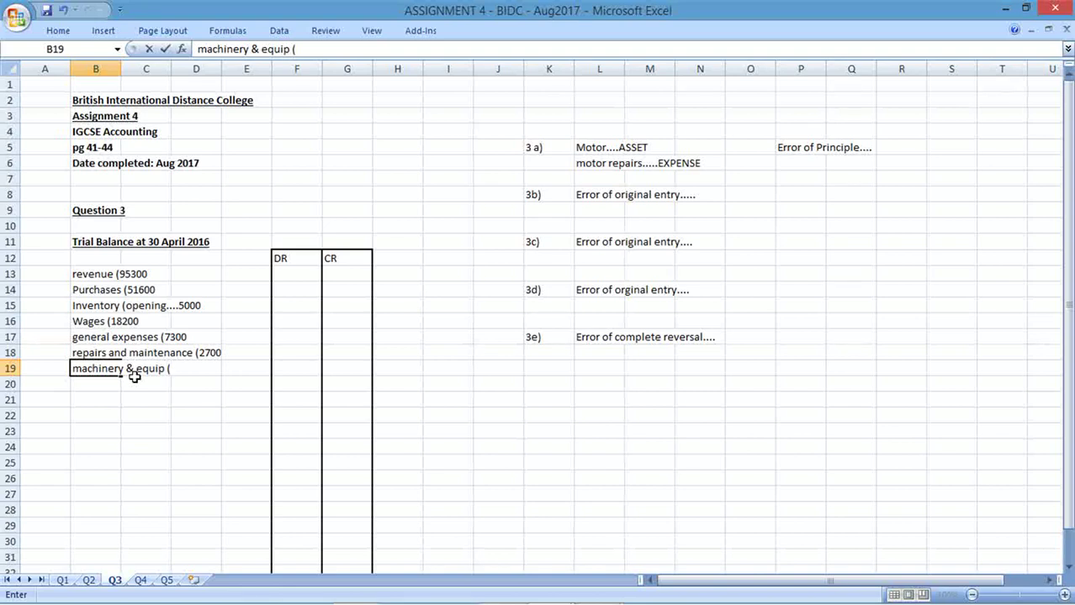
type("58550")
key("Return")
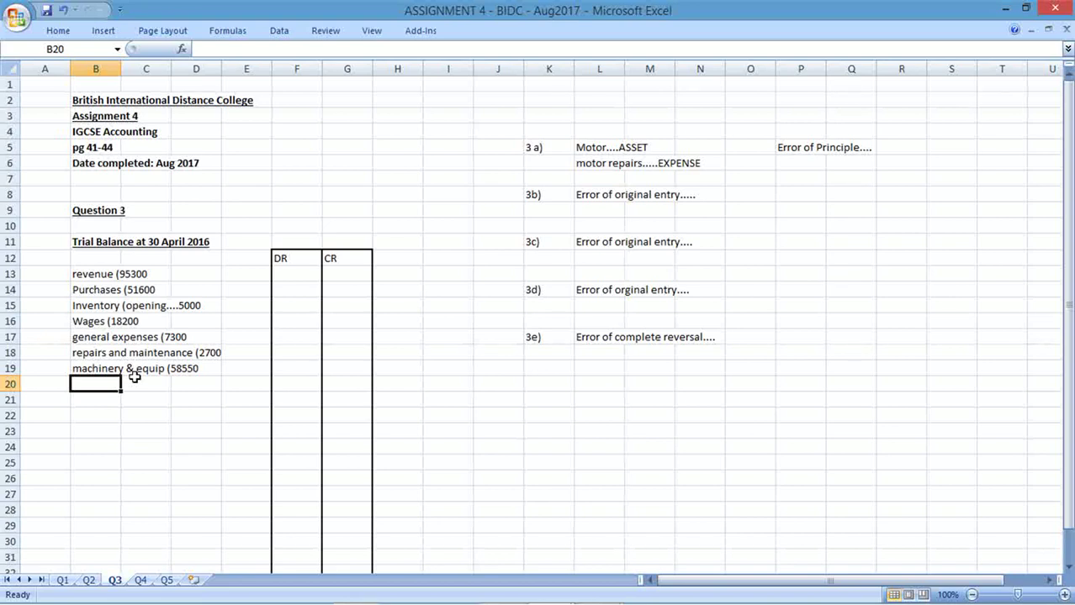
type("motors (")
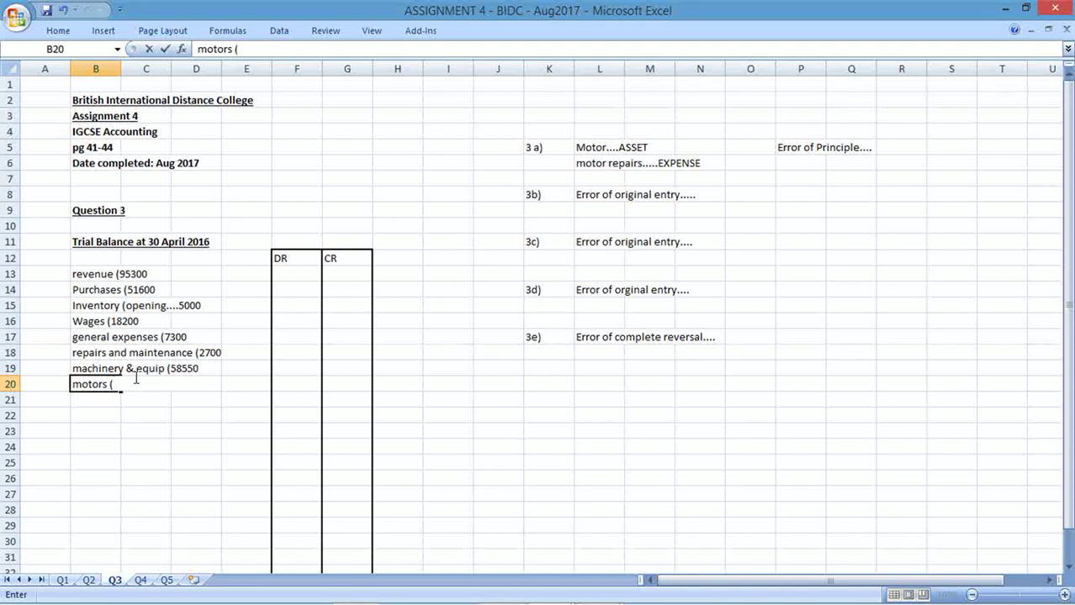
type("15900")
key("Return")
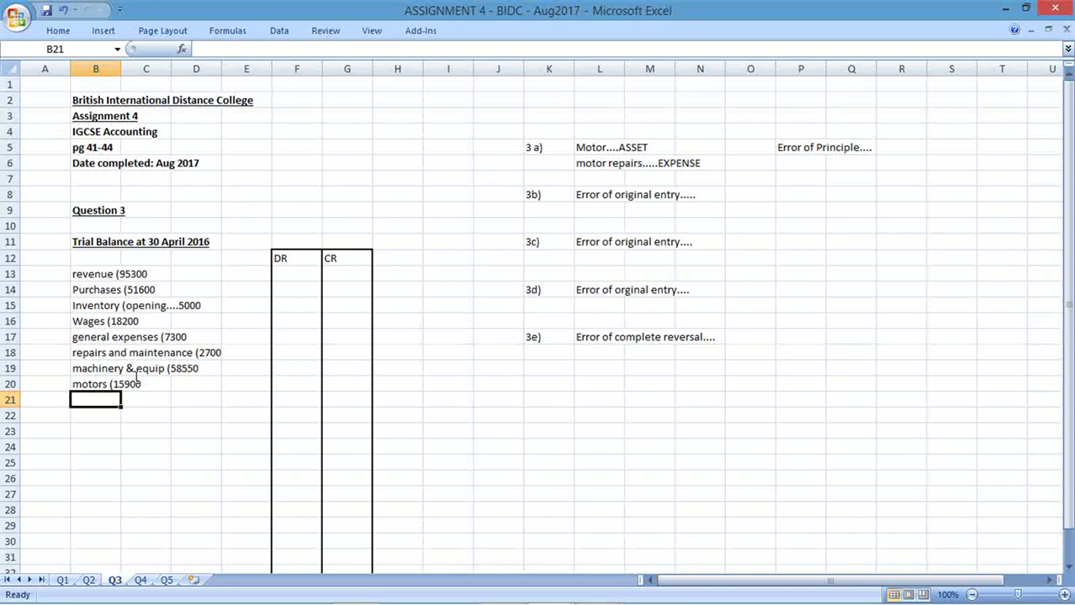
Step: Enter the accounts "trade receivables (15800" in B21 and "trade payables (7300" in B22
type("trad")
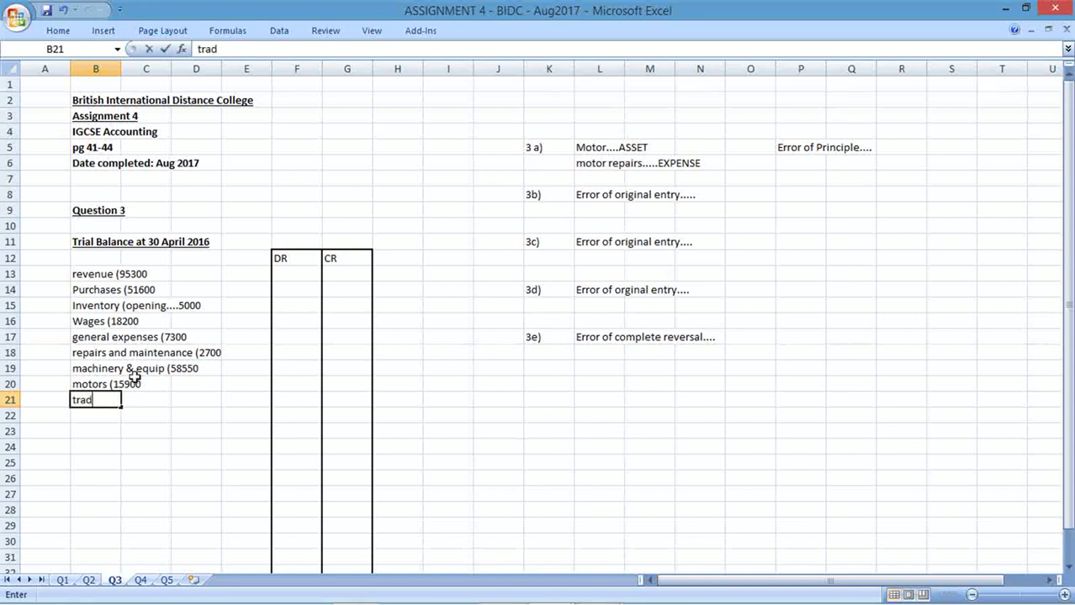
type("e receiva")
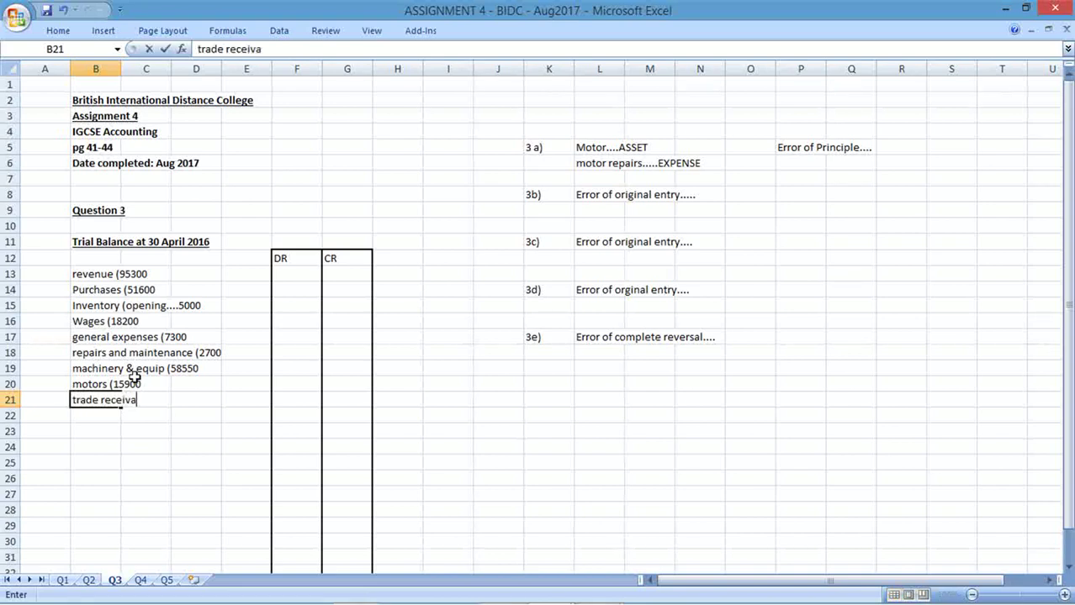
type("bles (15800")
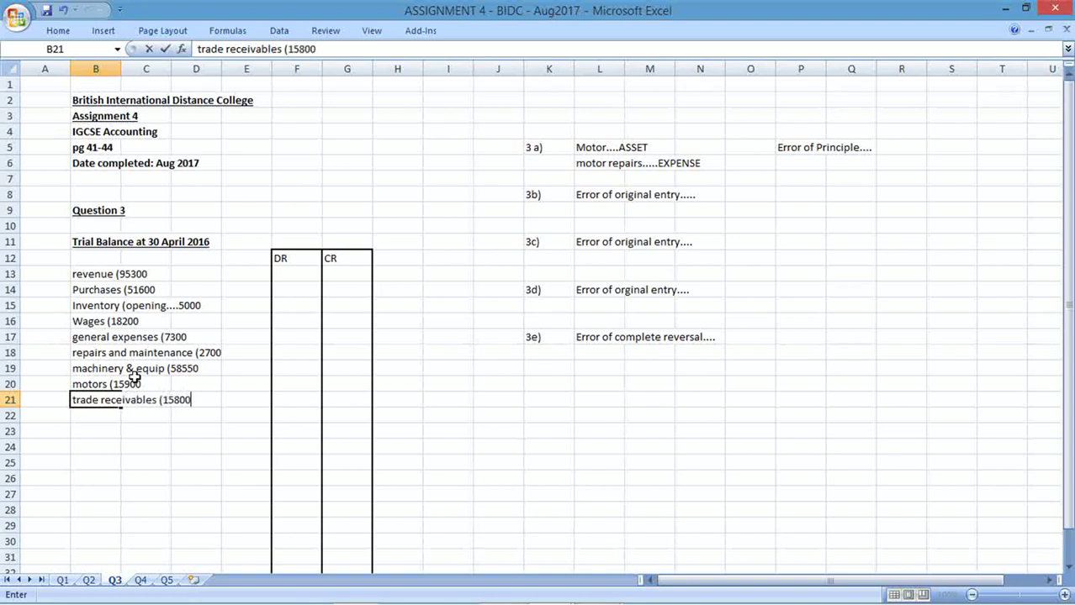
key("Return")
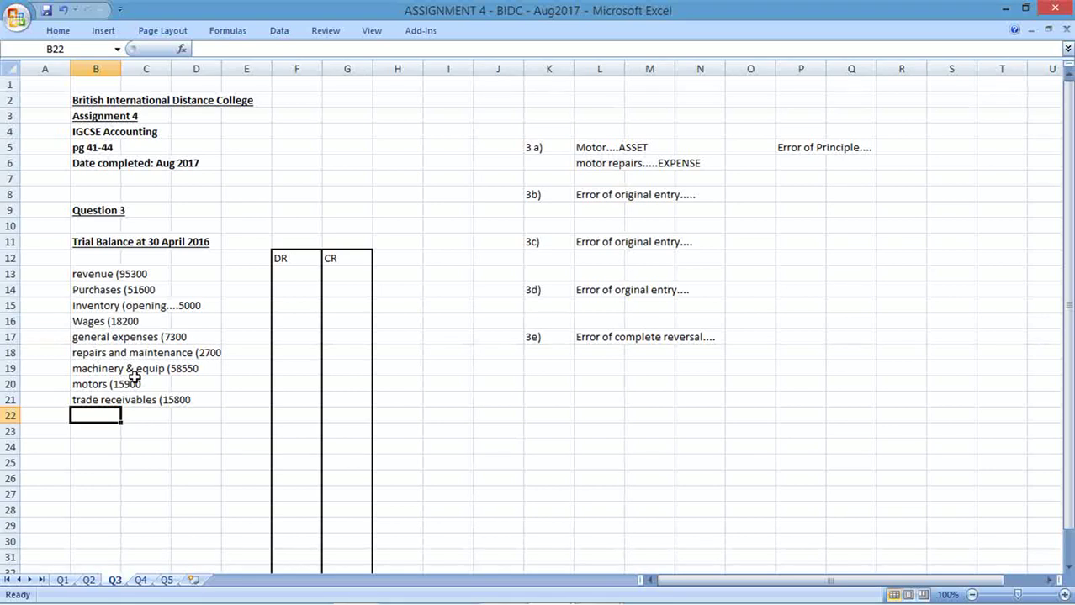
type("trade ")
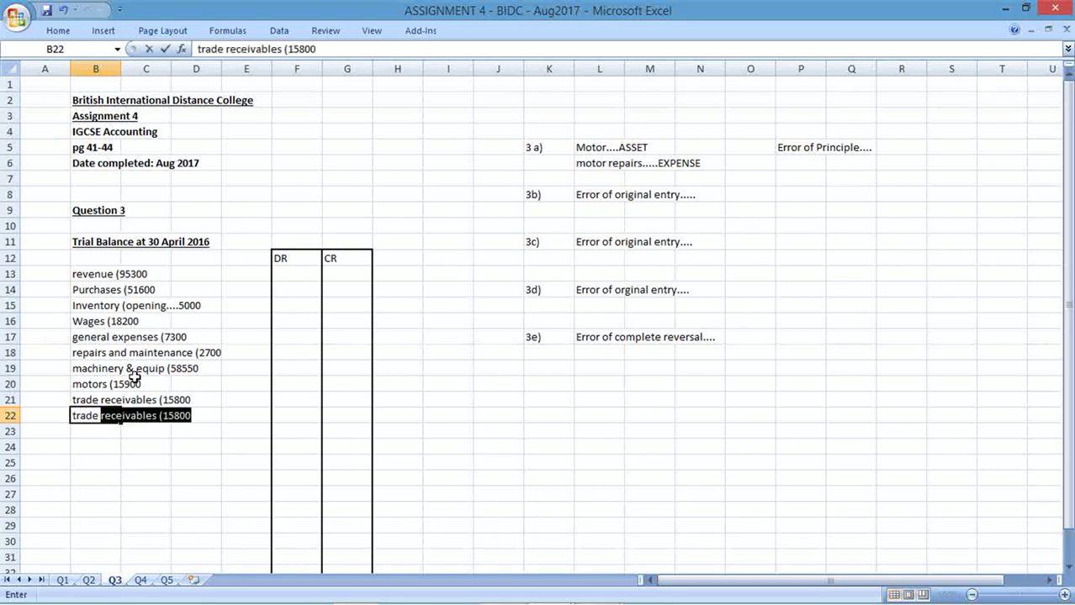
type("payables (")
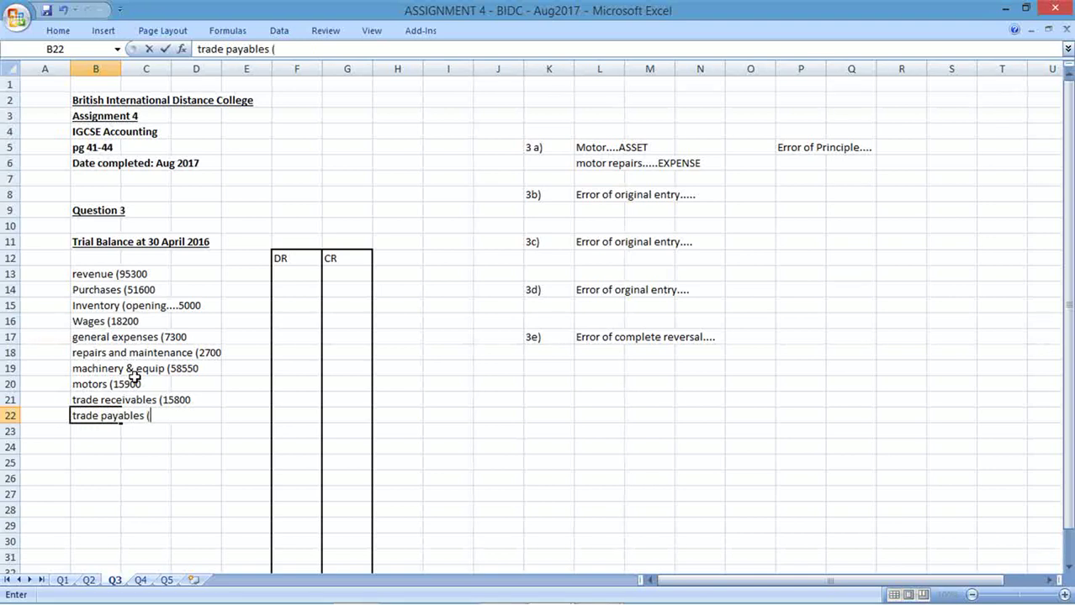
type("7300")
key("Return")
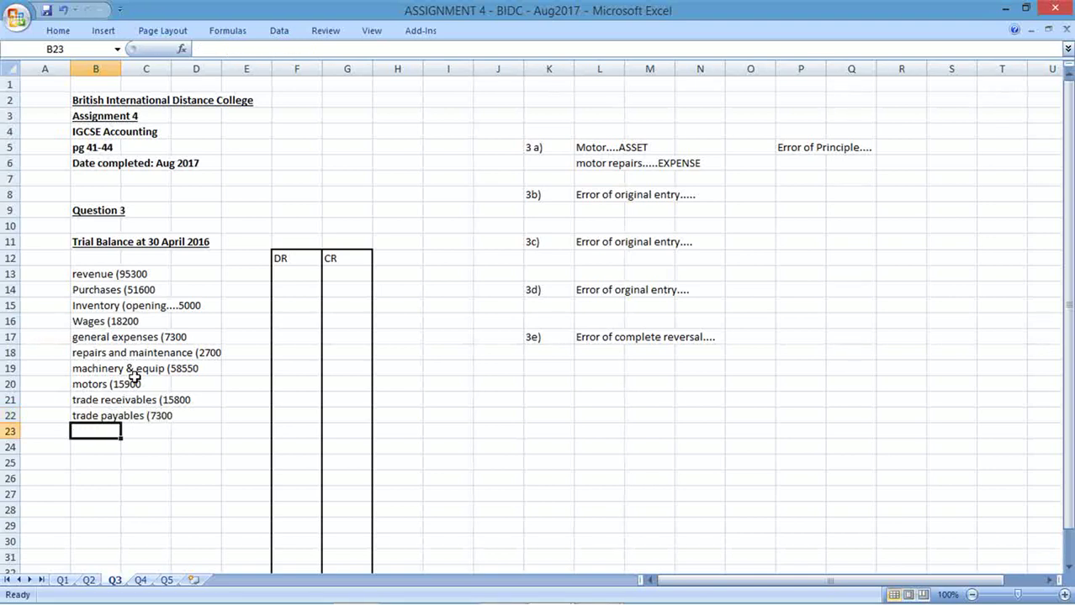
Step: Enter the accounts "cash (350" in B23 and "bank overdraft (3800" in B24
type("c")
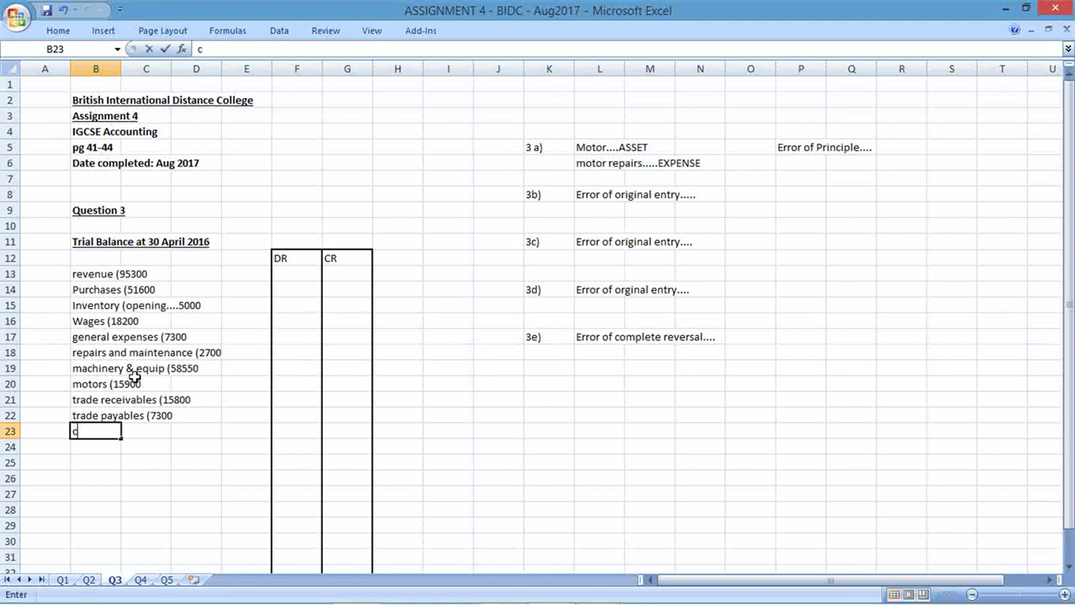
type("ash (350")
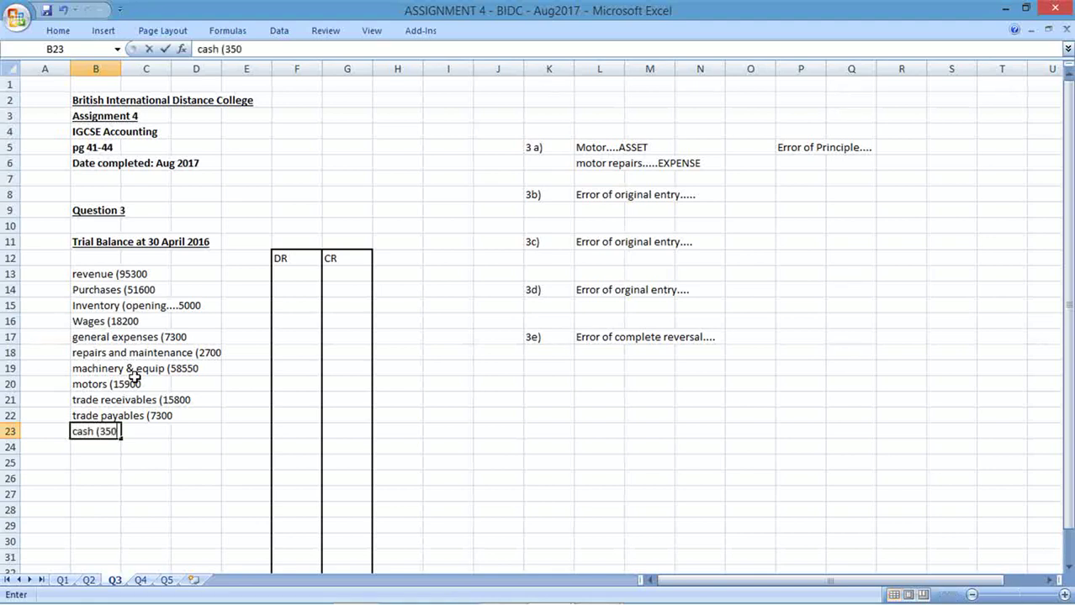
key("Return")
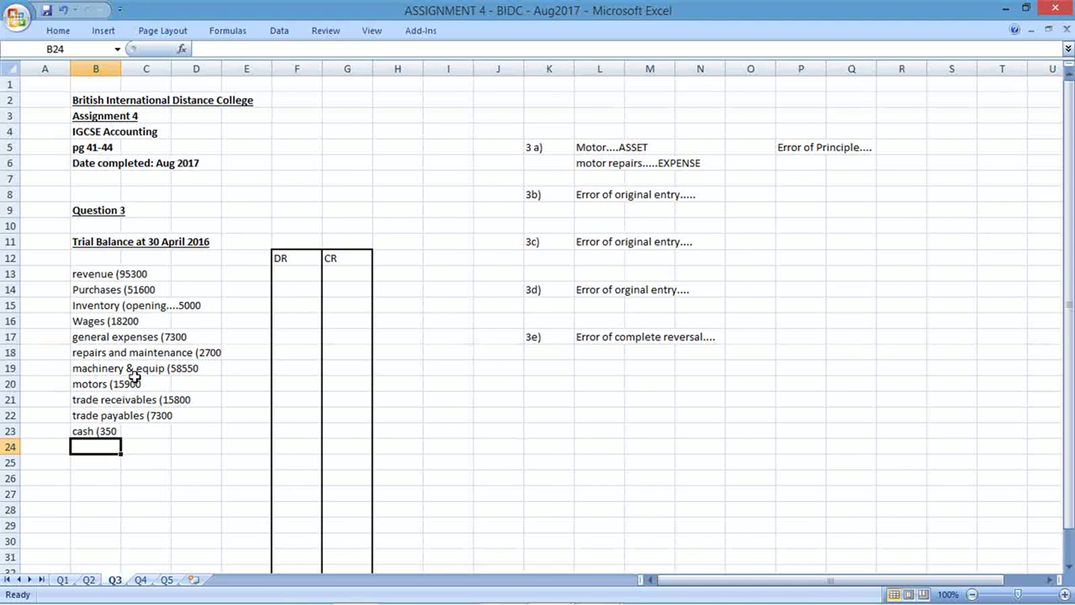
type("bank over")
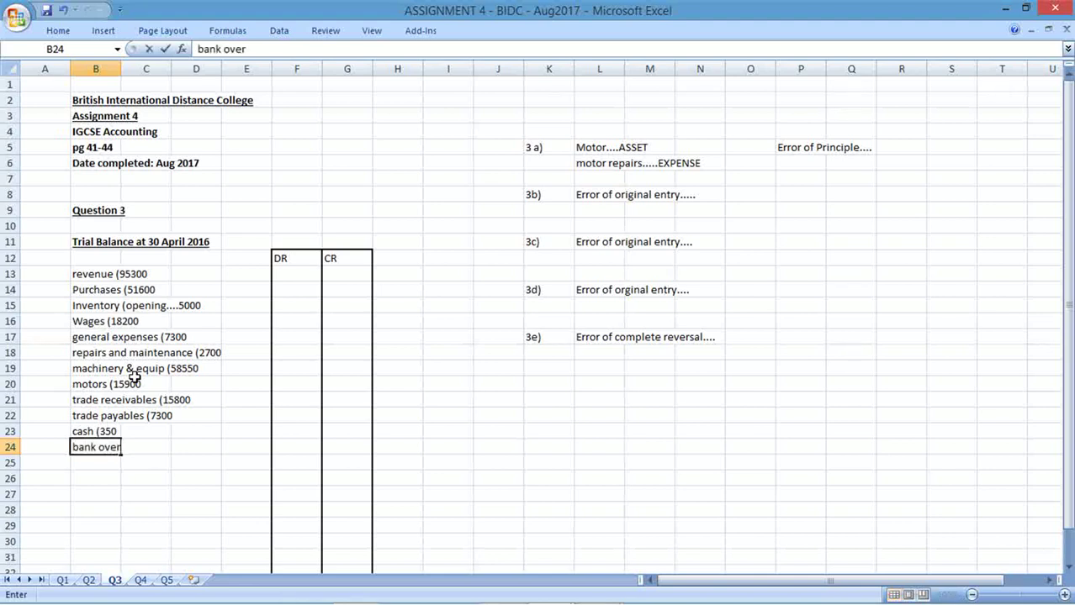
type("draft (3800")
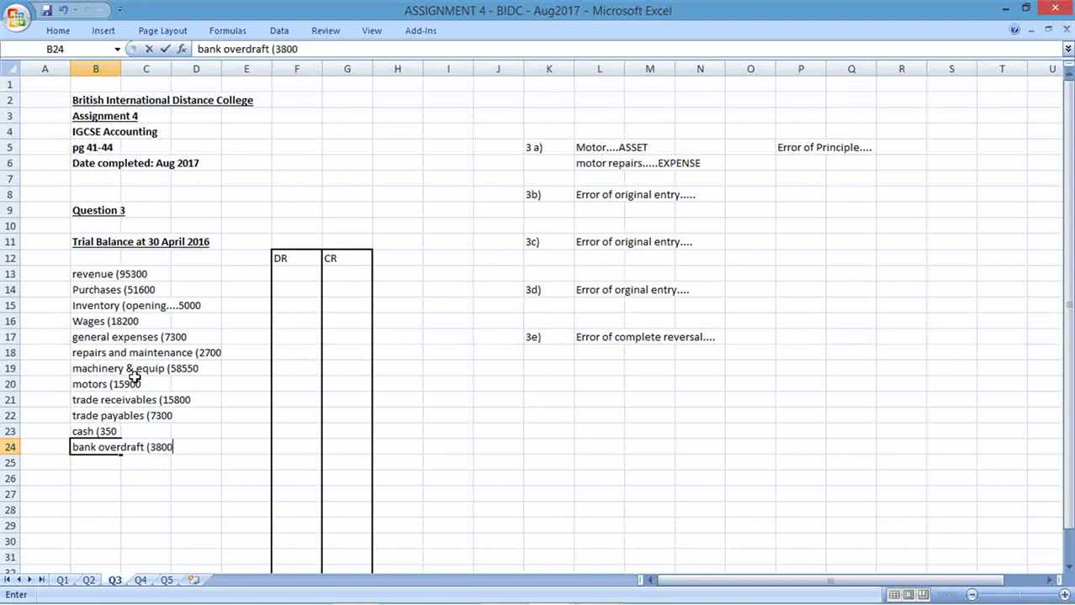
key("Return")
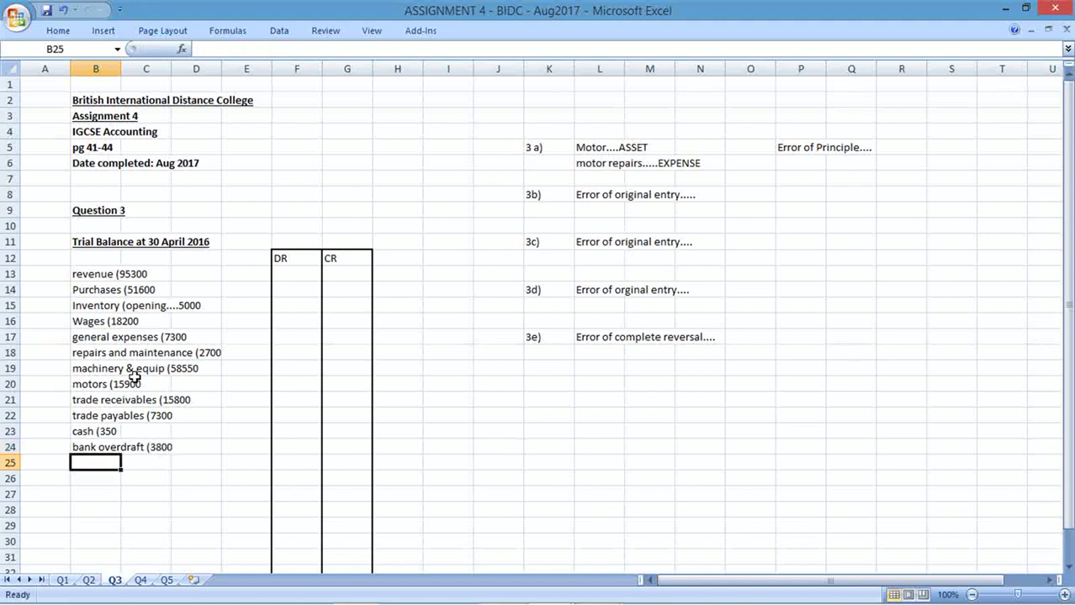
Step: Enter the account "drawings (12000" in B25
type("drawin")
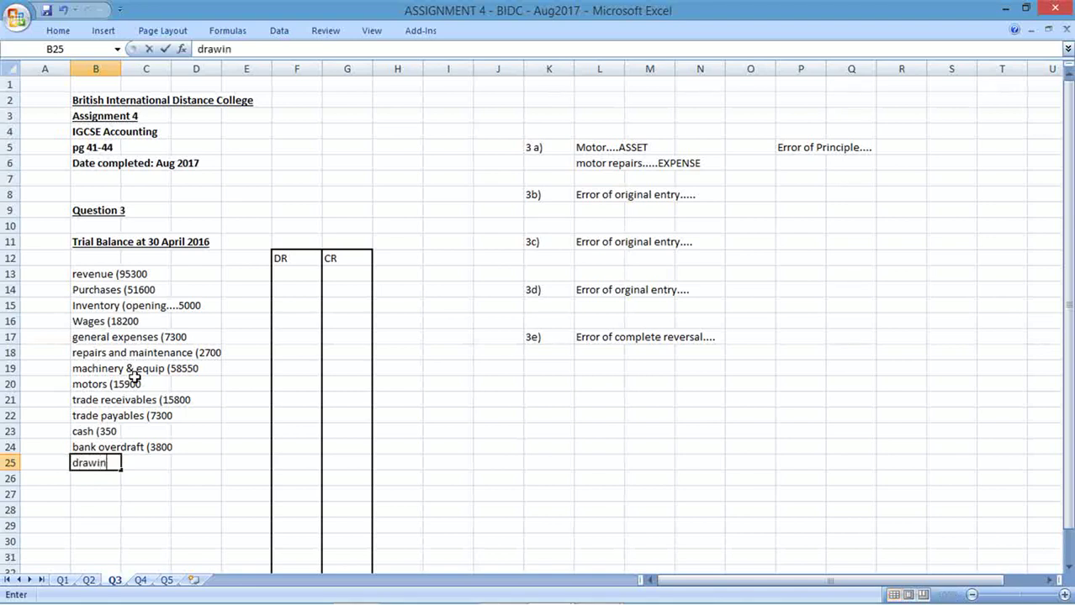
type("gs 12")
key("BackSpace")
key("BackSpace")
key("BackSpace")
type("(12000")
key("Return")
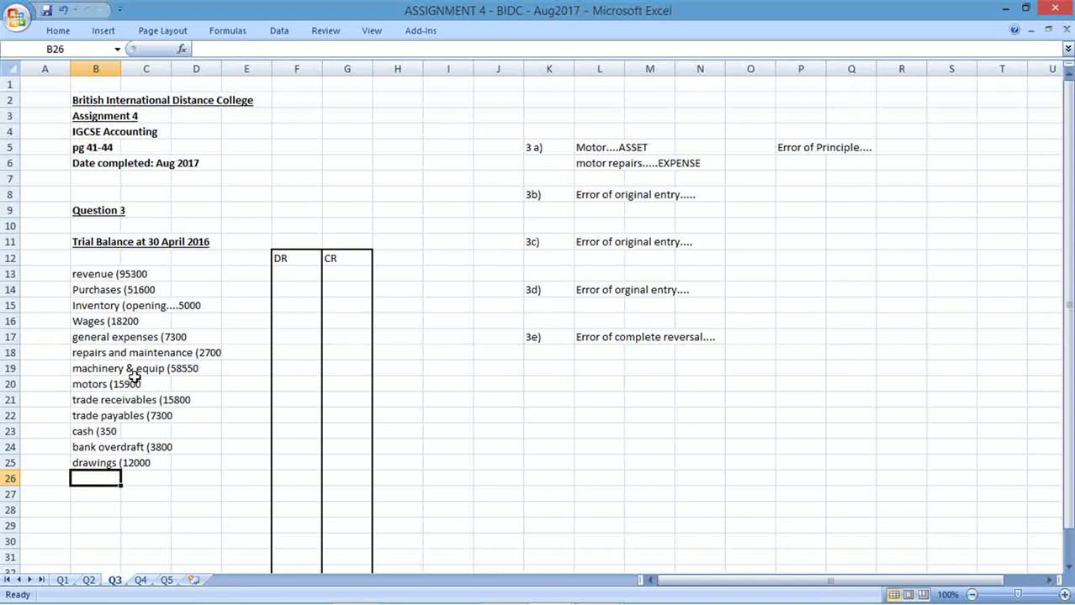
Step: Enter the account "capital (balancing figure....)" in B26 and widen column E to about three times its width
type("capital (ba")
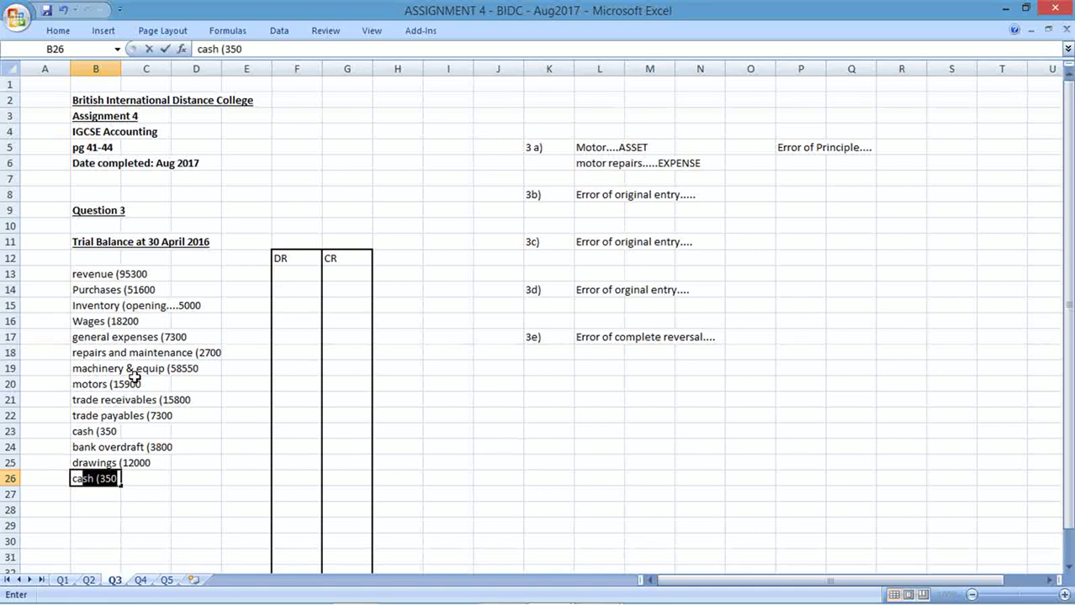
type("lanci")
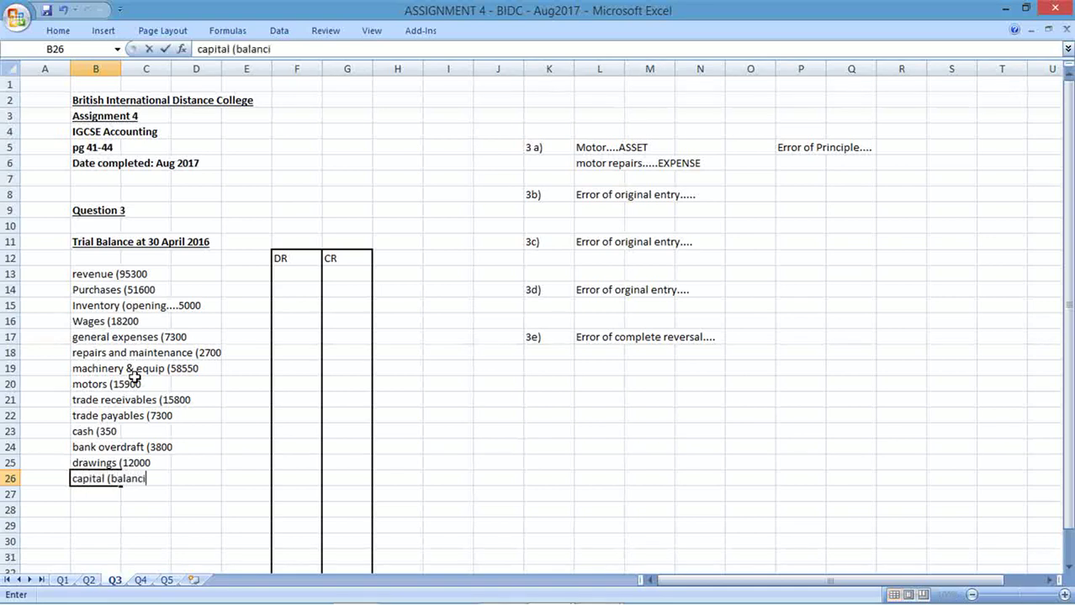
type("ng figure....)")
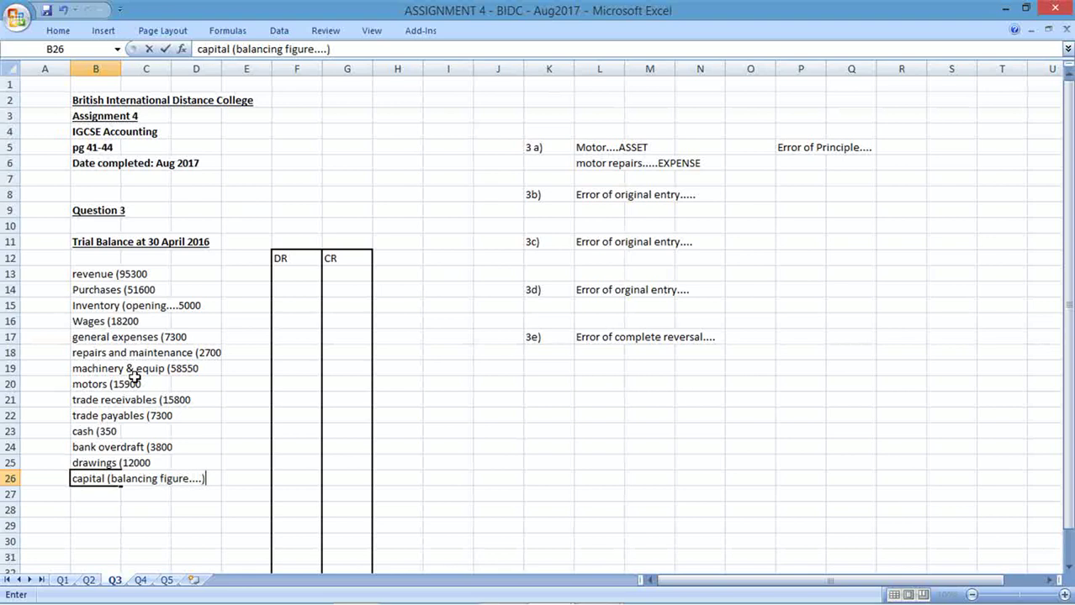
key("Return")
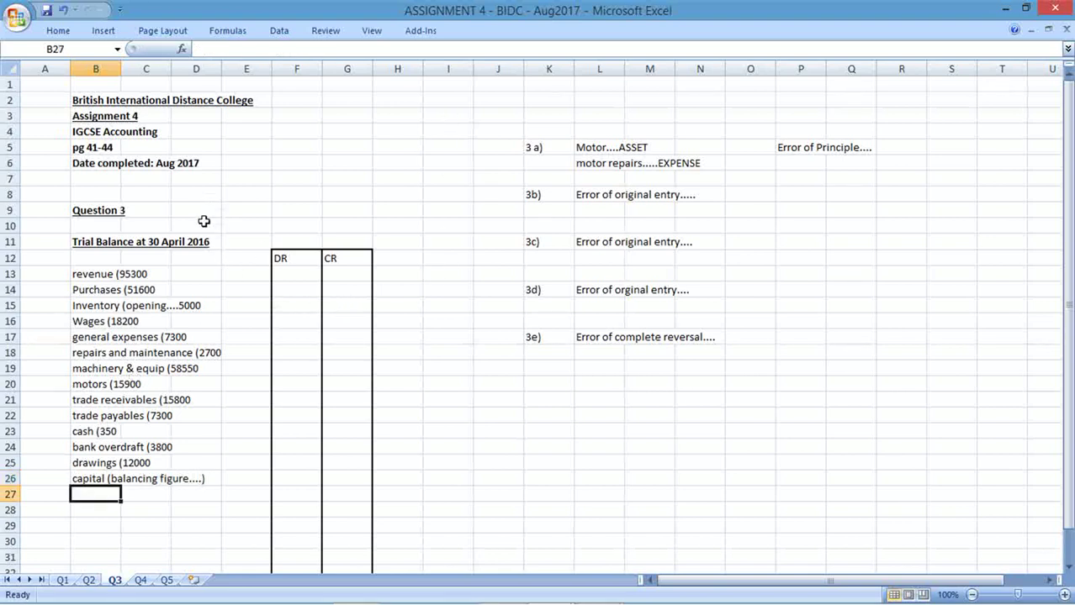
left_click_drag(272, 68, 372, 74)
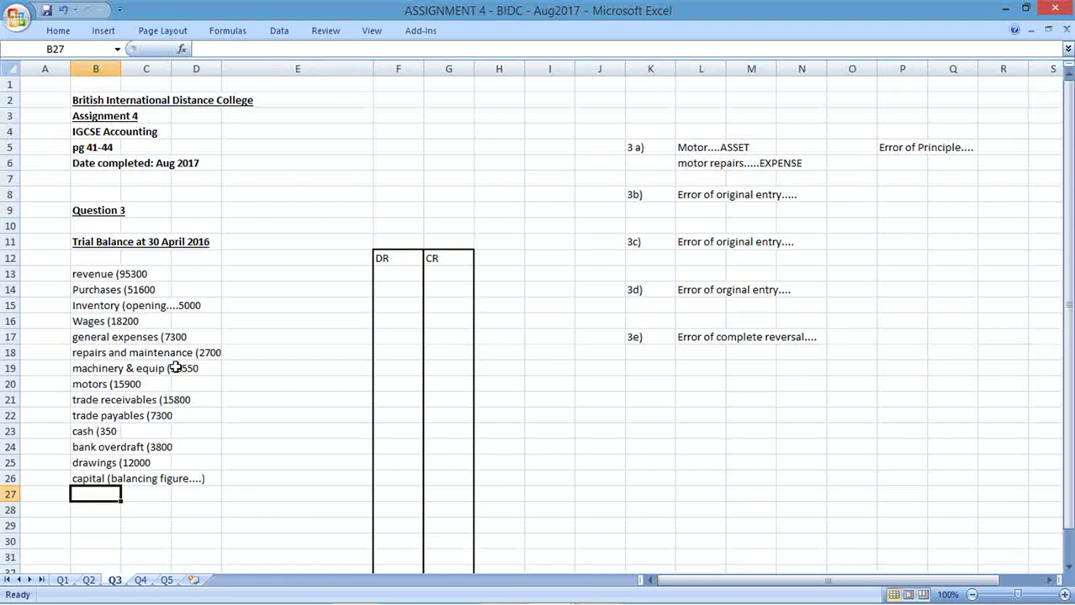
Step: Append the correction "- 150" to the motors entry in B20 so it reads "motors (15900 - 150"
left_click(91, 385)
left_click(303, 49)
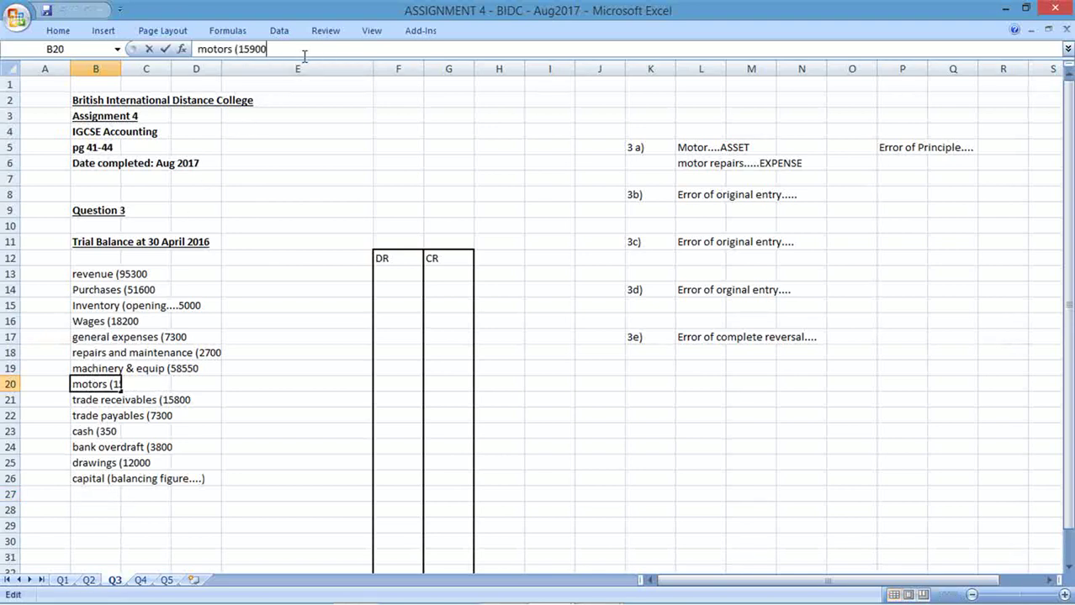
type("- 15")
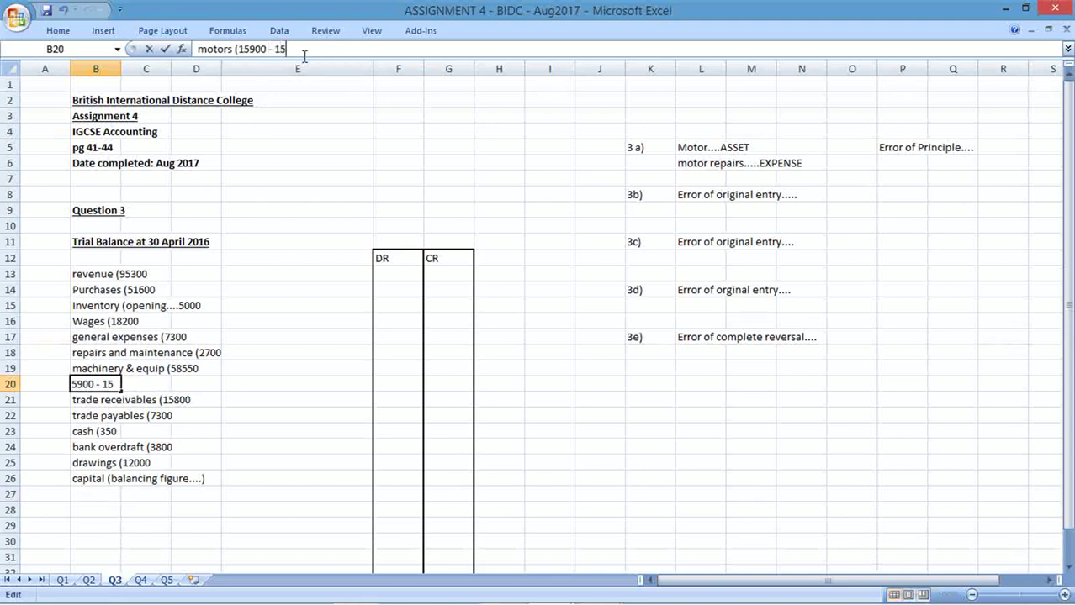
type("0")
key("Return")
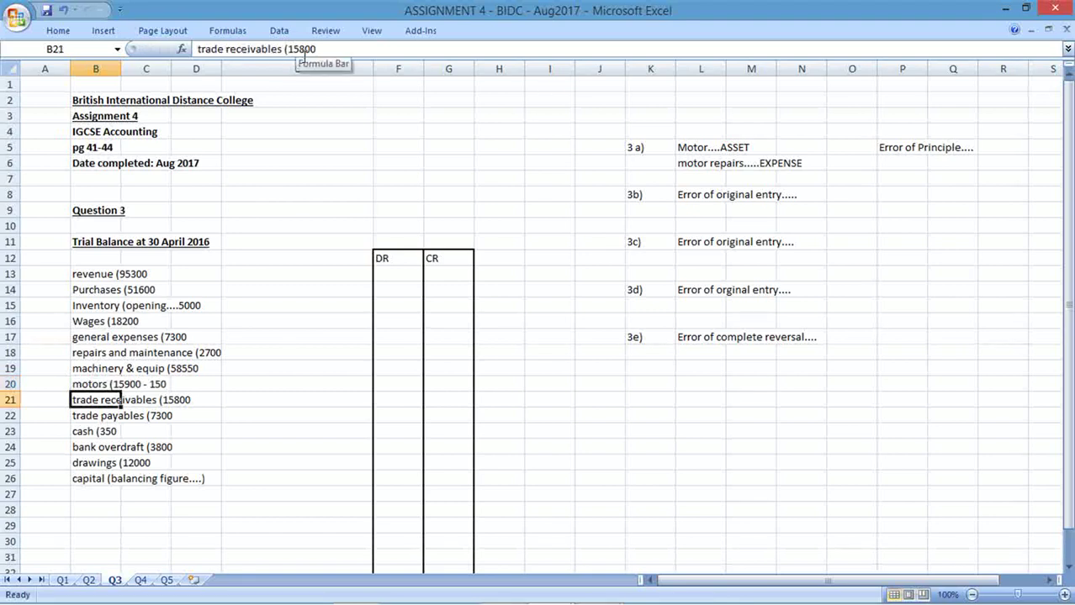
type("11")
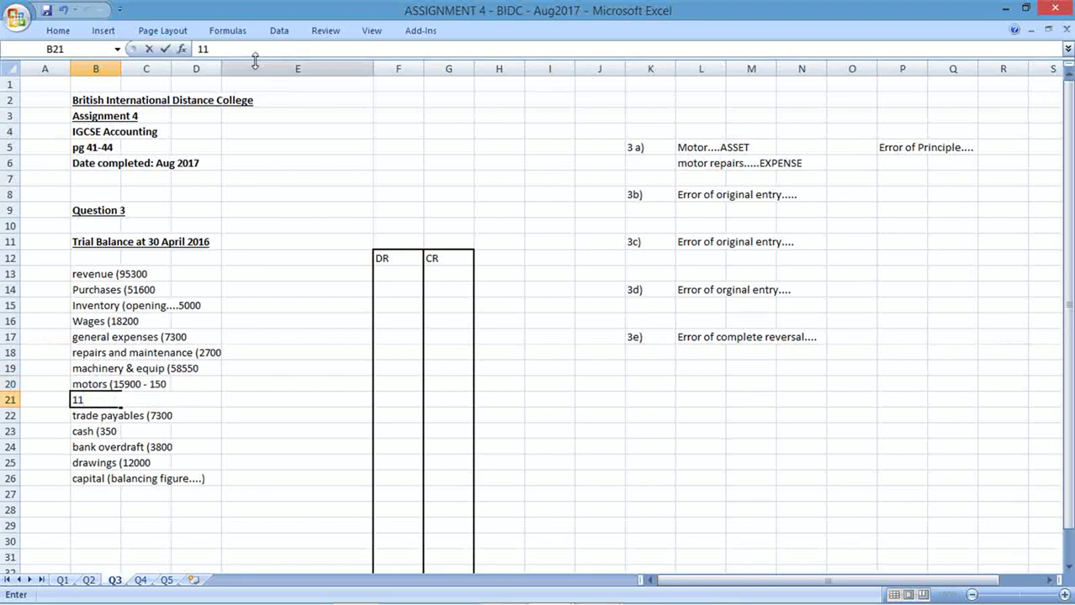
key("Return")
left_click(63, 11)
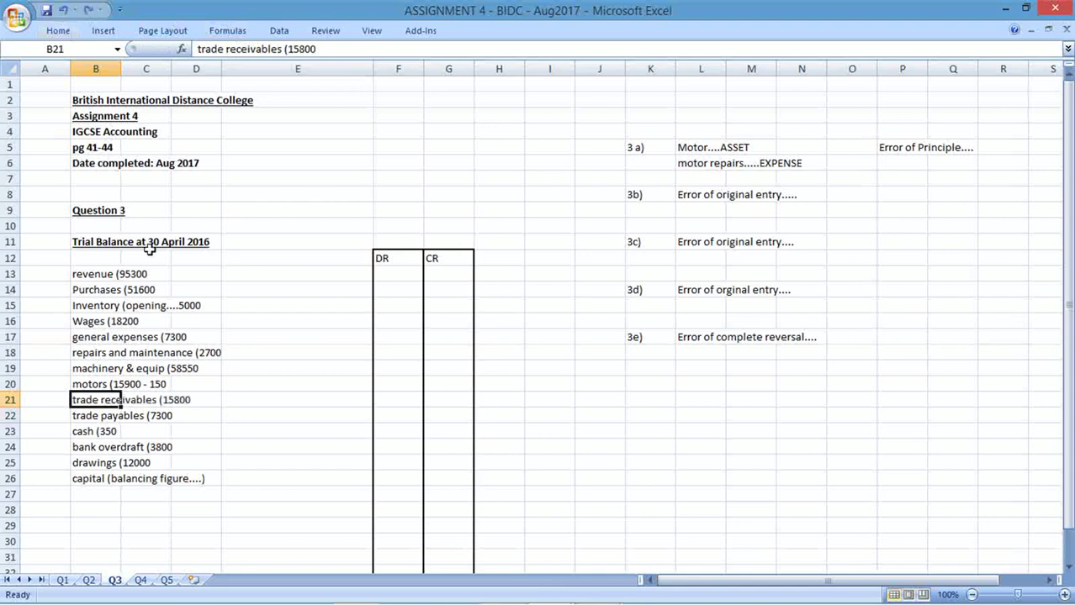
Step: Append the correction "+150" to the repairs and maintenance entry in B18
left_click(97, 354)
left_click(370, 50)
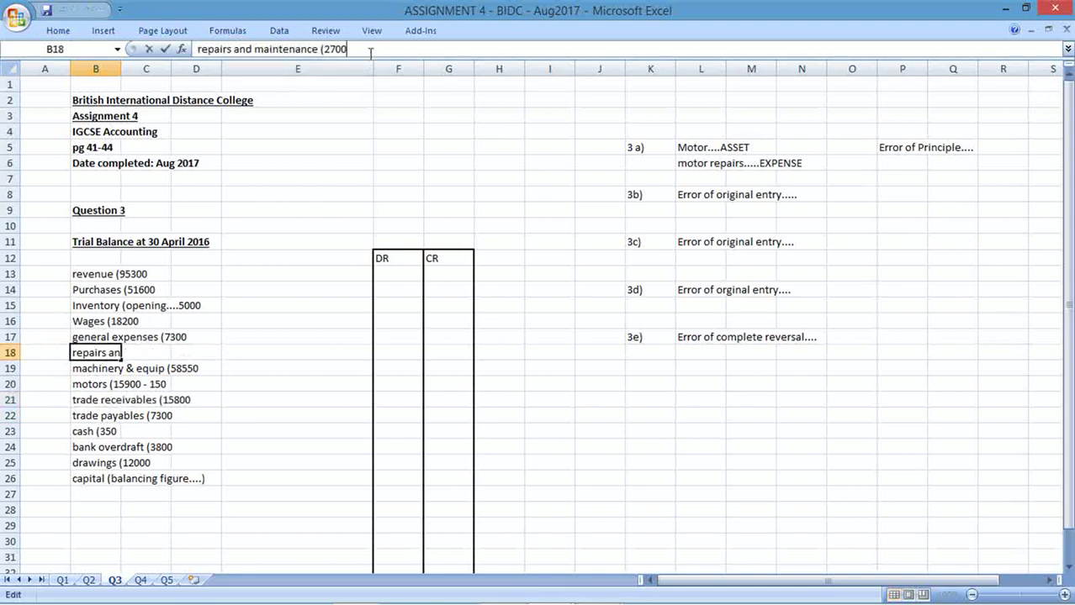
type("+150")
key("Return")
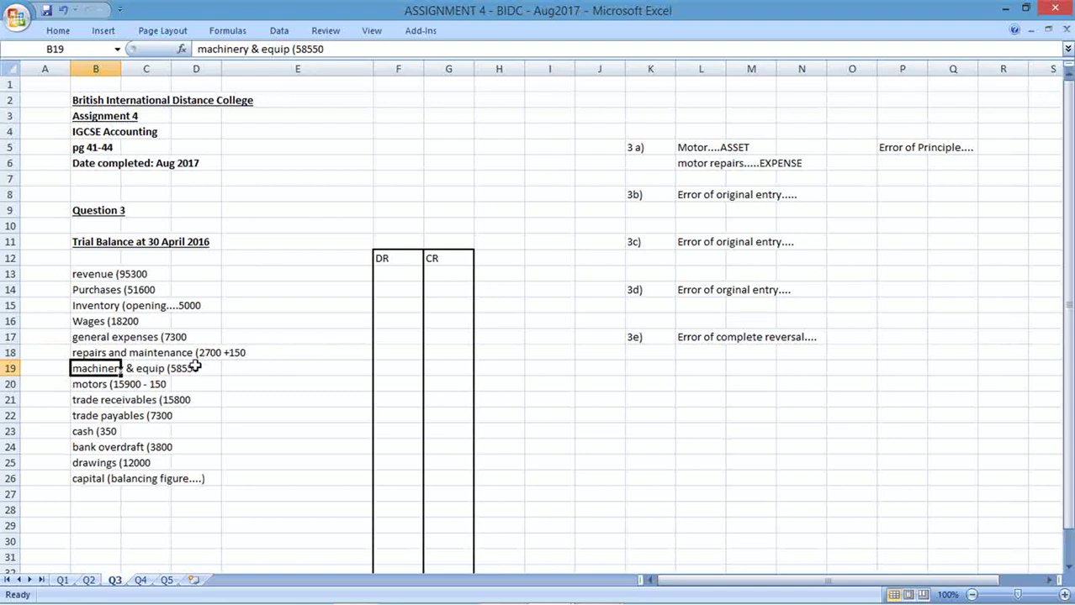
Step: Append the correction "- 50" to the cash entry in B23 so it reads "cash (350 - 50"
left_click(105, 430)
left_click(298, 48)
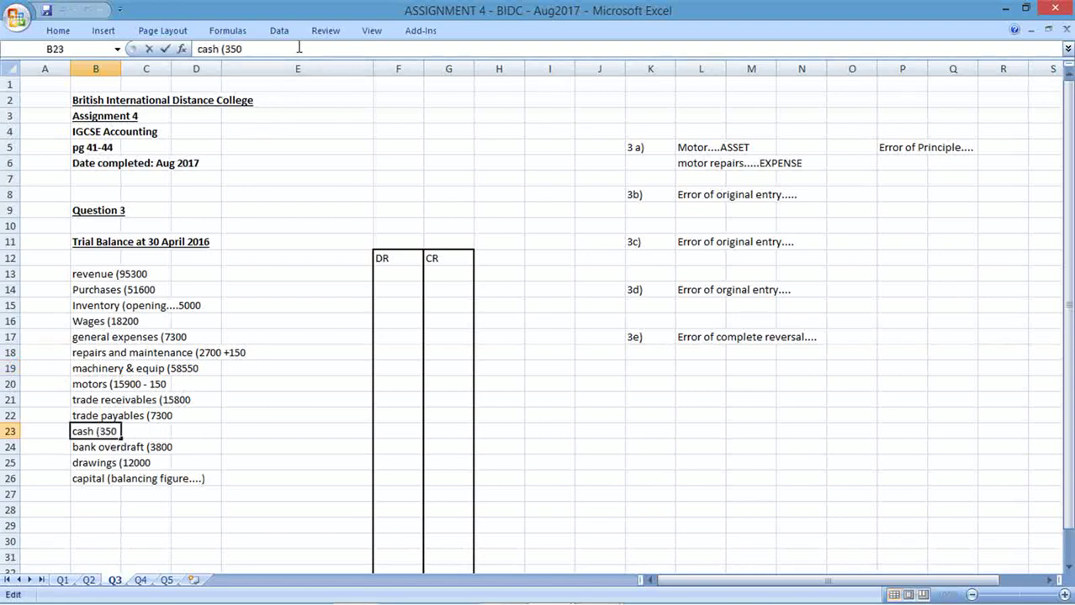
type("- 50")
key("Return")
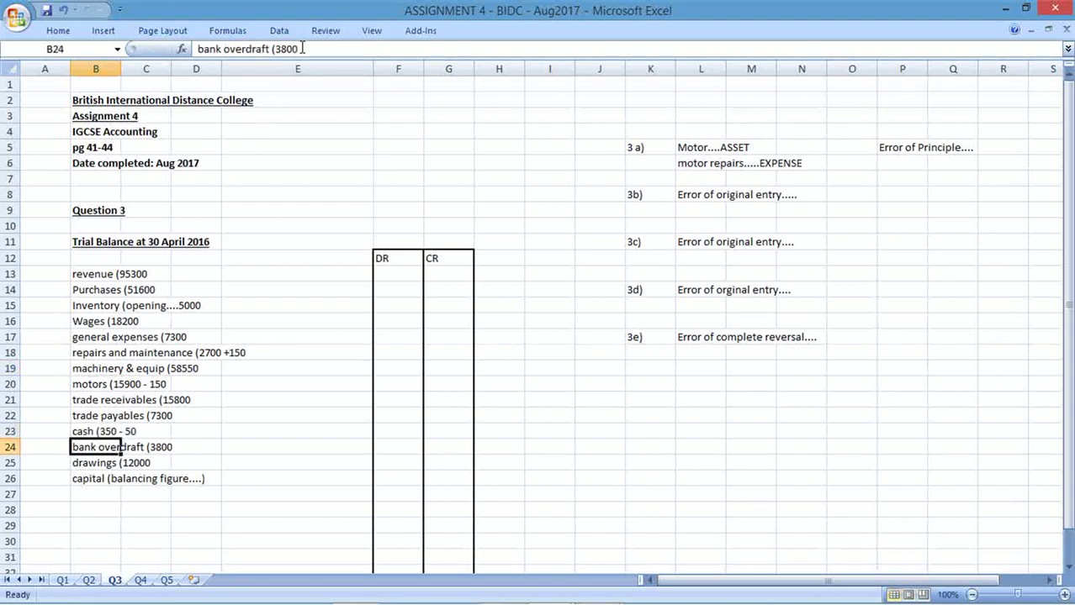
Step: Append the correction "+50" to the general expenses entry in B17
key("Up")
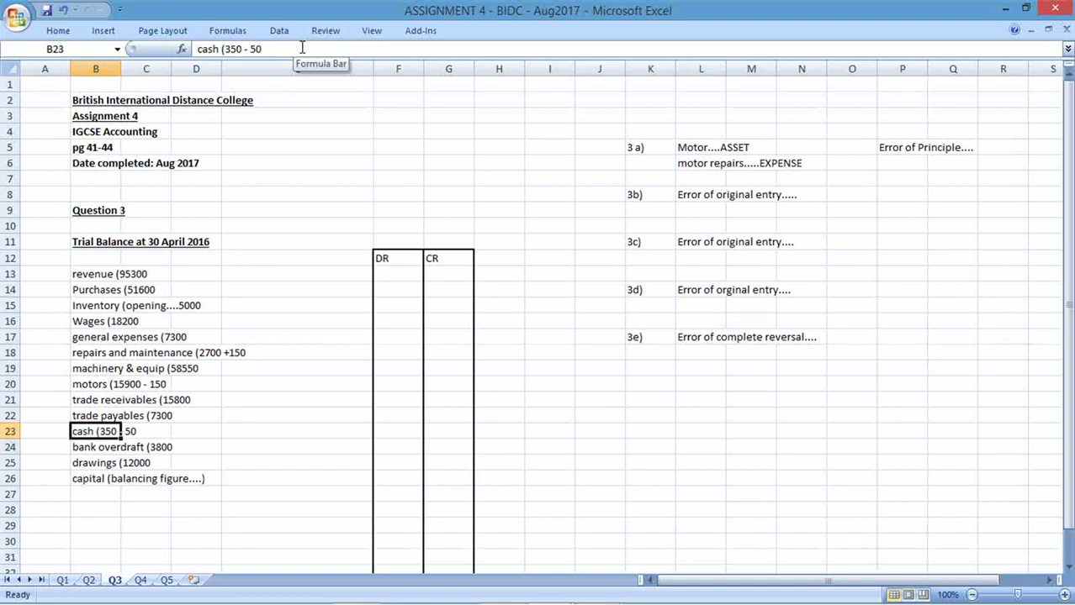
key("Down")
key("Up")
key("Up")
key("Up")
key("Up")
key("Up")
key("Up")
key("Up")
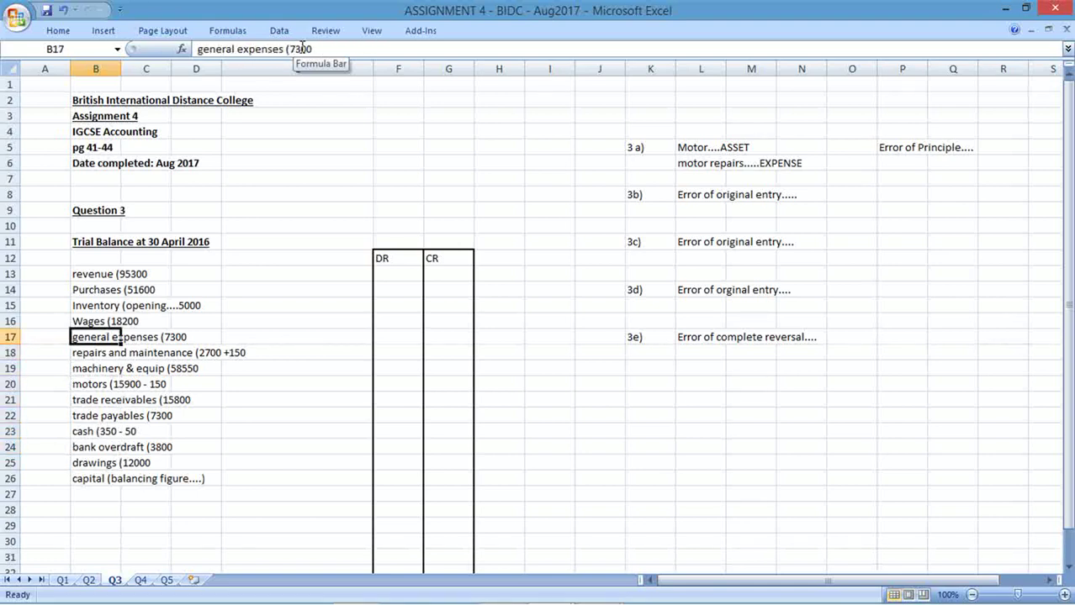
left_click(302, 48)
type("+50")
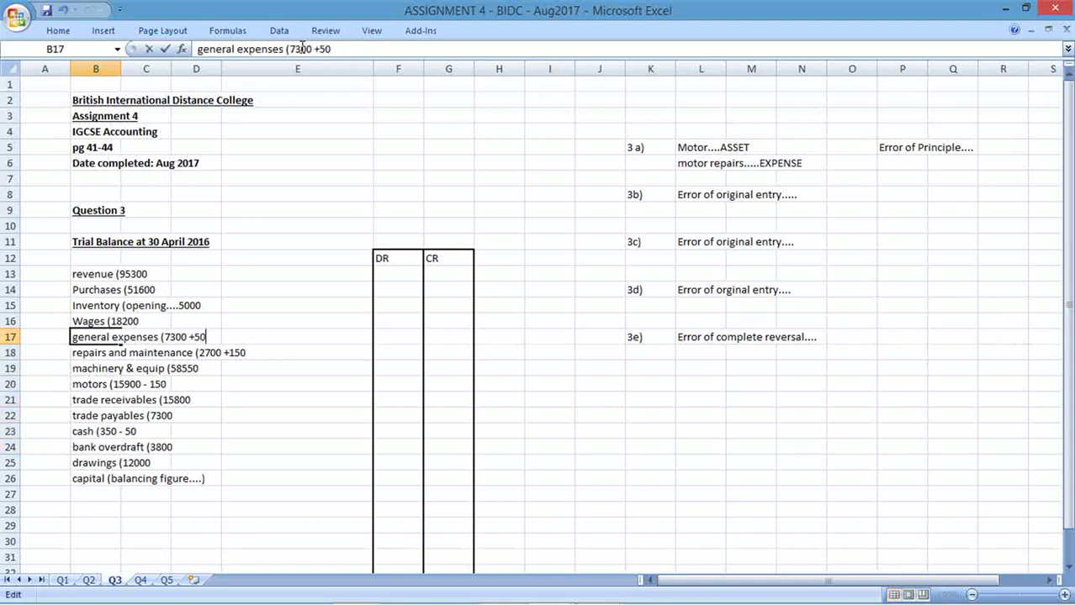
key("Return")
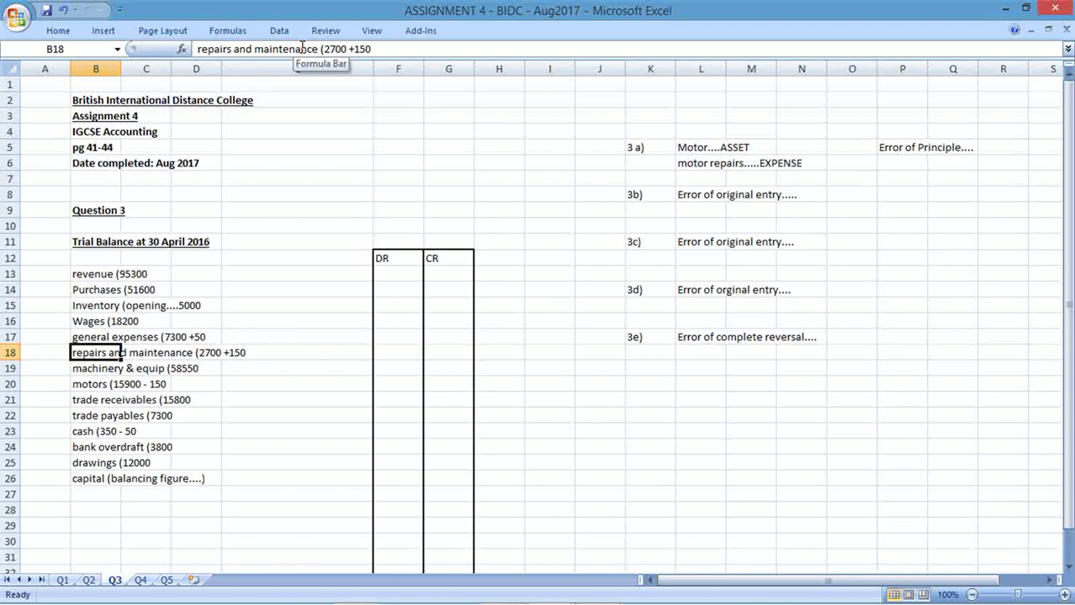
Step: Append the correction "- 100" to the revenue entry in B13 so it reads "revenue (95300 - 100"
key("Up")
key("Up")
key("Up")
key("Up")
key("Up")
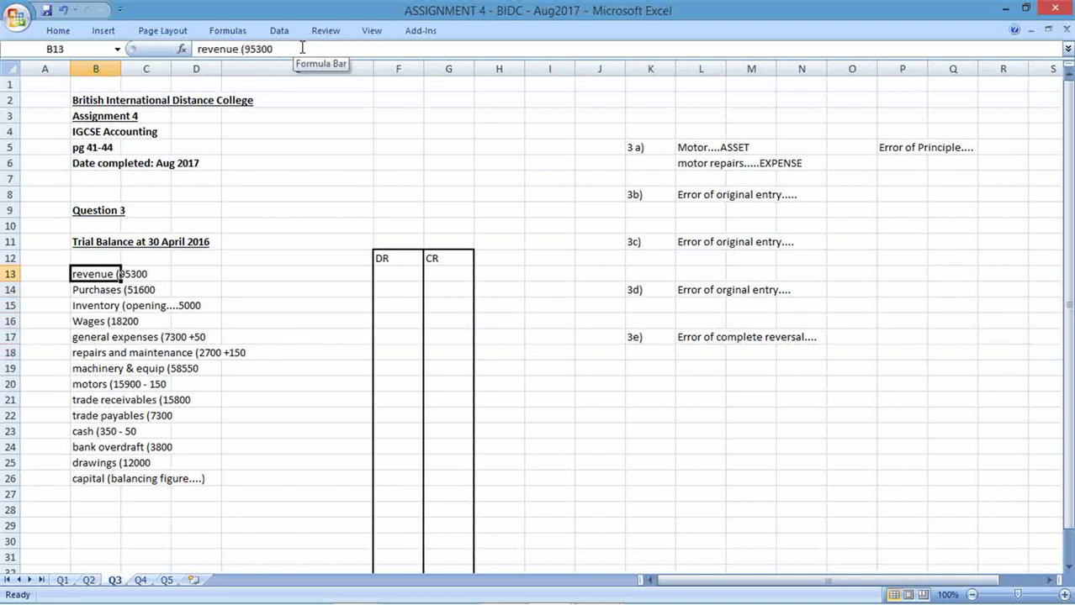
key("F2")
type("- ")
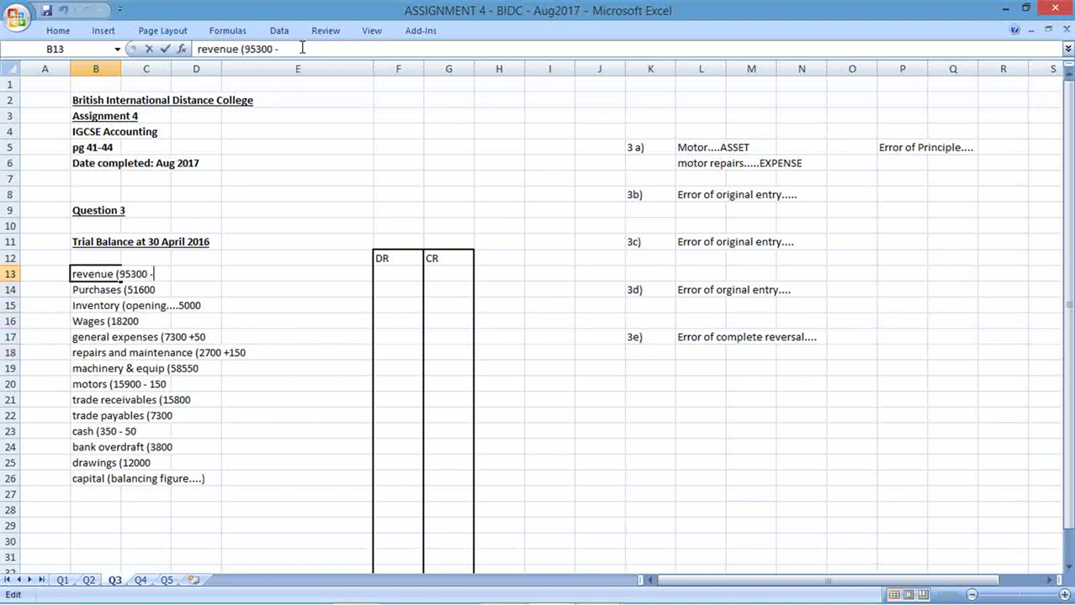
type("100")
key("Return")
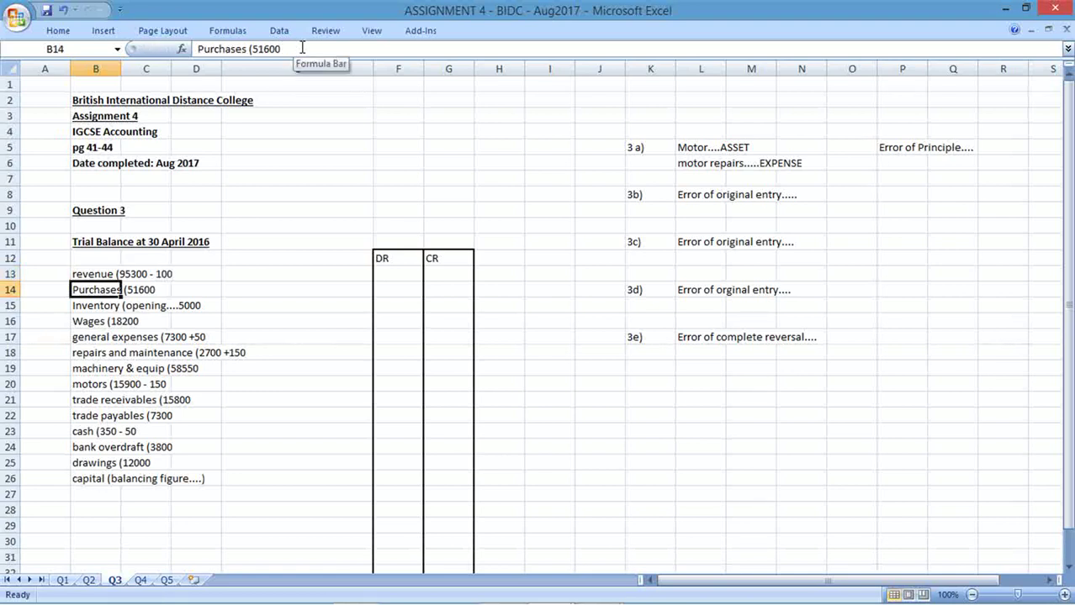
Step: Append the correction "-100" to the wages entry in B16 so it reads "Wages (18200 -100"
key("Down")
key("Down")
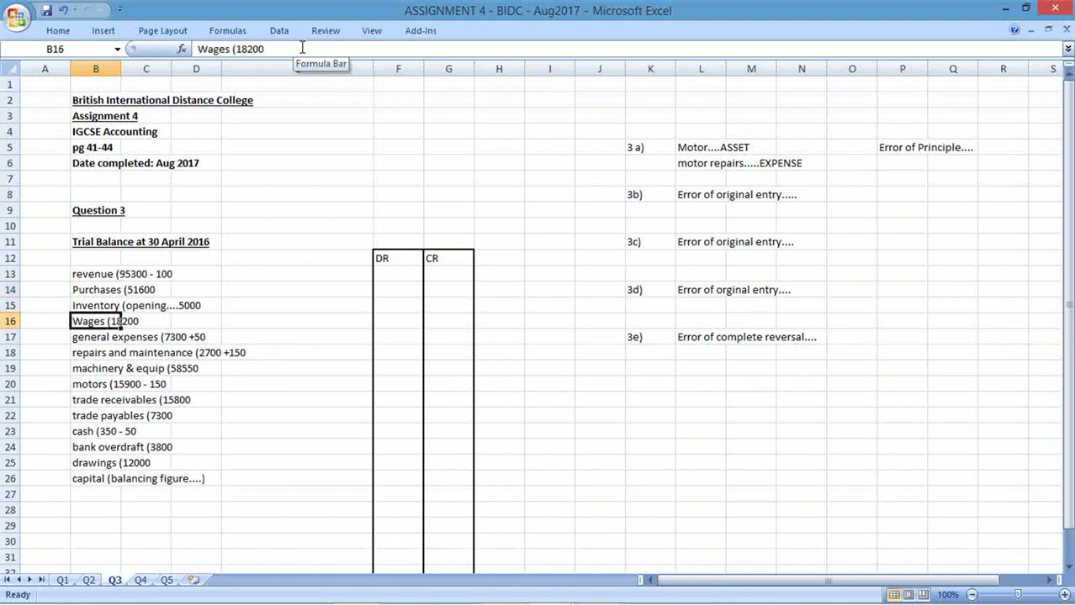
key("Down")
key("Down")
key("Down")
key("Down")
key("Down")
key("Up")
key("Up")
key("Up")
key("Up")
key("Up")
key("F2")
type("-")
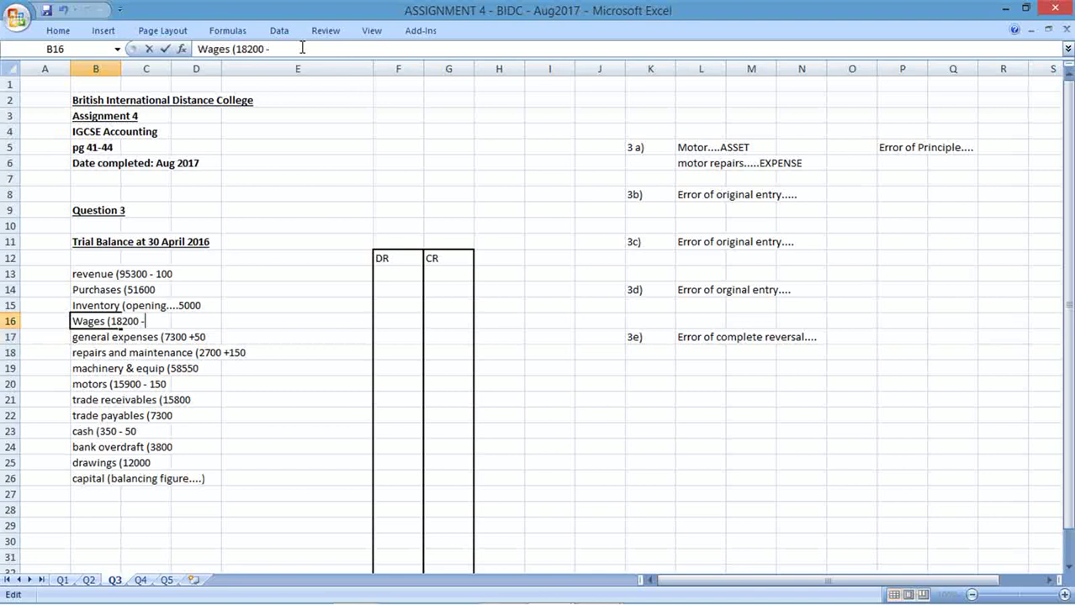
type("100")
key("Return")
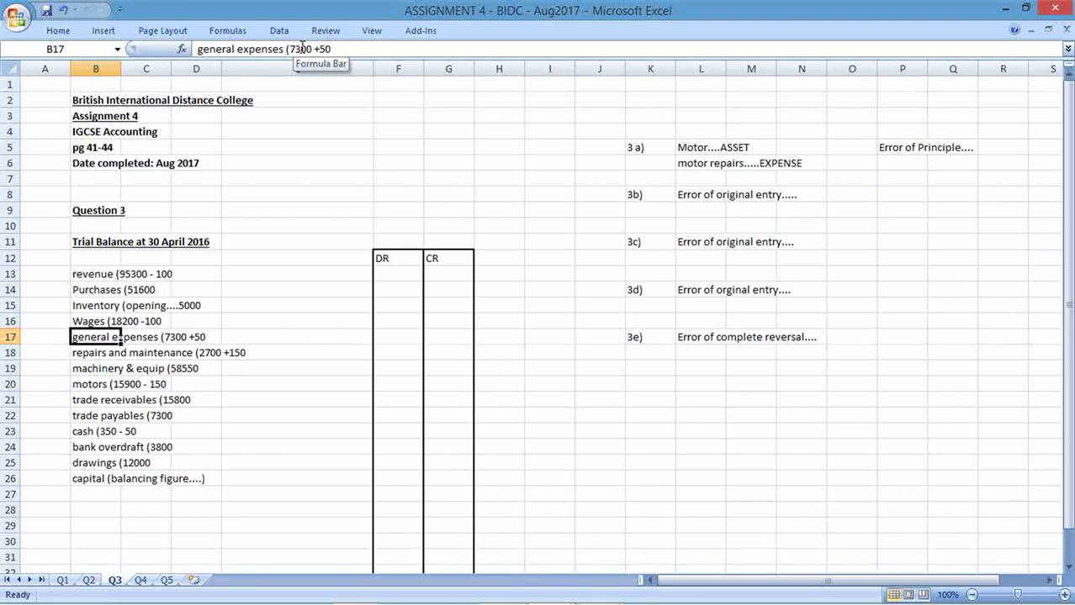
Step: Append the correction "- 900" to the trade payables entry in B22
key("Down")
key("Down")
key("Down")
key("Down")
key("Down")
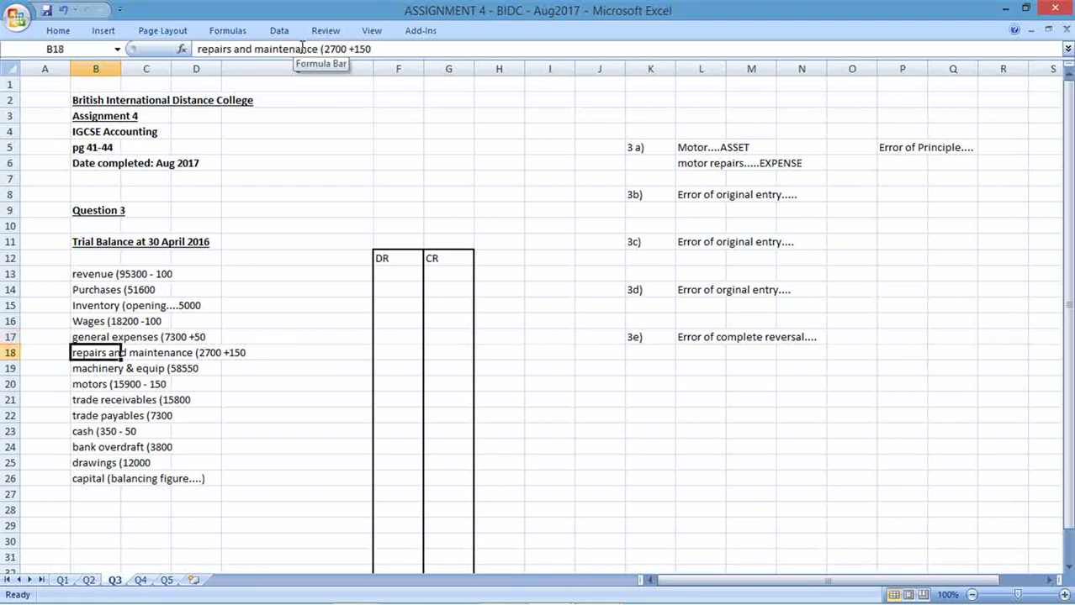
key("F2")
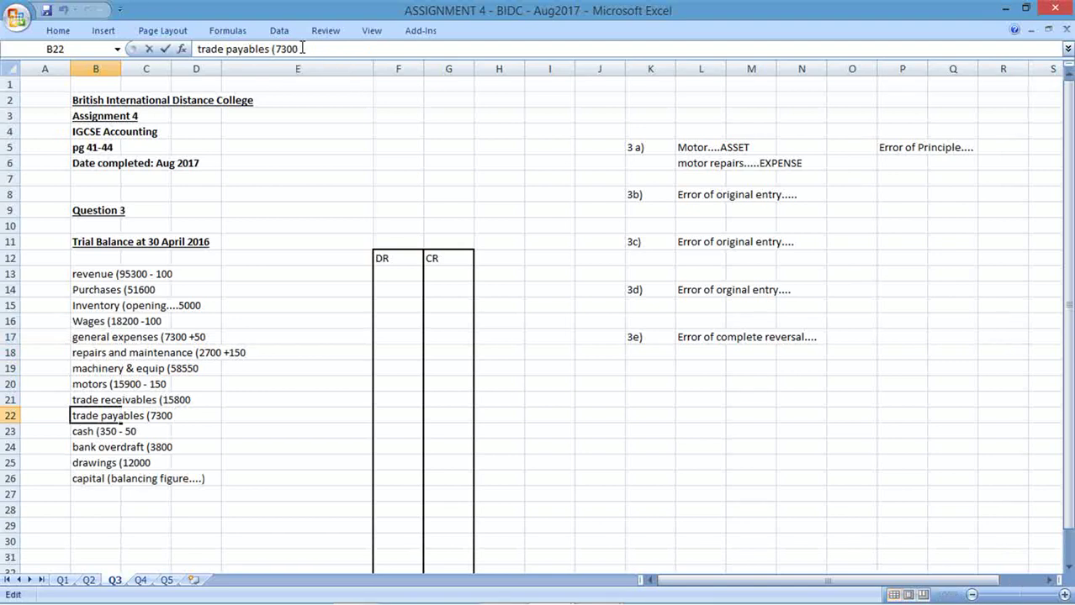
type("- 900")
key("Return")
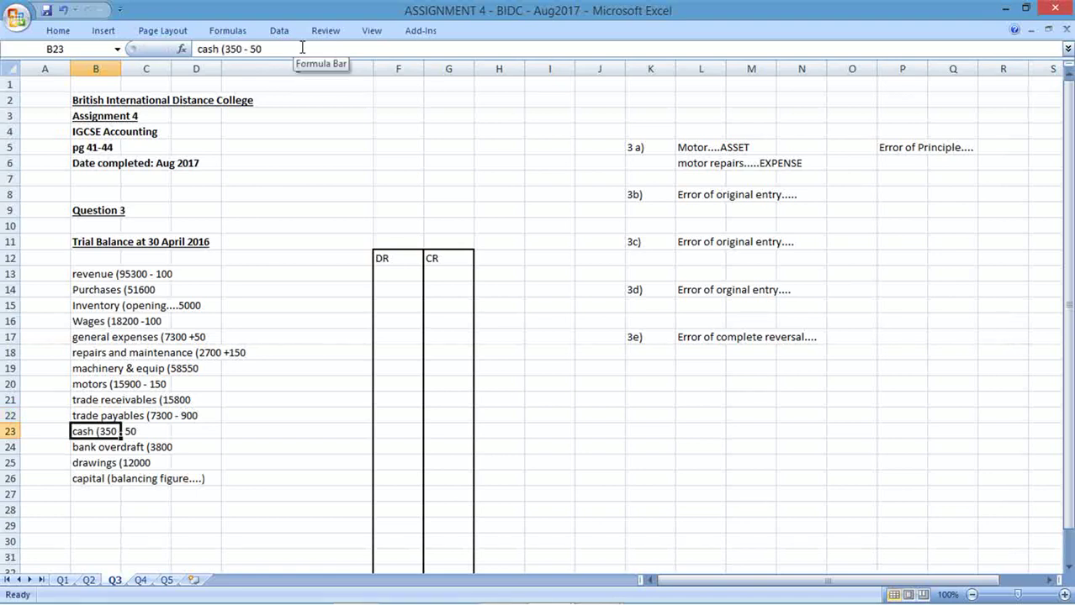
Step: Append the correction "- 900" to the purchases entry in B14 so it reads "Purchases (51600 - 900"
key("Up")
key("Up")
key("Up")
key("Up")
key("Up")
key("Up")
key("Up")
key("Up")
key("Up")
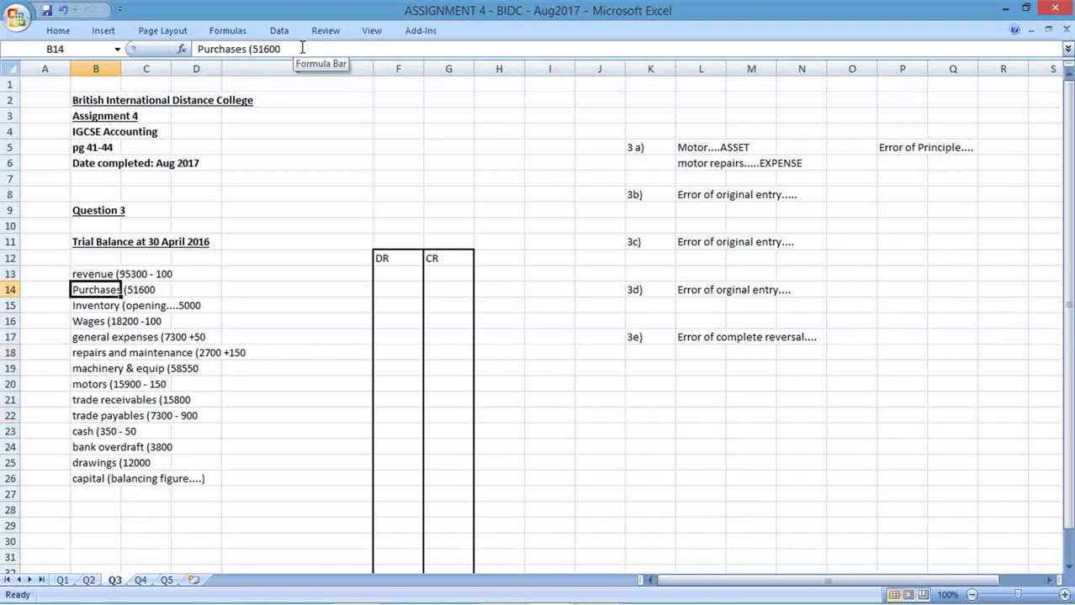
key("F2")
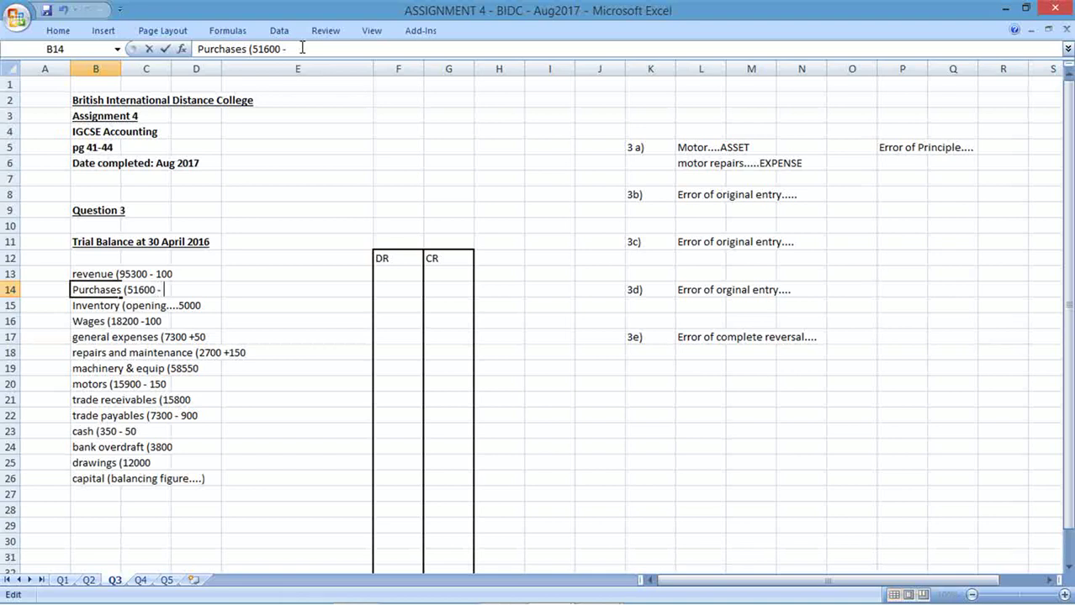
type("- 900")
key("Return")
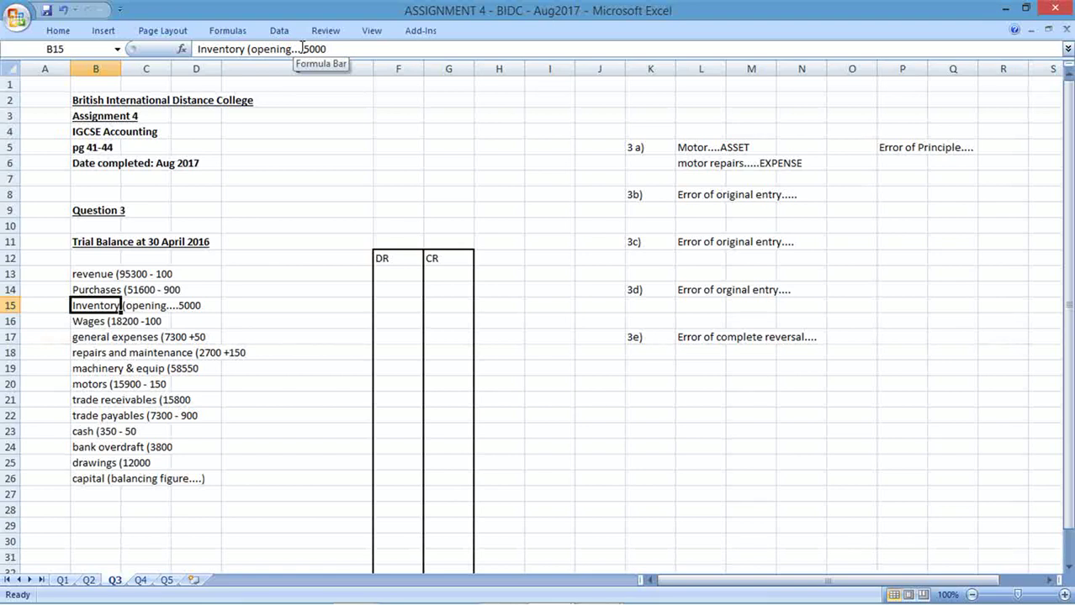
Step: Append the correction "- 200" to the trade receivables entry in B21
key("Down")
key("Down")
key("Down")
key("Down")
key("Down")
key("Down")
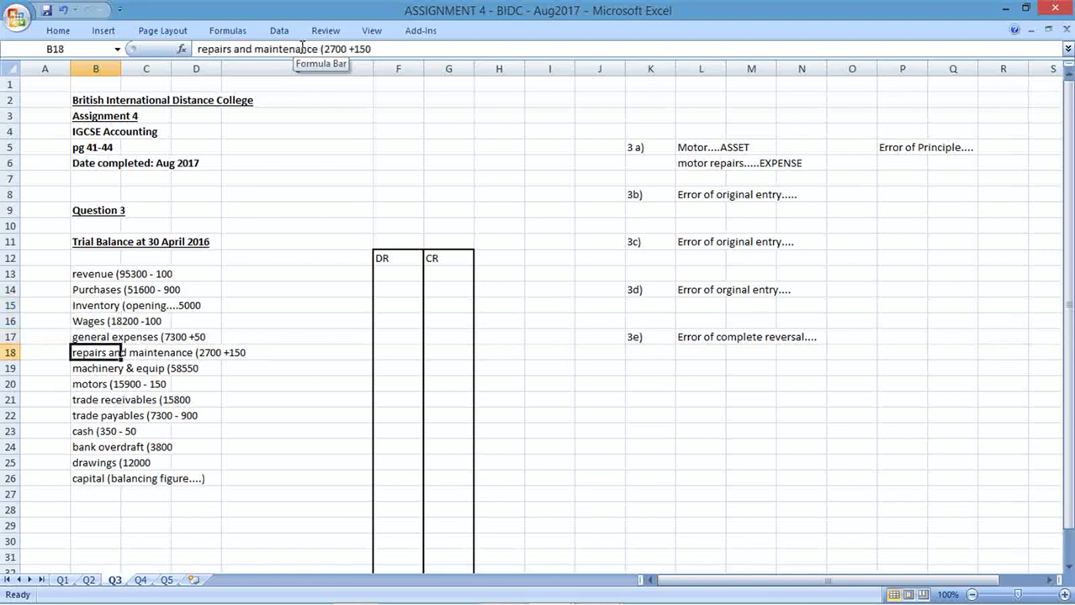
key("F2")
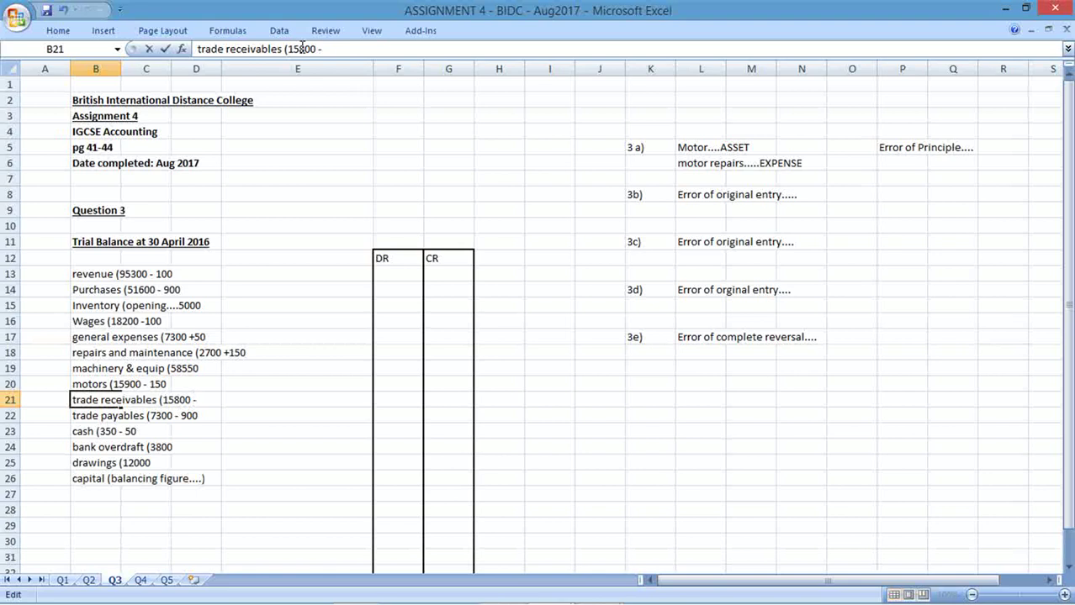
type("- 200")
key("Return")
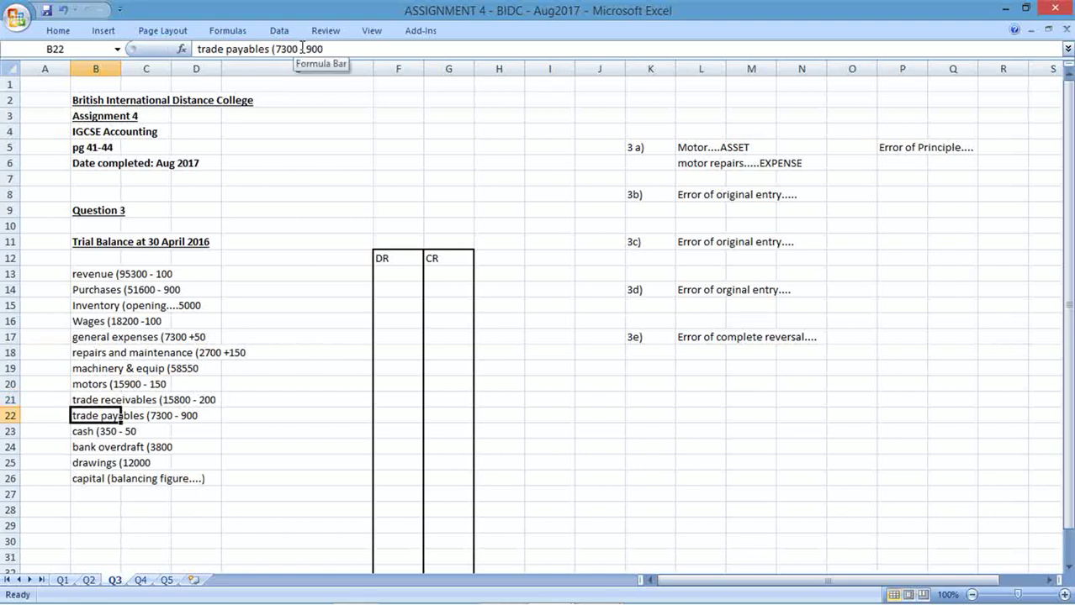
Step: Append the correction "- 200" to the bank overdraft entry in B24 so it reads "bank overdraft (3800 - 200"
key("Down")
key("Down")
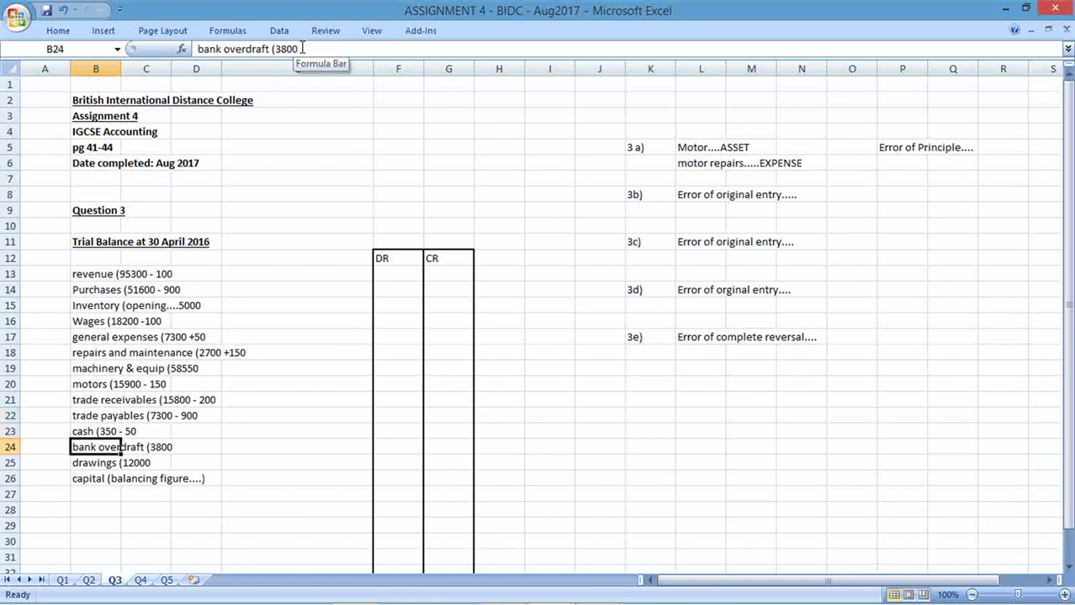
left_click(302, 49)
type("-")
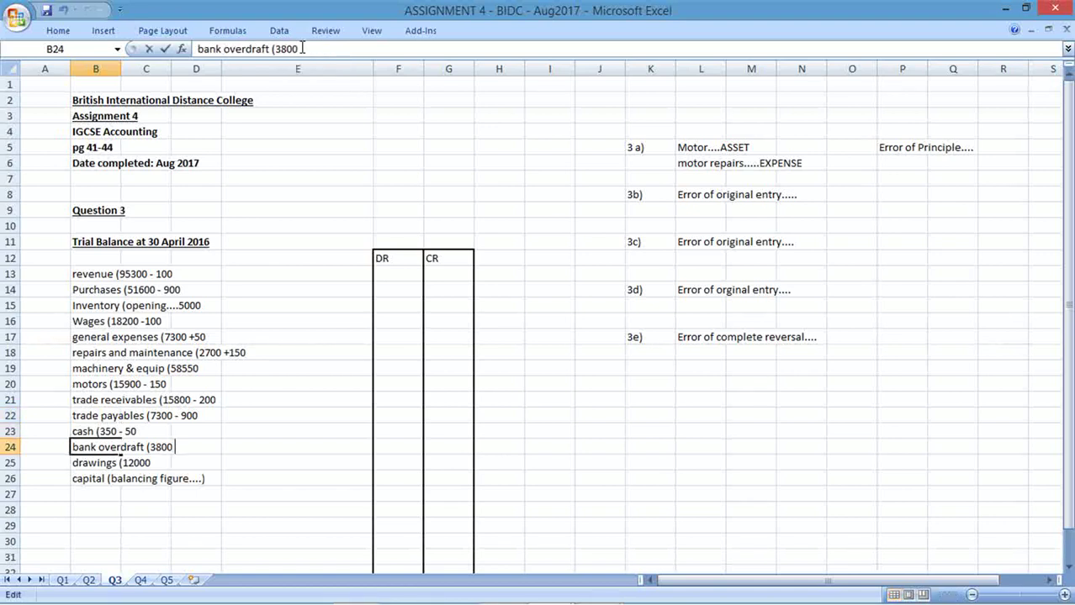
type(" 900")
key("BackSpace")
key("BackSpace")
key("BackSpace")
type("200")
key("Return")
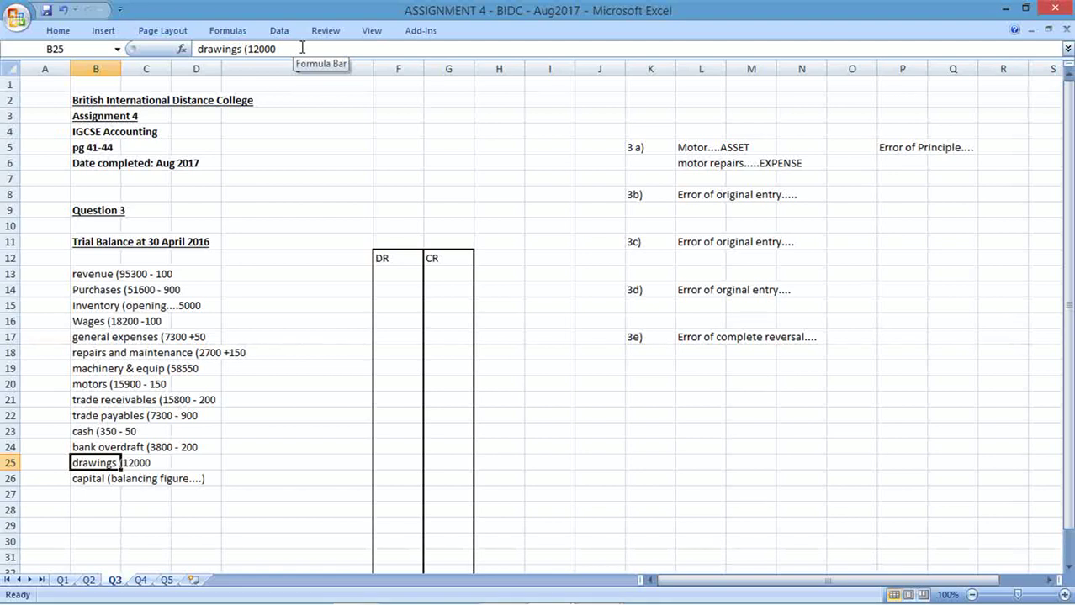
Step: Append a second "- 200" to the trade receivables entry in B21 so it reads "trade receivables (15800 - 200 - 200"
key("Up")
key("Up")
key("Up")
key("Up")
key("F2")
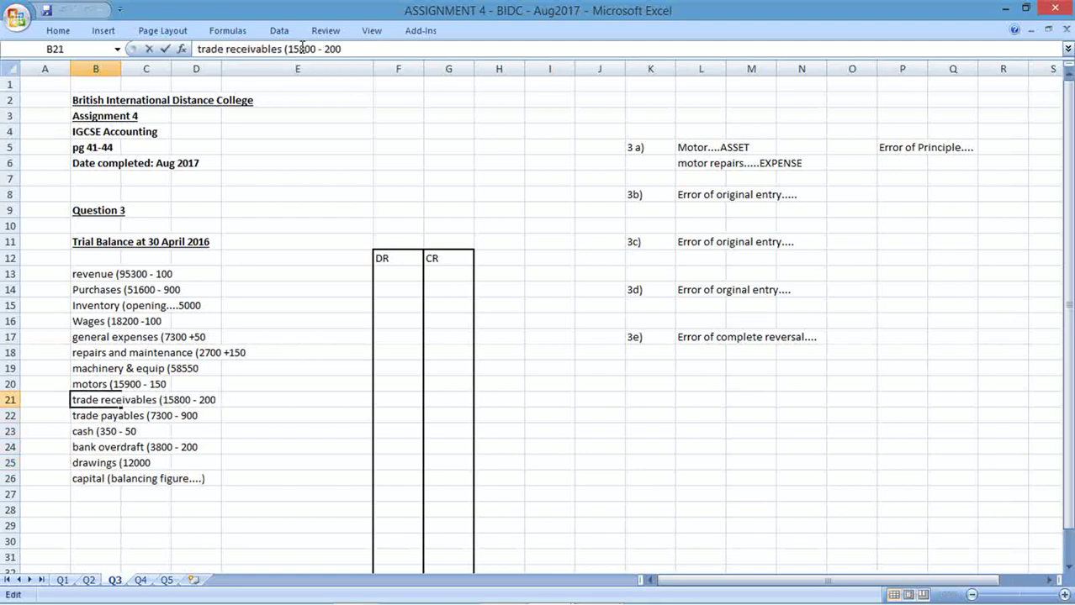
type("- 200")
key("Return")
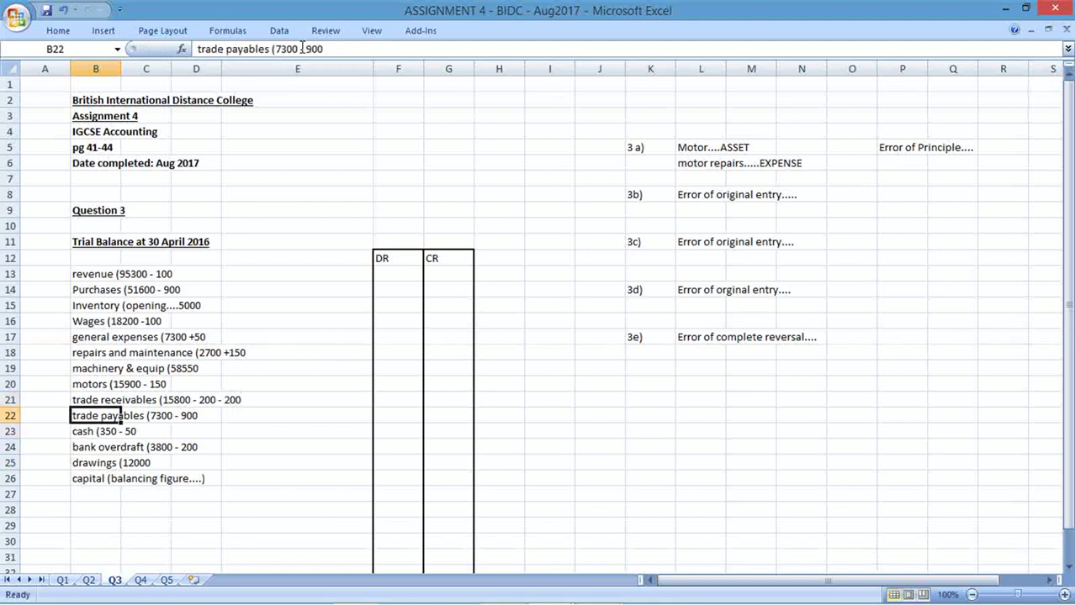
Step: Append a second "- 200" to the bank overdraft entry in B24 so it reads "bank overdraft (3800 - 200 - 200"
key("Down")
key("Down")
key("F2")
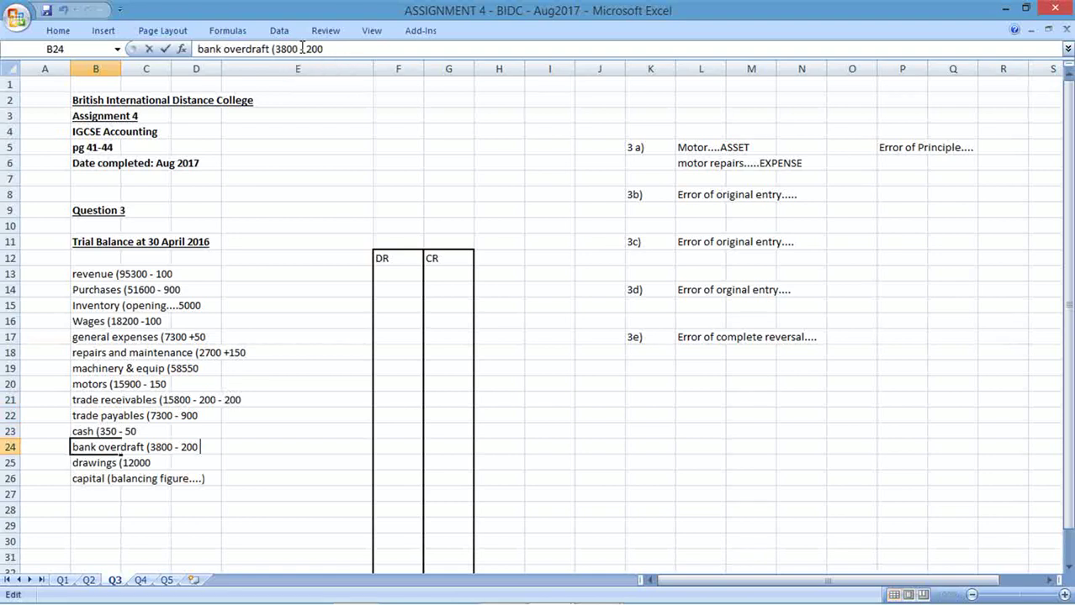
type("- 200")
key("Return")
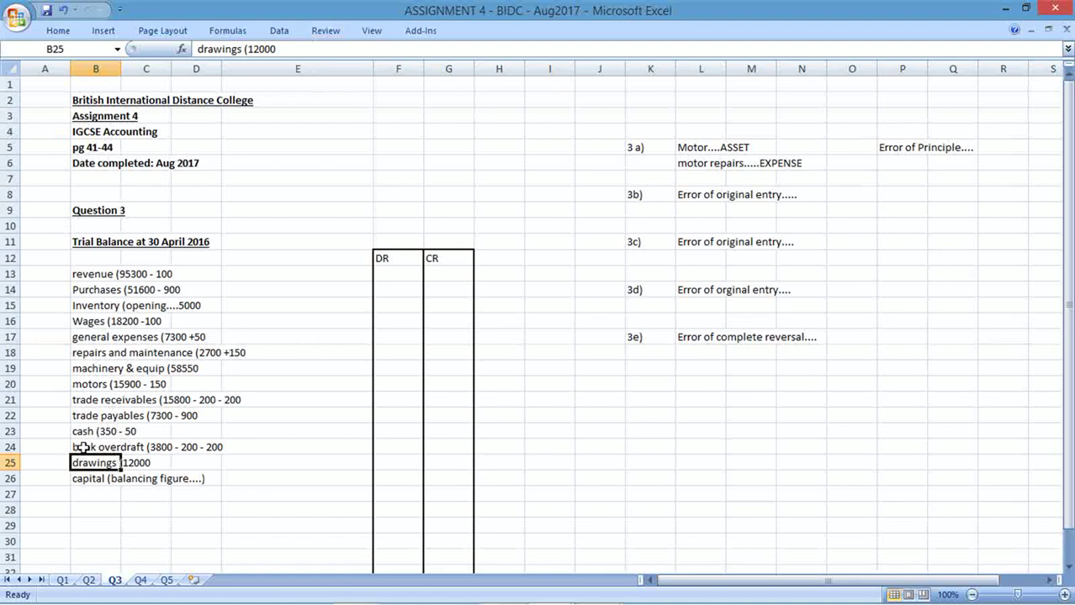
left_click_drag(80, 447, 232, 450)
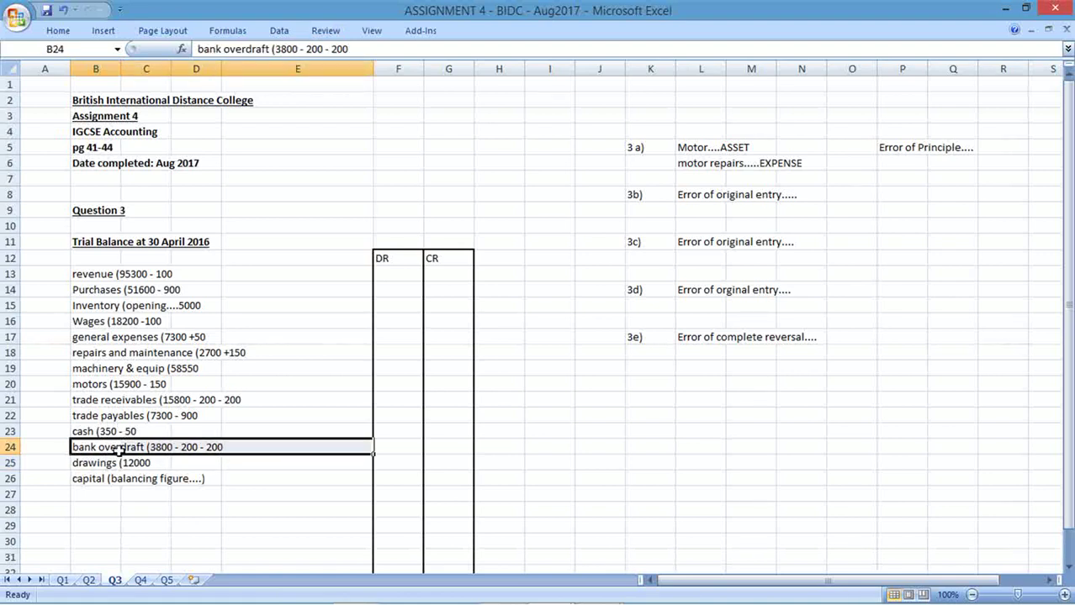
left_click_drag(103, 404, 278, 405)
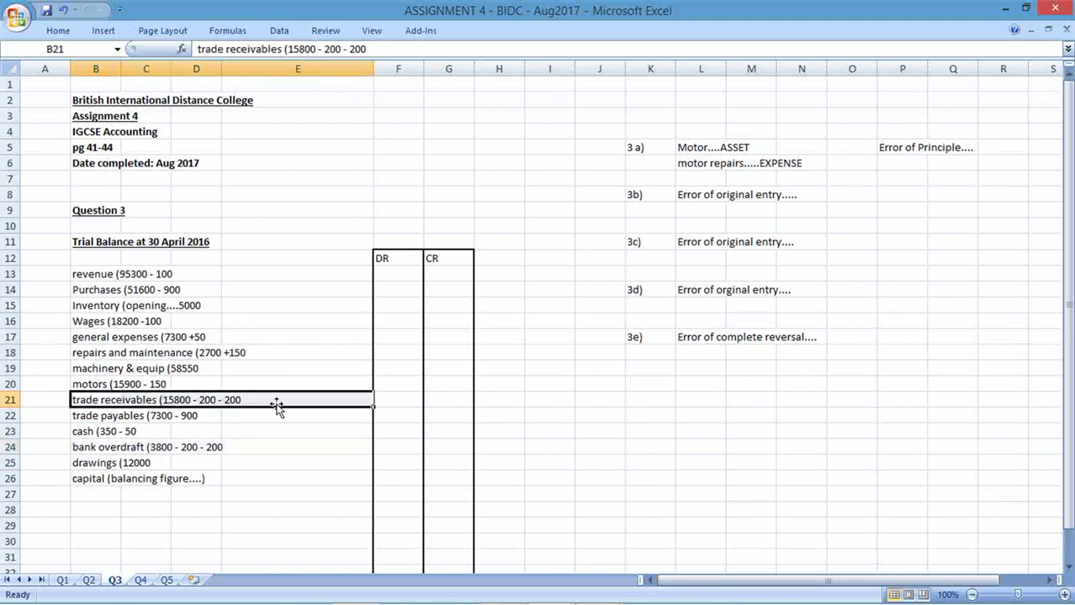
left_click(117, 477)
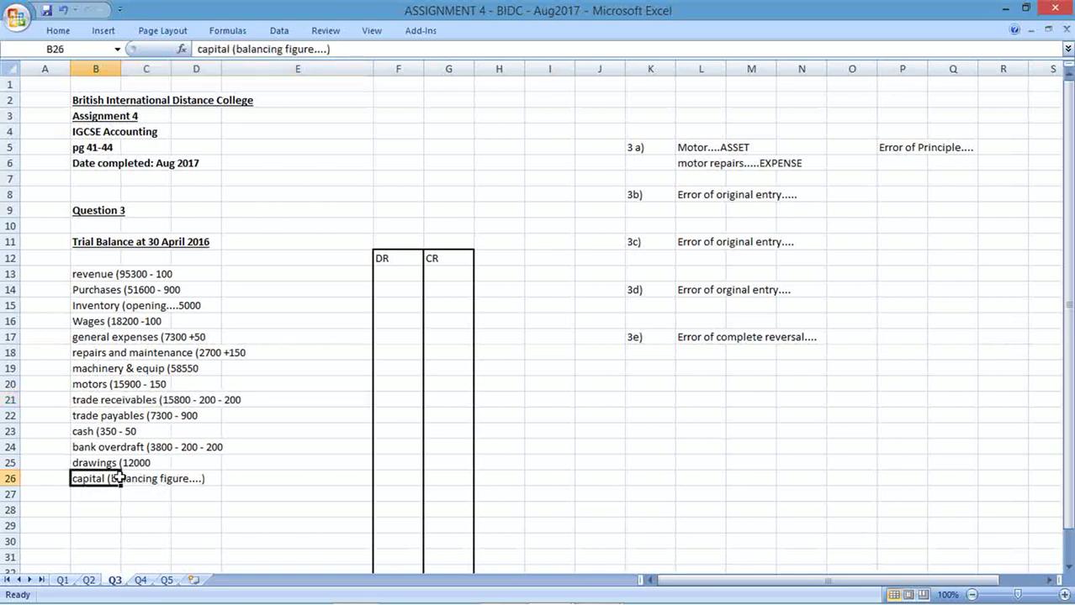
Step: Copy the revenue calculation from B13 and enter it as the formula =95300 - 100 in credit cell G13
left_click(99, 277)
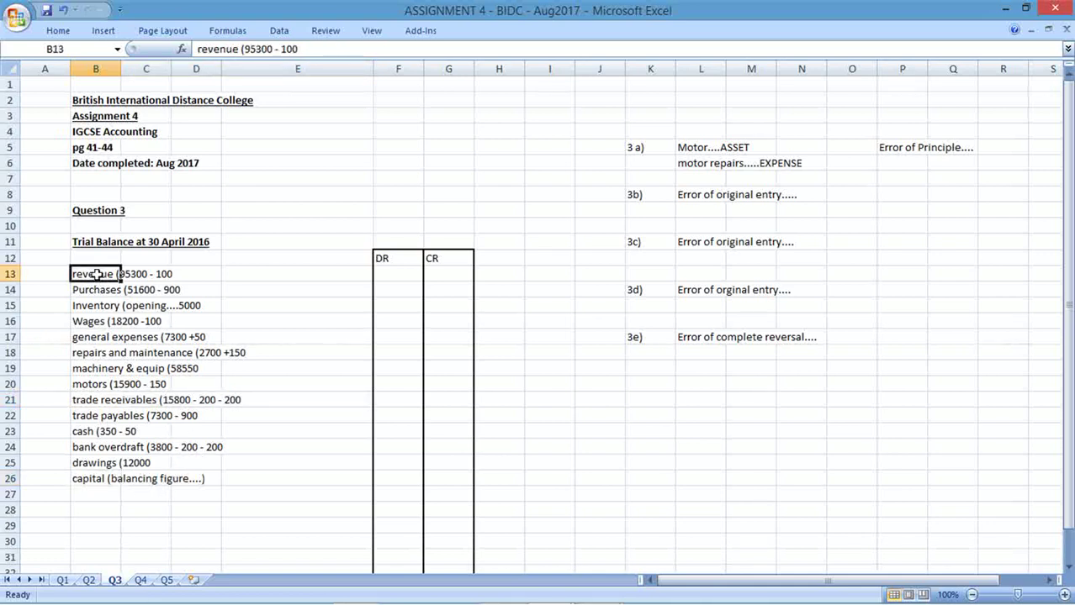
left_click_drag(243, 49, 320, 49)
key("ctrl+c")
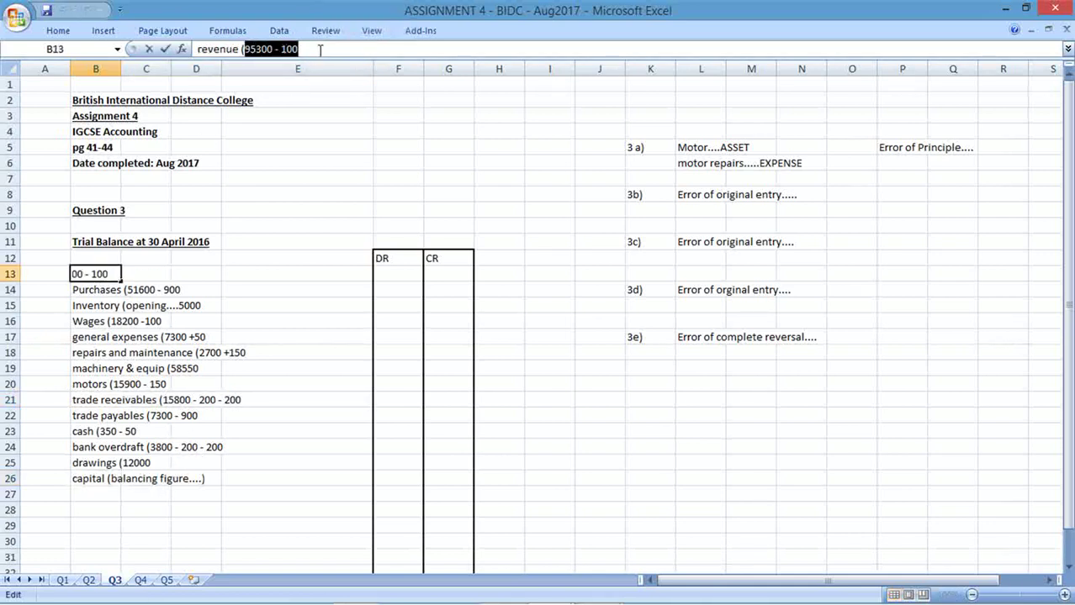
key("Return")
key("Right")
key("Right")
key("Right")
key("Right")
key("Up")
key("Right")
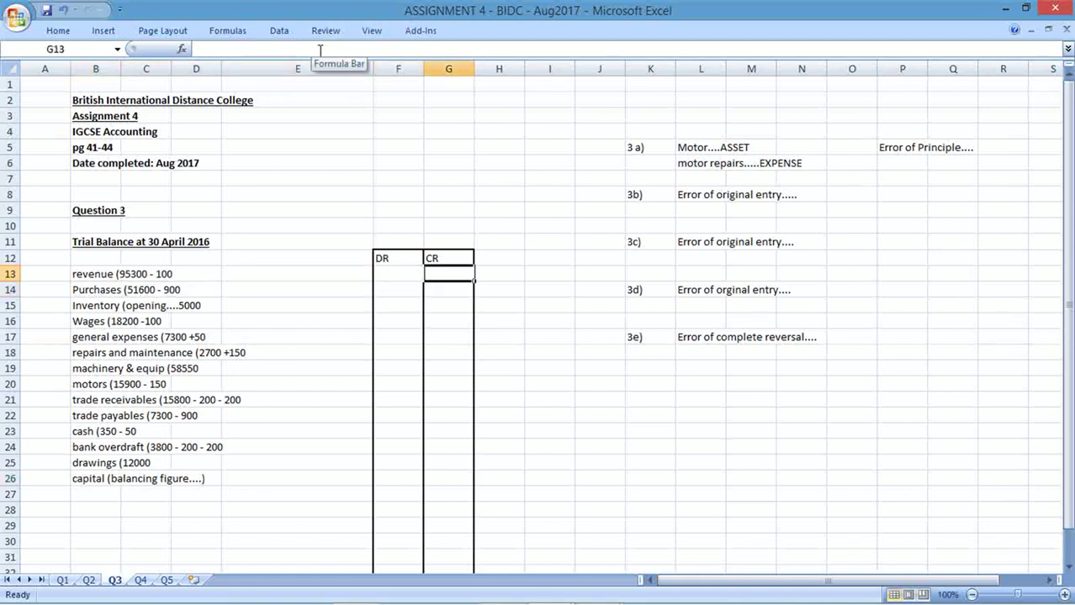
type("=")
key("ctrl+v")
key("Return")
Step: Enter the corrected purchases amount of 50700 in debit cell F14
key("Left")
key("Left")
key("Left")
key("Left")
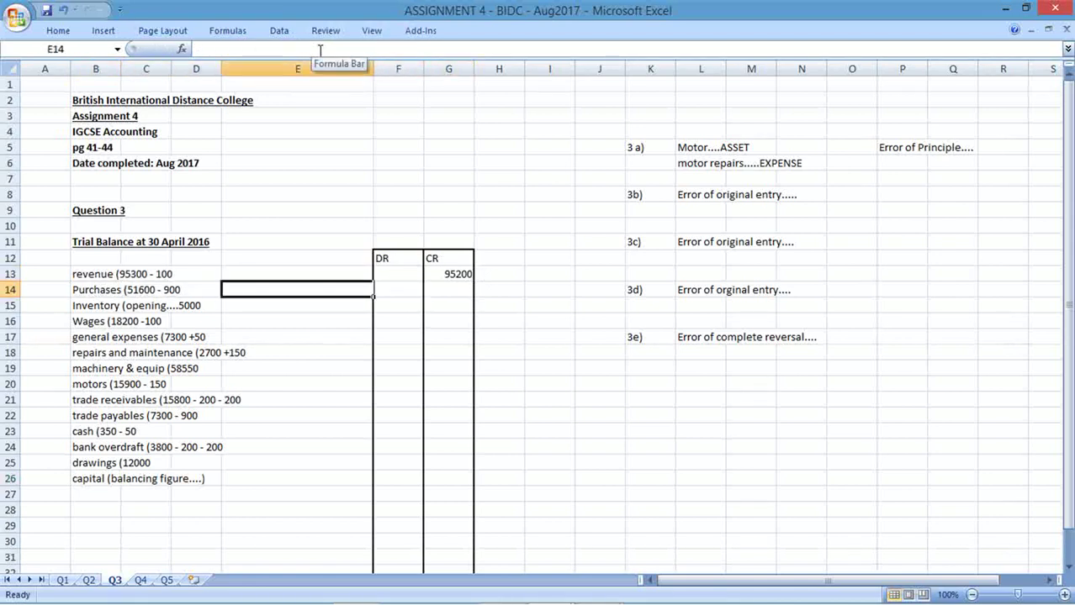
key("Left")
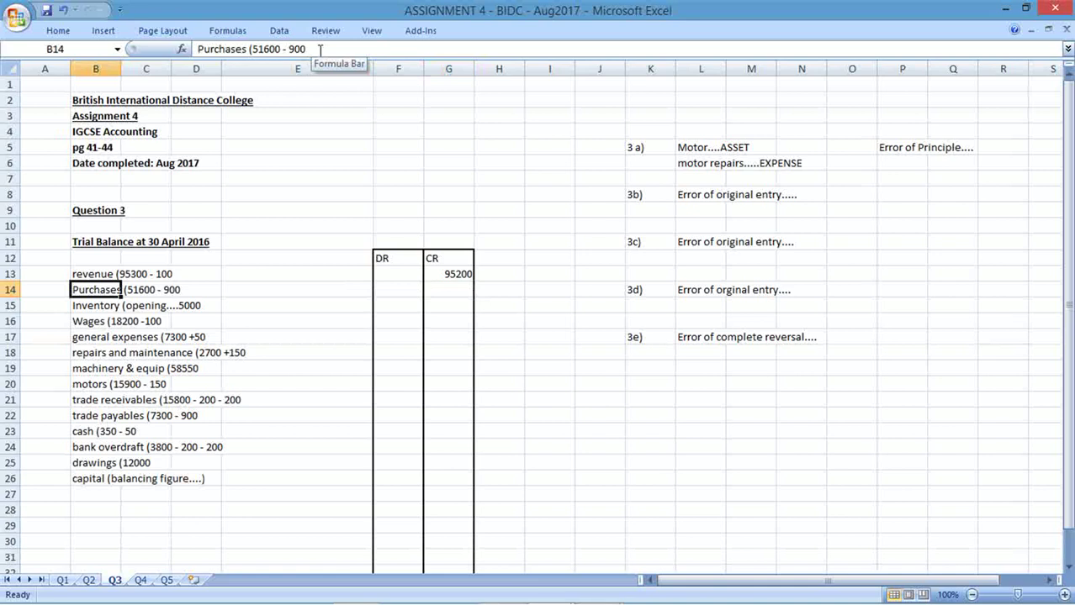
left_click_drag(319, 50, 254, 52)
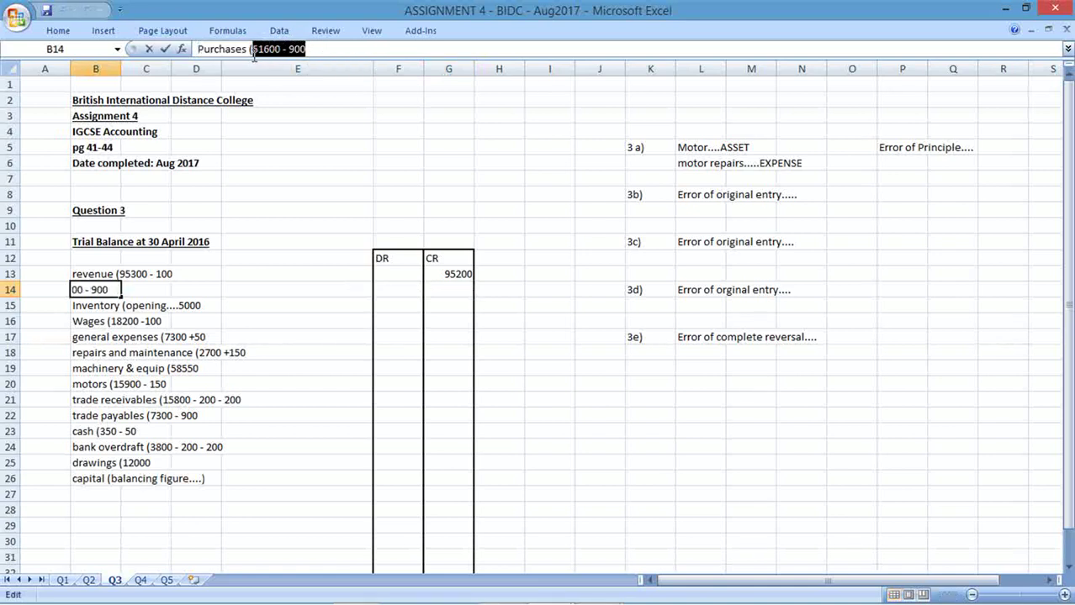
key("Return")
key("Right")
key("Right")
key("Right")
key("Right")
key("Up")
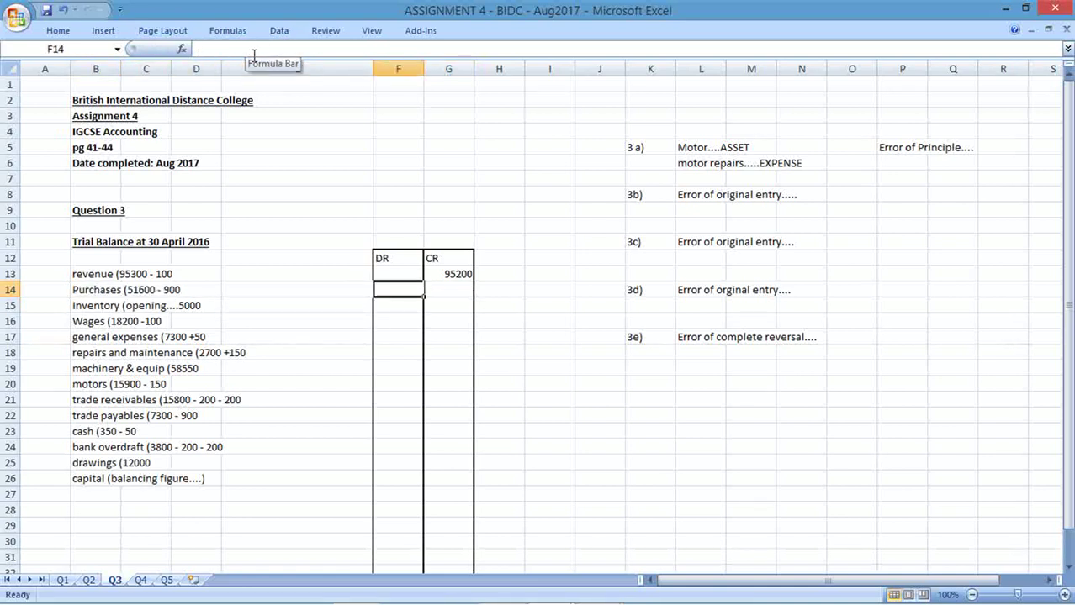
type("50700")
key("Return")
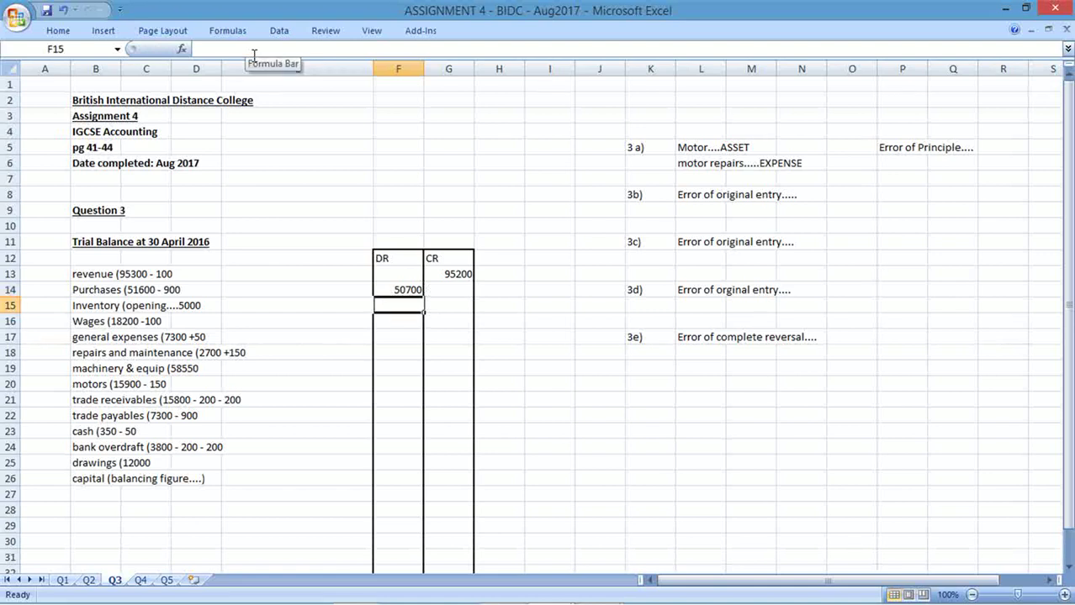
Step: Enter 5000 for opening inventory in debit cell F15 and =18200-100 for wages in F16
type("5000")
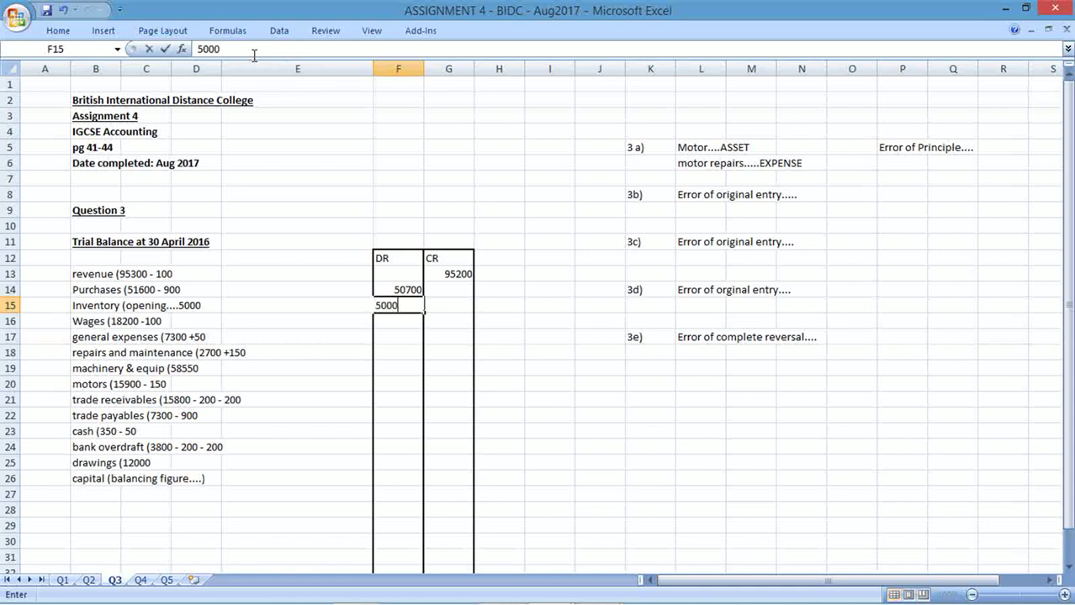
key("Return")
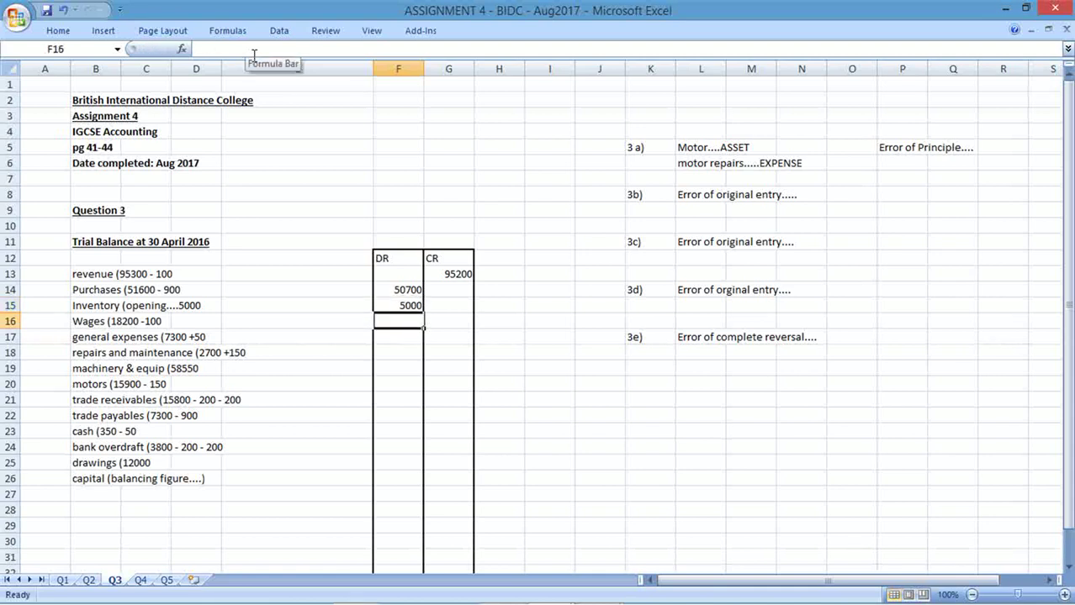
left_click(98, 321)
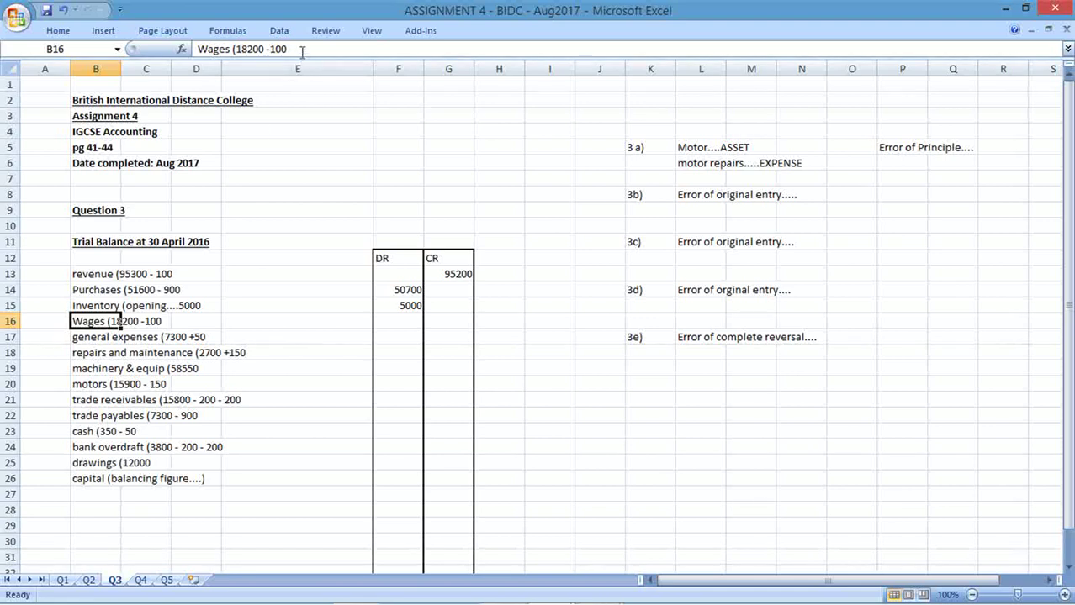
left_click_drag(301, 48, 238, 49)
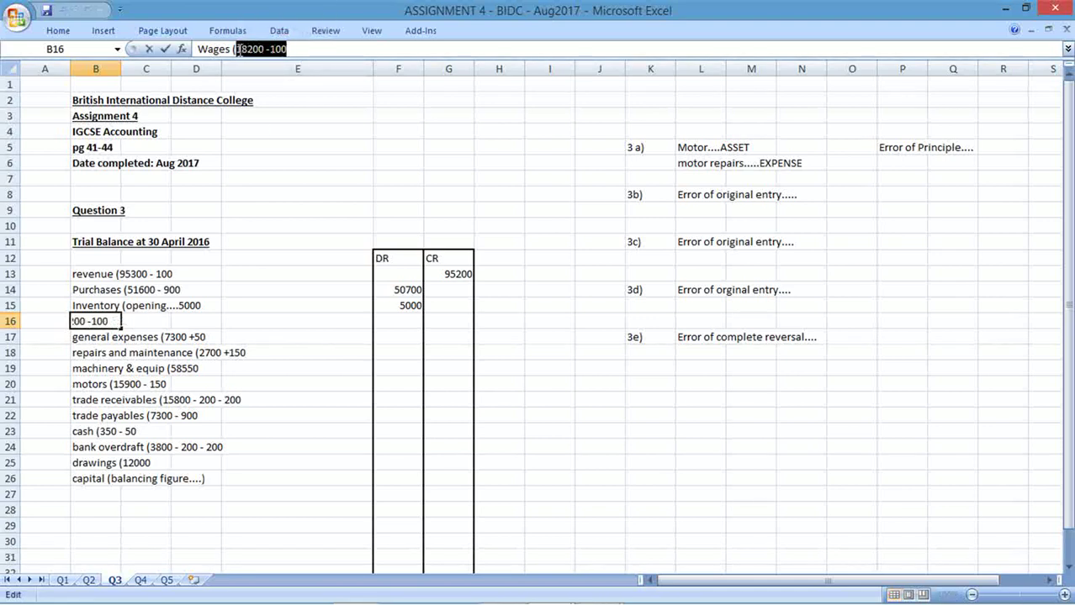
left_click(239, 48)
key("Return")
key("Up")
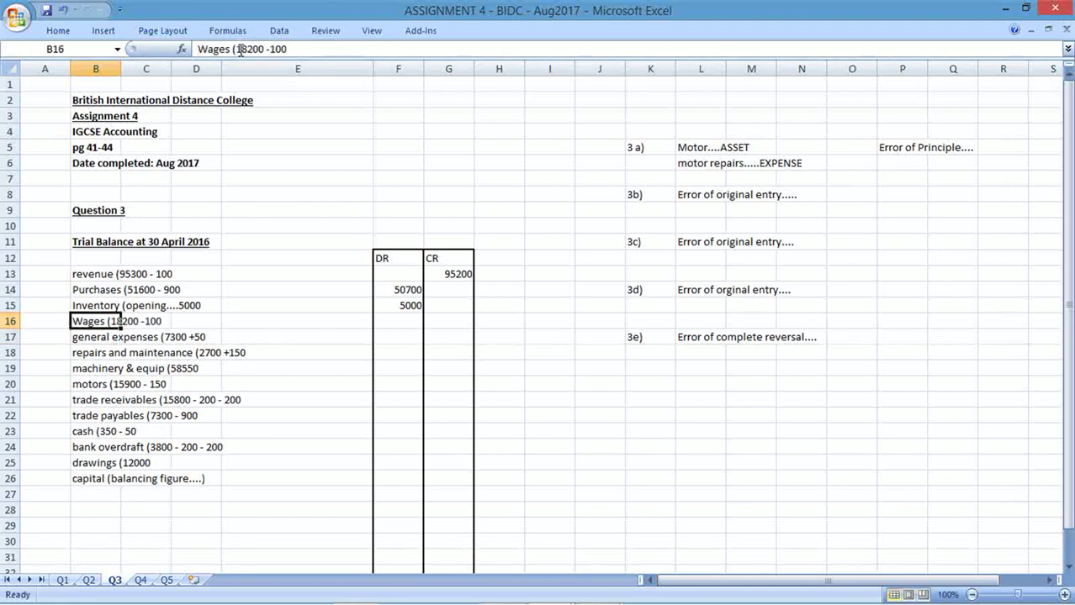
key("Right")
key("Right")
key("Right")
key("Right")
type("=18200-100")
key("Return")
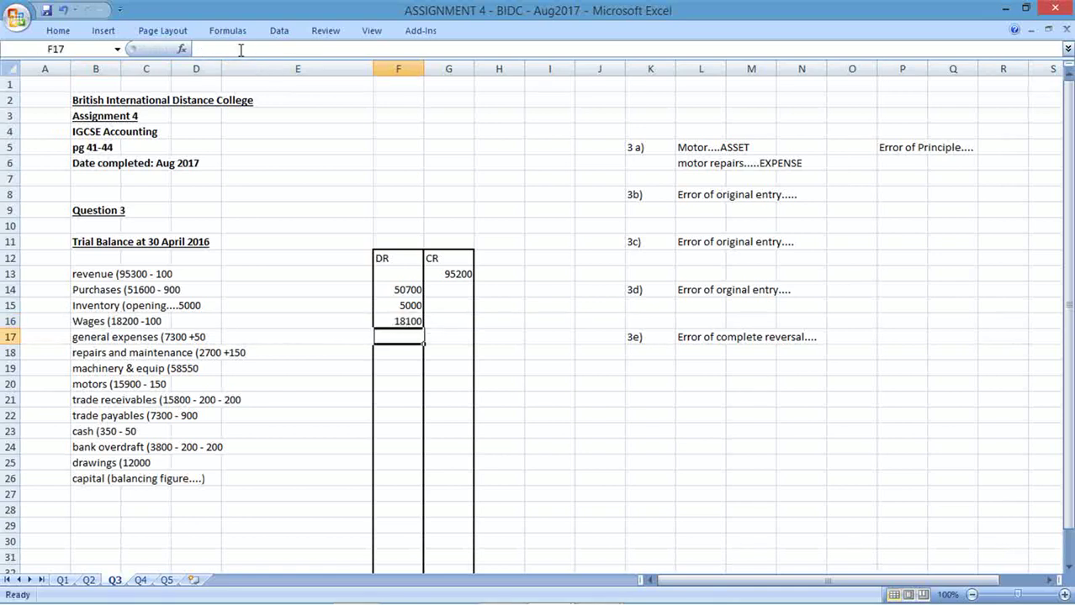
Step: Copy the general expenses calculation from B17 and enter it as the formula =7300 +50 in debit cell F17
key("Left")
key("Left")
key("Left")
key("Left")
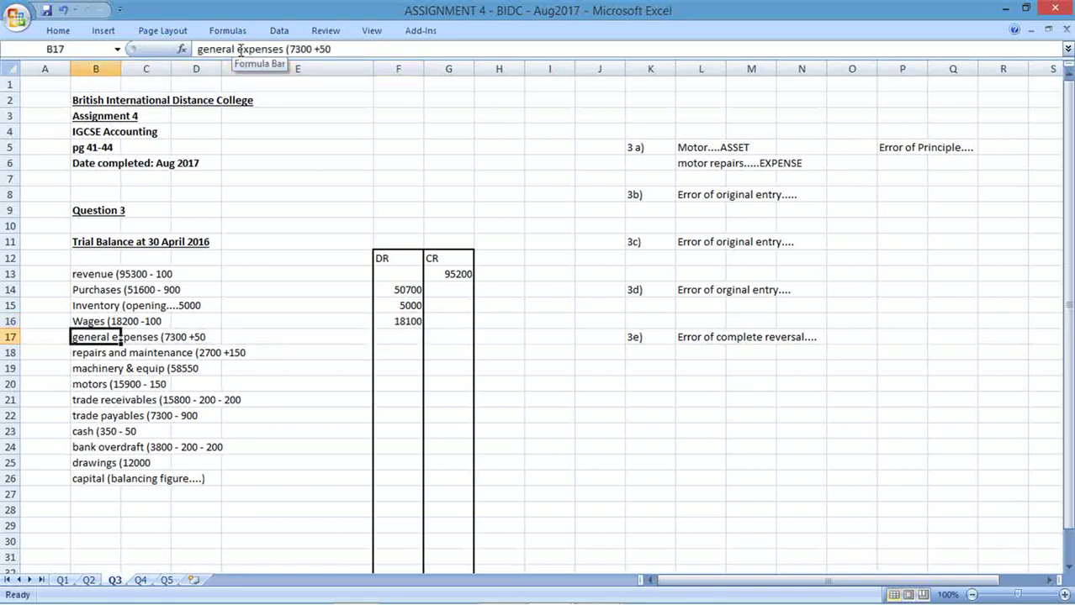
left_click_drag(335, 48, 292, 50)
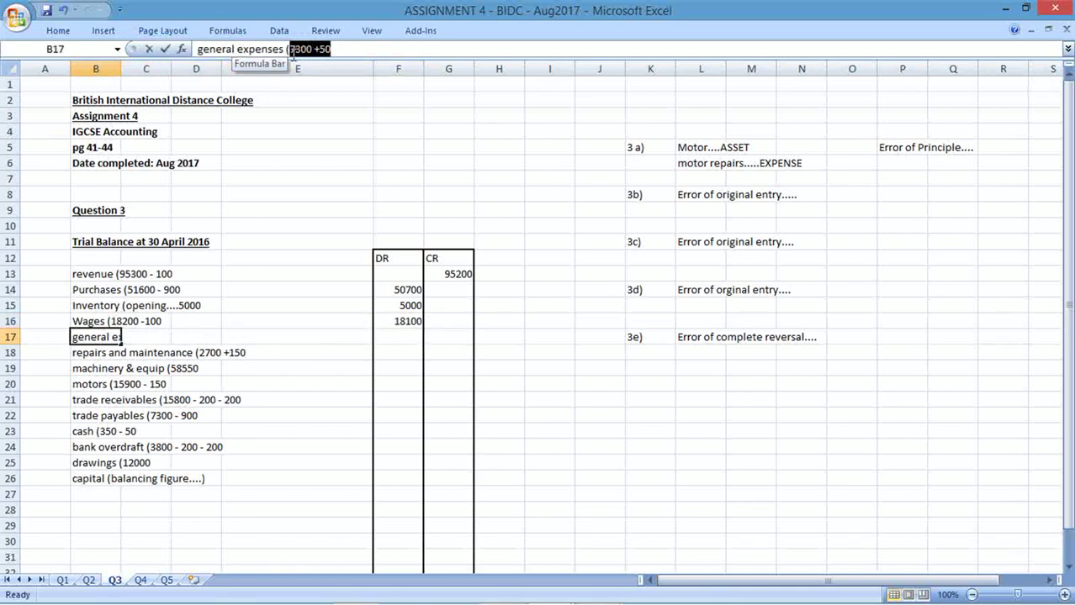
key("ctrl+c")
key("Escape")
key("Right")
key("Right")
key("Right")
key("Right")
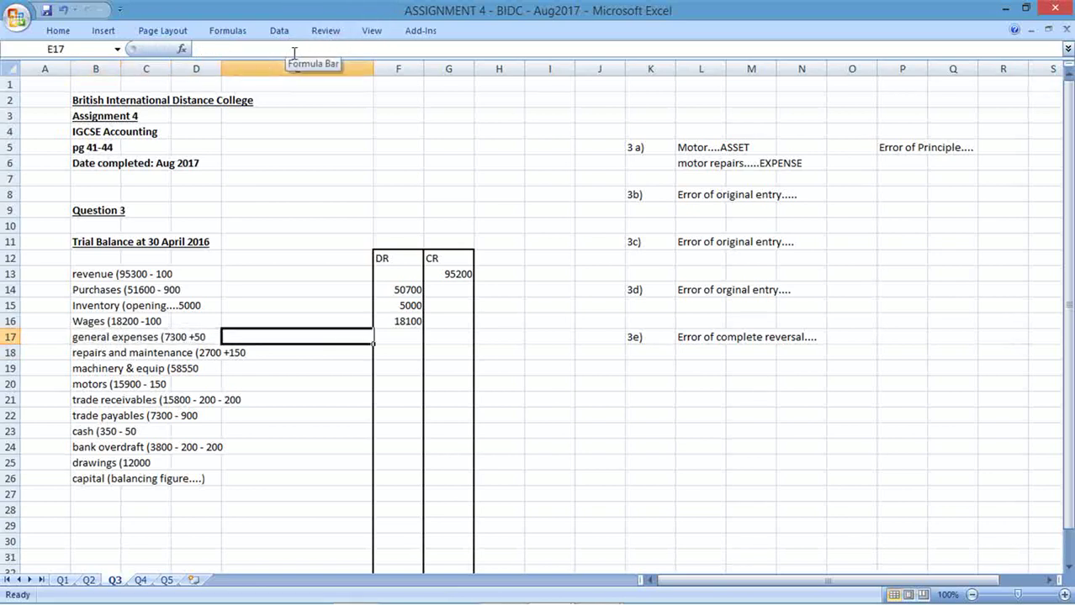
type("=")
key("ctrl+v")
key("Return")
Step: Copy the repairs and maintenance calculation from B18 and enter it as the formula =2700 +150 in debit cell F18
key("Left")
key("Left")
key("Left")
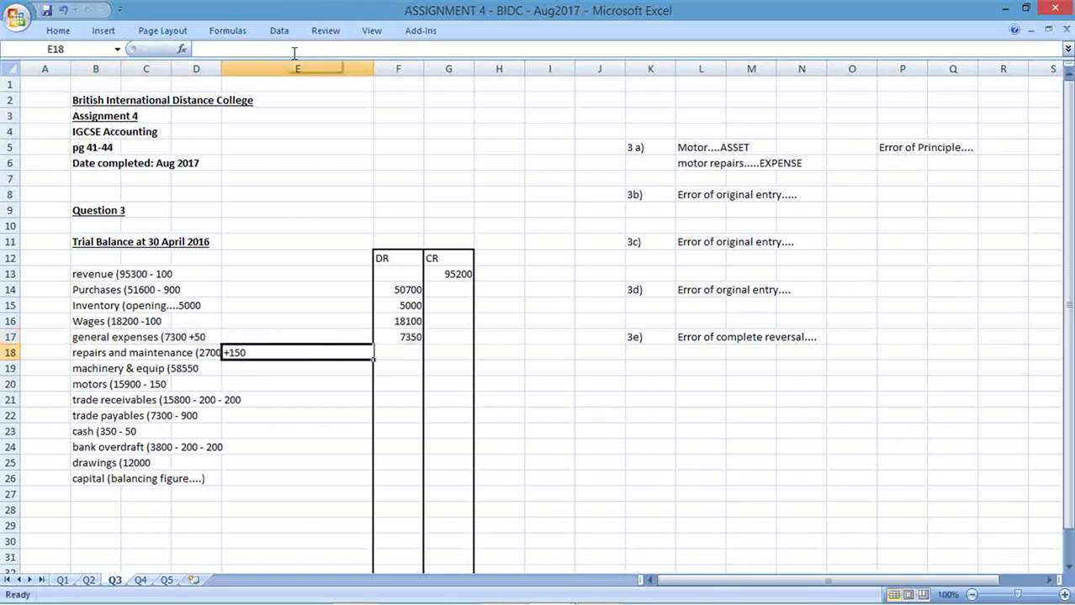
key("Left")
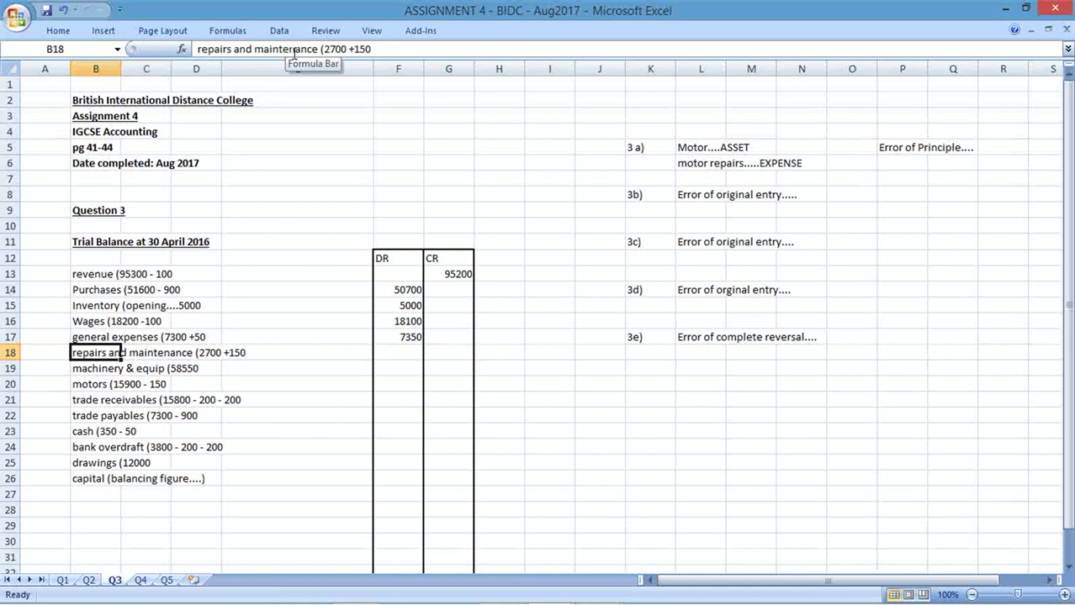
left_click_drag(380, 47, 325, 51)
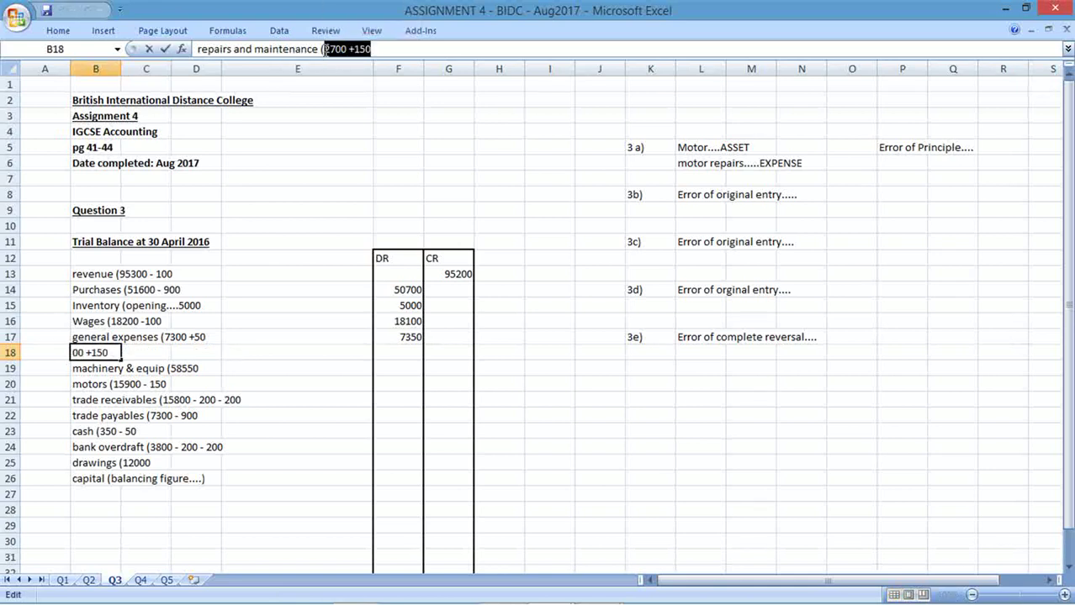
key("Return")
key("Up")
key("Right")
key("Right")
key("Right")
key("Right")
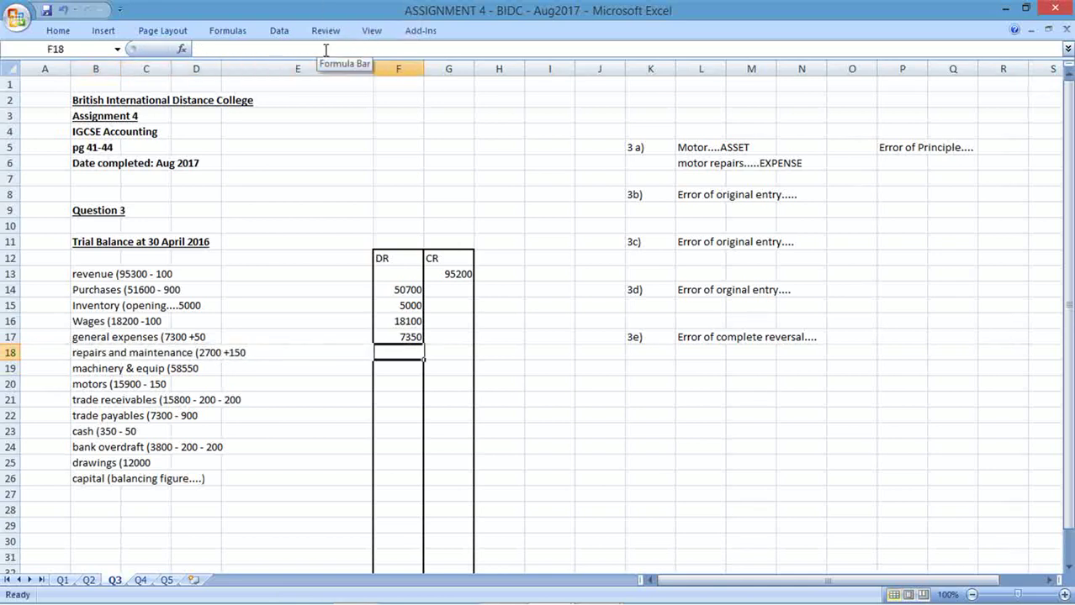
type("=")
key("ctrl+v")
key("Return")
Step: Enter the machinery and equipment amount of 58550 in debit cell F19
key("Down")
key("Up")
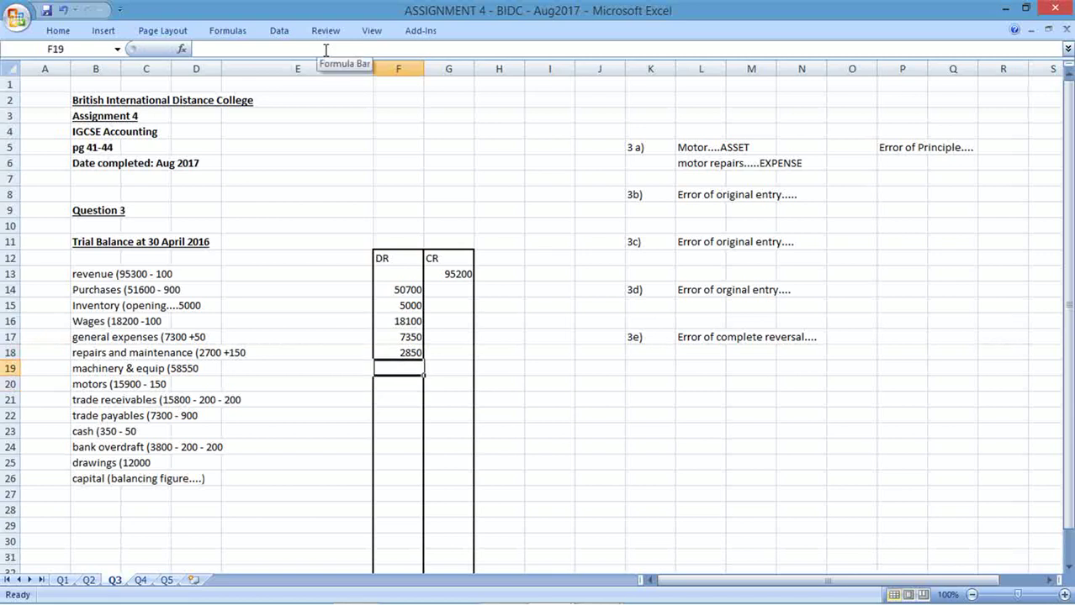
type("58550")
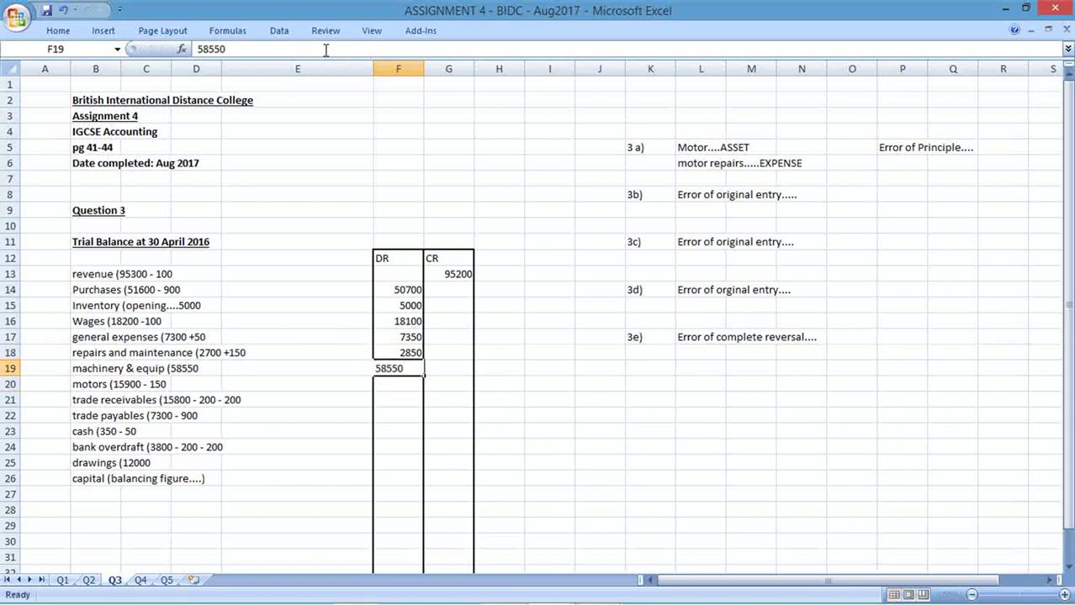
key("Return")
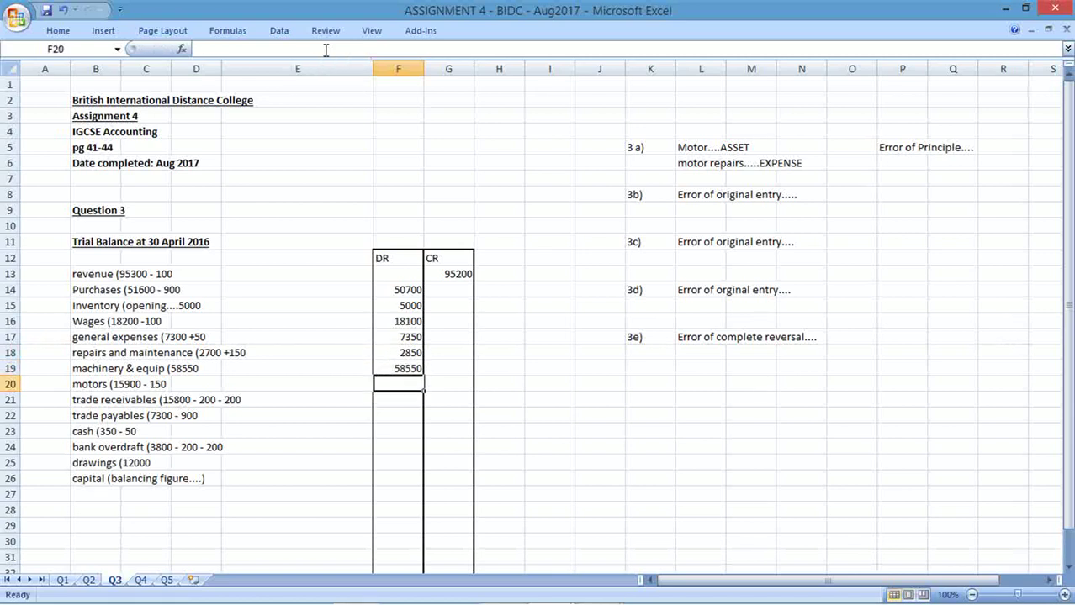
Step: Copy the motors calculation from B20 and enter it as the formula =15900 - 150 in debit cell F20
key("Left")
key("Left")
key("Left")
key("Left")
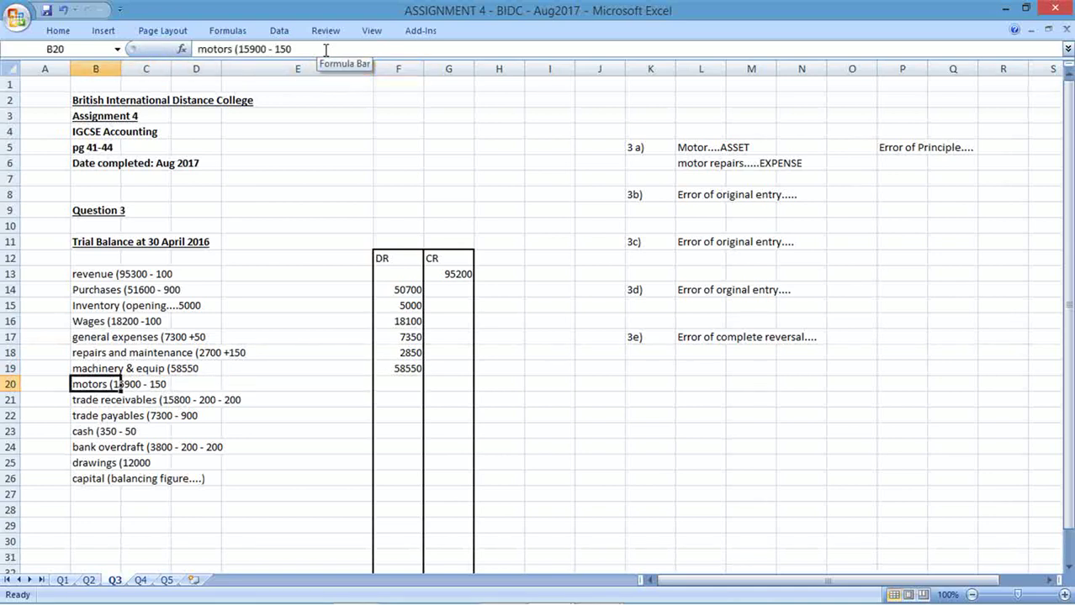
left_click_drag(326, 50, 239, 49)
key("Return")
key("Up")
key("Right")
key("Right")
key("Right")
key("Right")
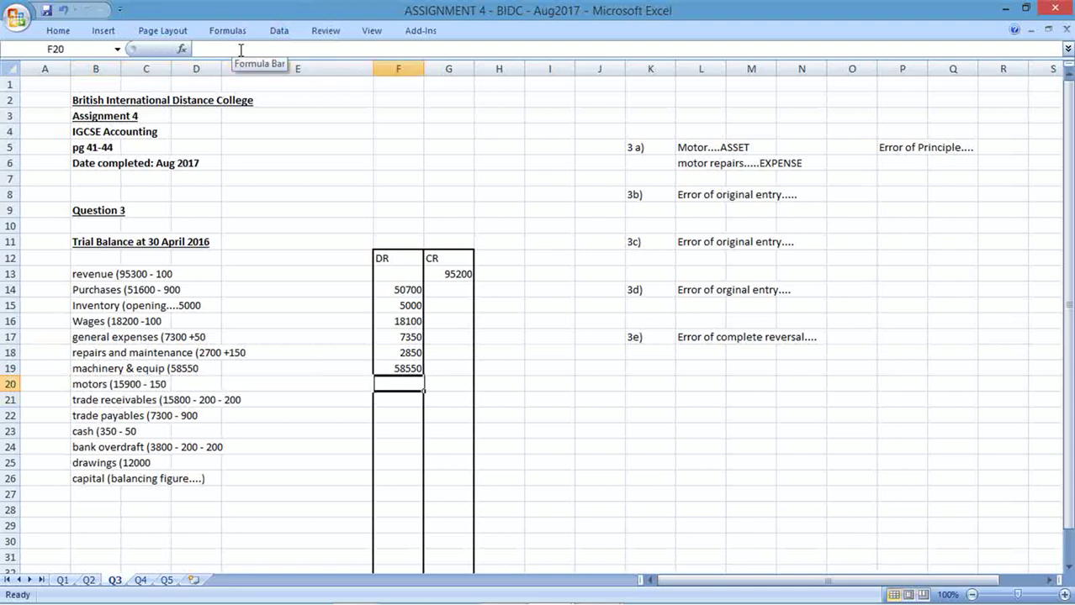
type("=")
key("ctrl+v")
key("Return")
Step: Copy the trade receivables calculation from B21 and enter it as the formula =(15800 - 200 - 200) in debit cell F21
key("Left")
key("Left")
key("Left")
key("Left")
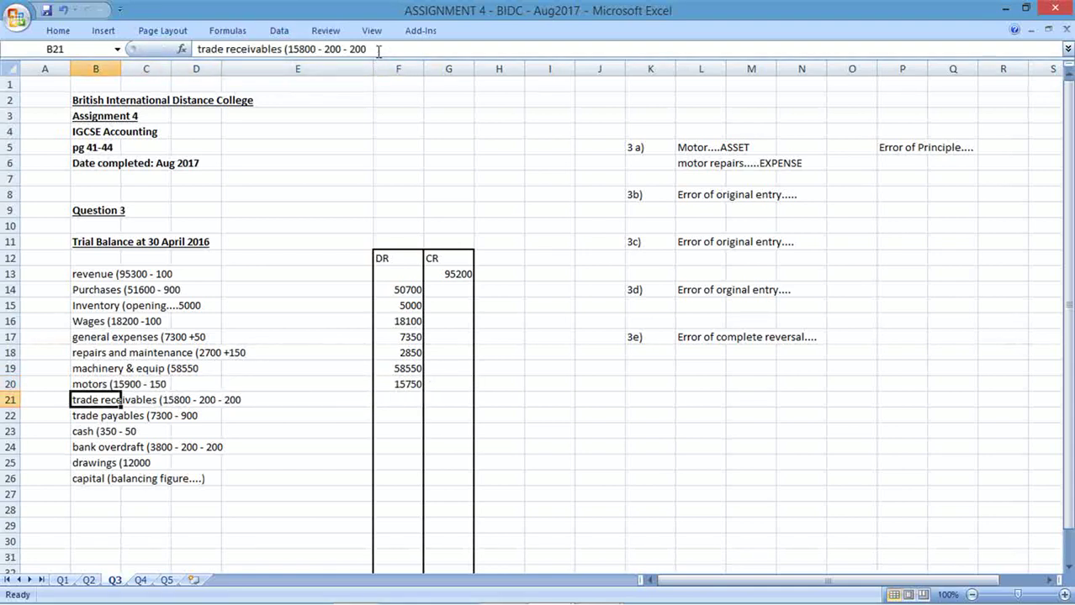
left_click_drag(370, 48, 284, 52)
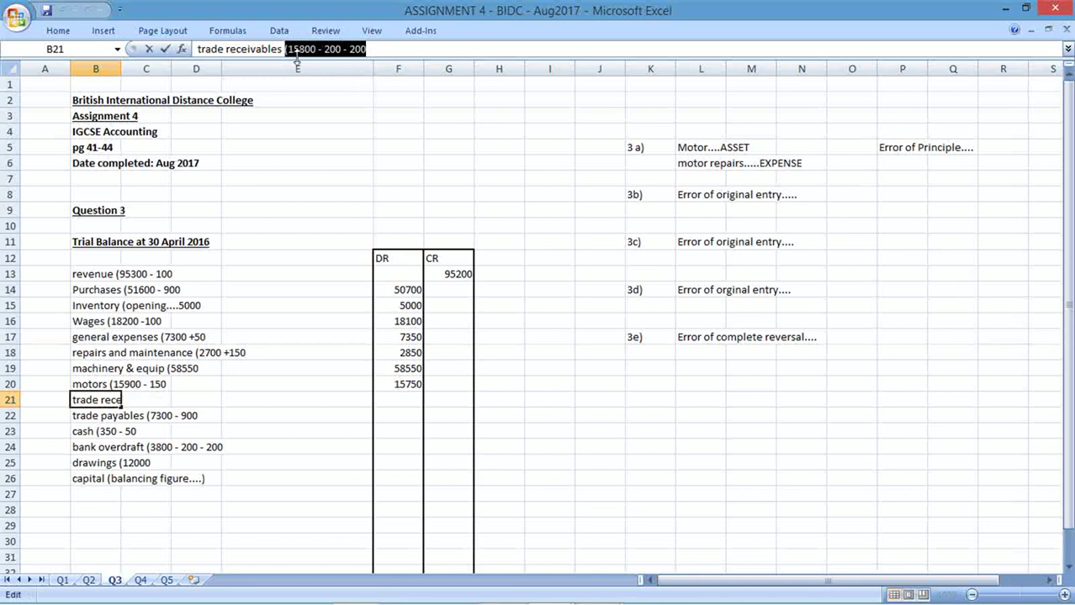
key("ctrl+c")
key("Return")
key("Up")
key("Right")
key("Right")
key("Right")
key("Right")
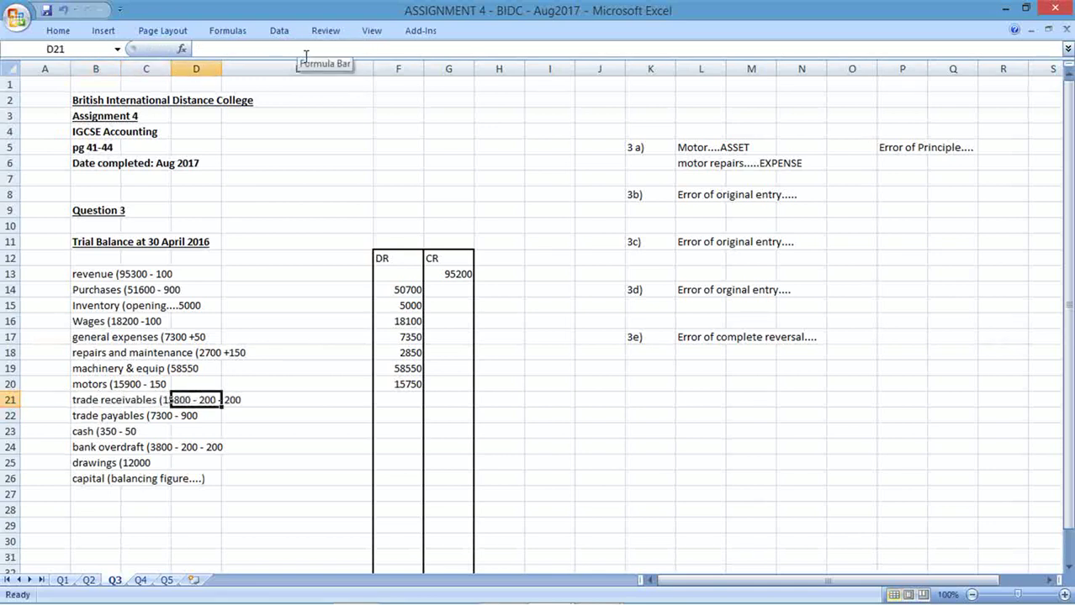
type("=")
key("ctrl+v")
key("Return")
key("Return")
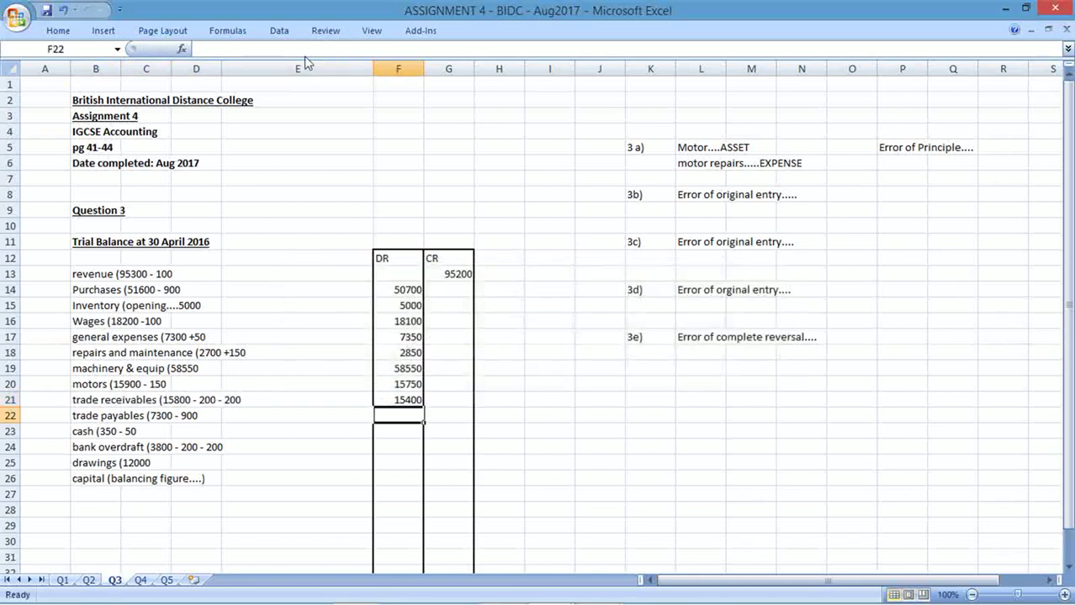
Step: Copy the trade payables calculation from B22 and enter it as the formula =7300 - 900 in credit cell G22
key("Left")
key("Left")
key("Left")
key("Left")
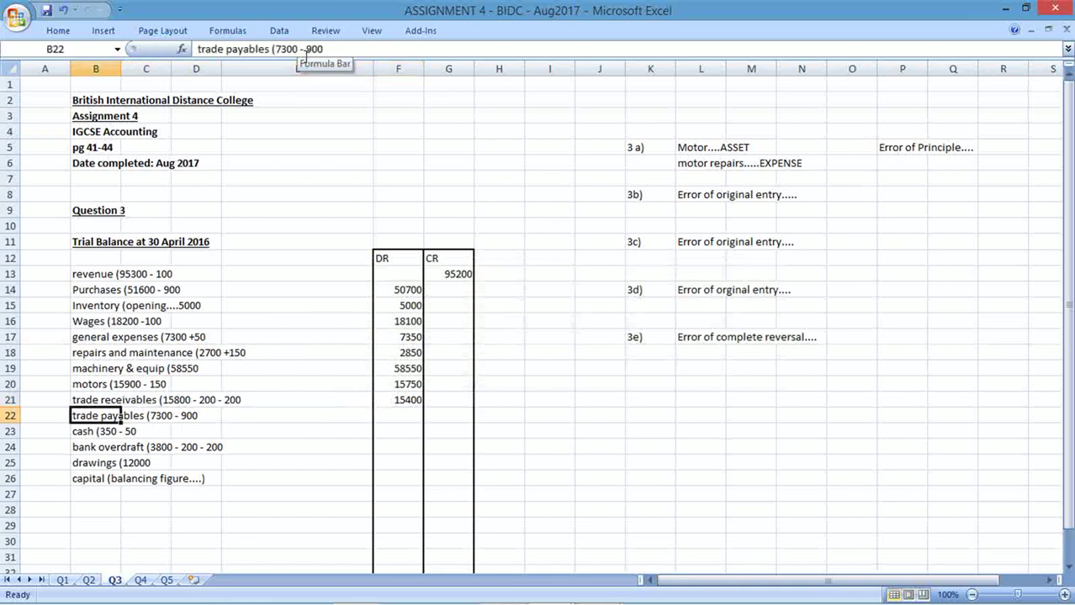
left_click_drag(328, 48, 279, 57)
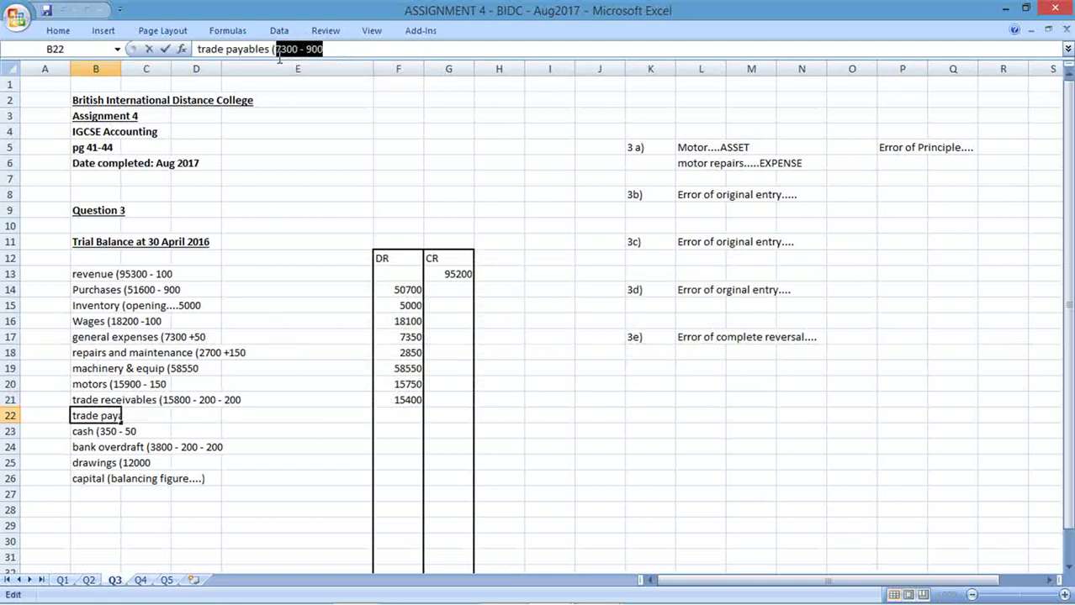
key("ctrl+c")
key("Return")
key("Up")
key("Right")
key("Right")
key("Right")
key("Right")
key("Right")
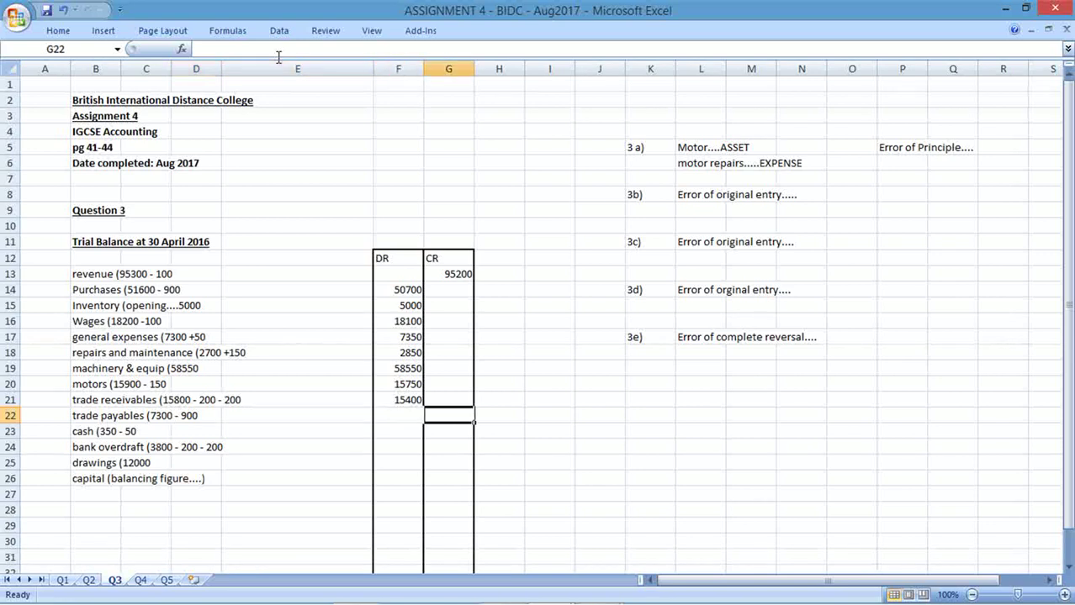
type("=")
key("ctrl+v")
key("Return")
Step: Enter the corrected cash amount of 300 in debit cell F23
key("Left")
key("Left")
key("Left")
key("Left")
key("Left")
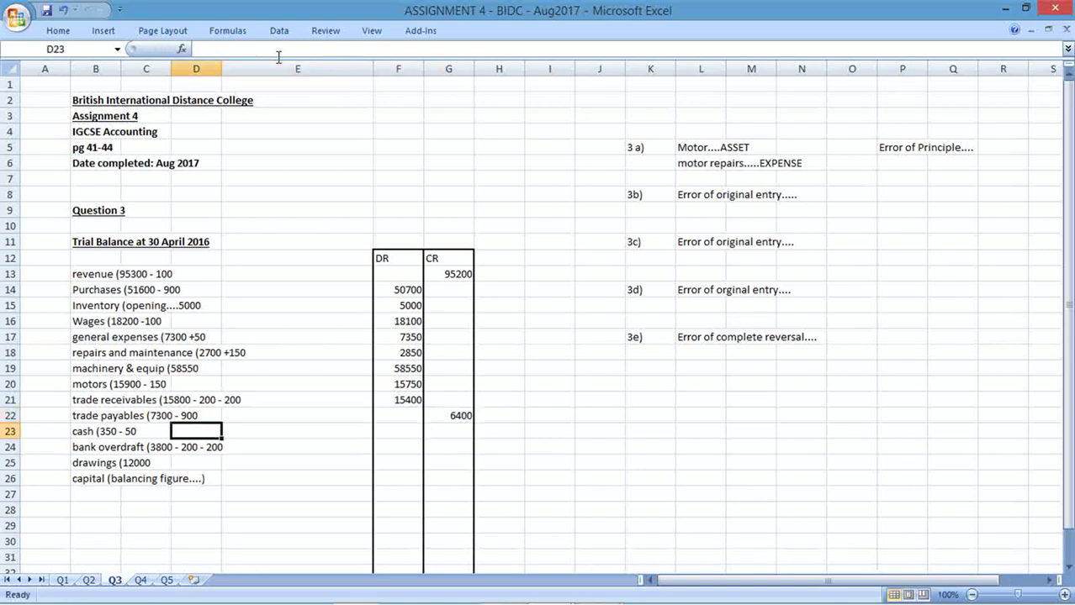
key("Right")
key("Right")
key("Right")
key("Right")
type("300")
key("Return")
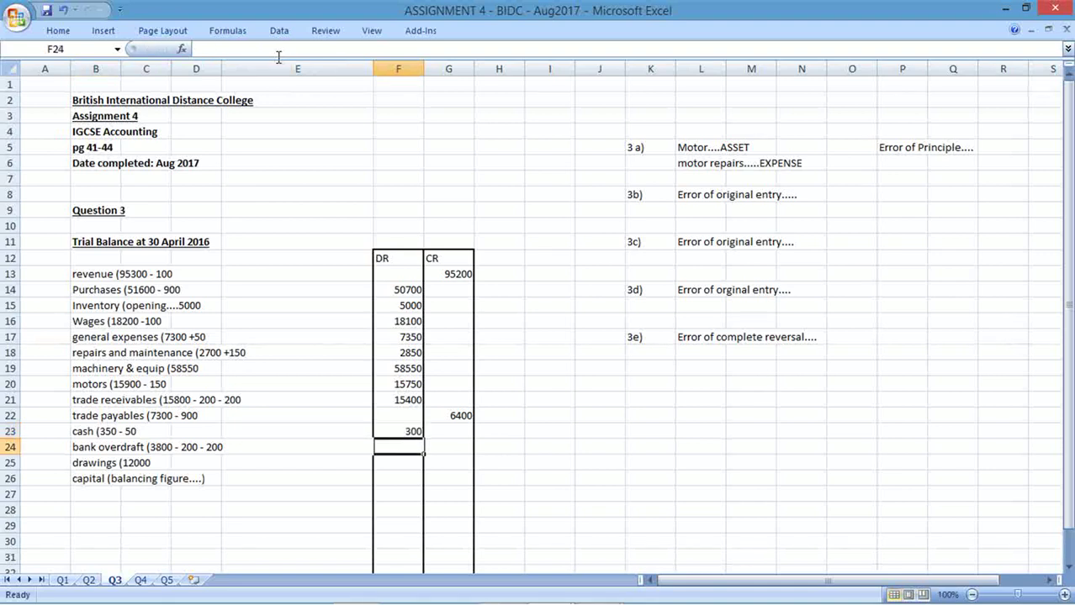
Step: Copy the bank overdraft calculation from B24 and enter it as the formula =3800 - 200 - 200 in credit cell G24
key("Down")
key("Down")
key("Down")
key("Up")
key("Up")
key("Up")
key("Left")
key("Left")
key("Left")
key("Left")
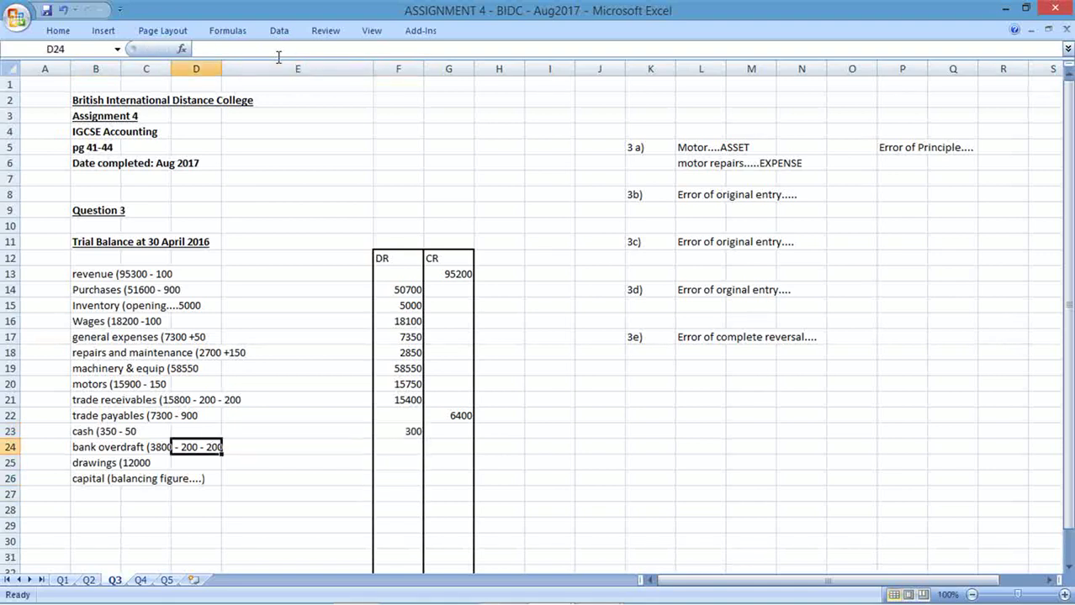
left_click_drag(350, 49, 282, 49)
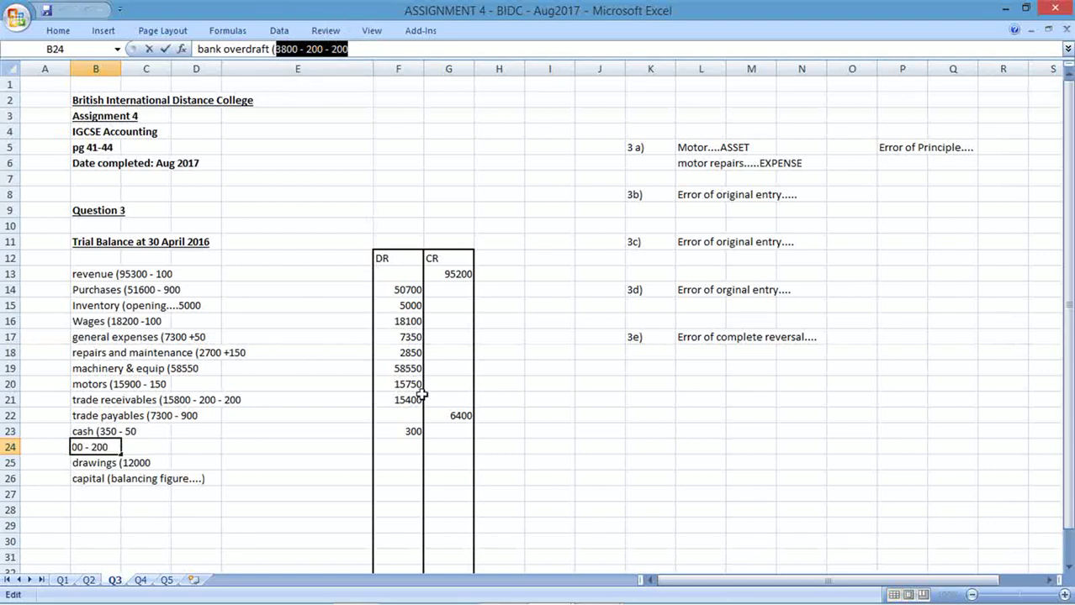
left_click(445, 448)
type("=")
key("ctrl+v")
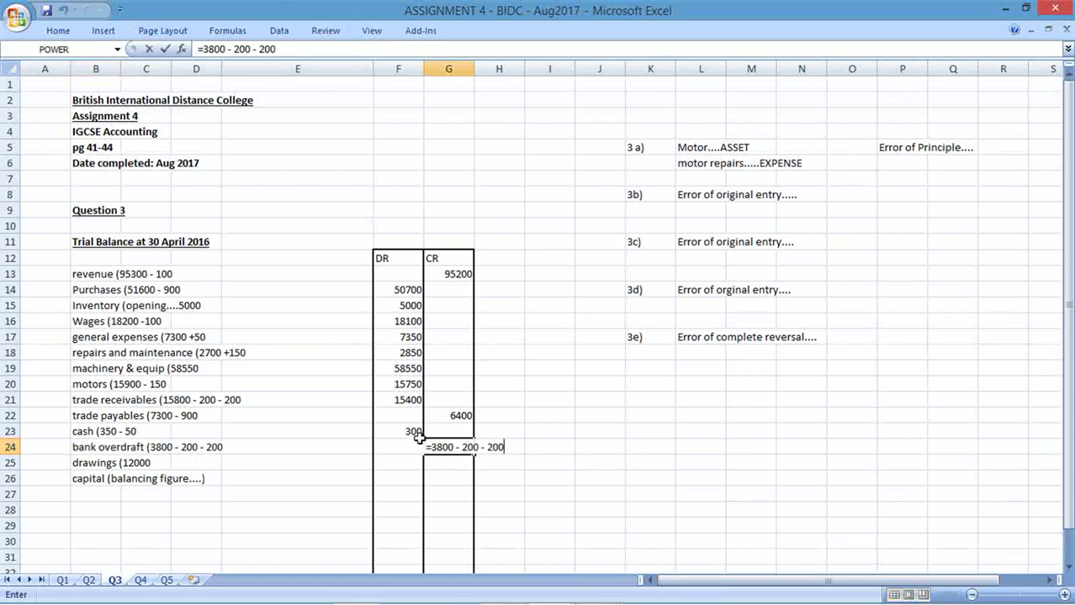
key("Return")
Step: Enter the drawings amount of 12000 in debit cell F25
key("Left")
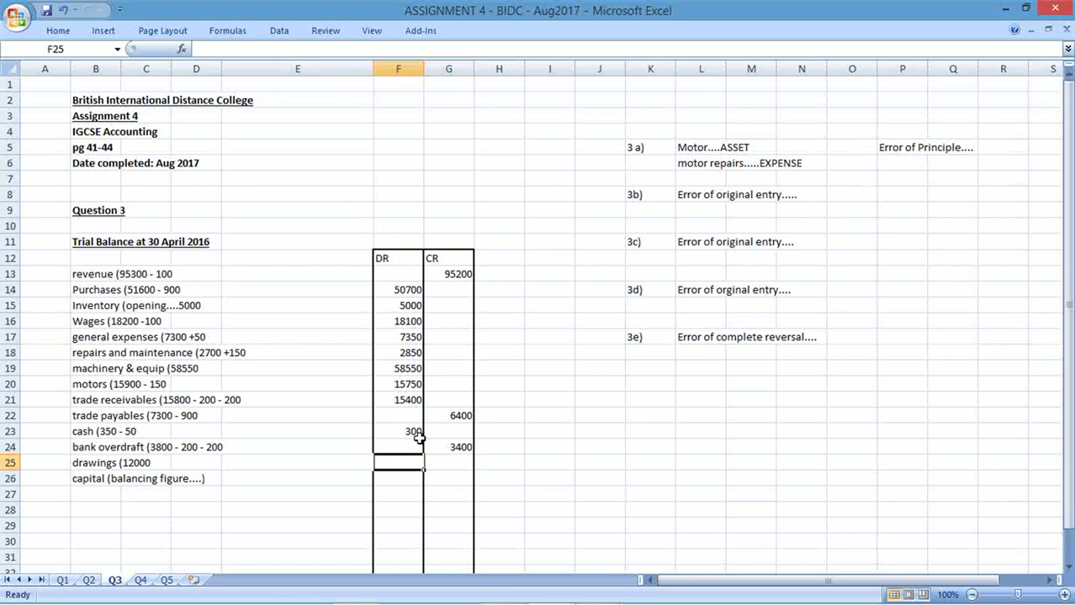
type("12000")
key("Return")
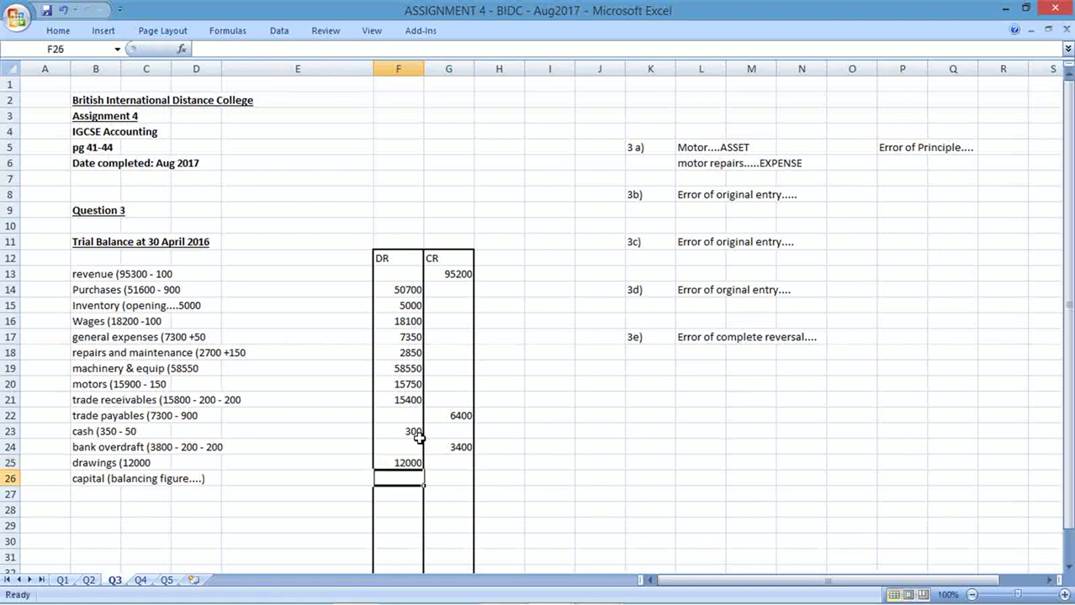
Step: Apply a box border around the totals cells F27:G27 below the capital row
left_click_drag(407, 495, 434, 494)
left_click(58, 30)
left_click(202, 80)
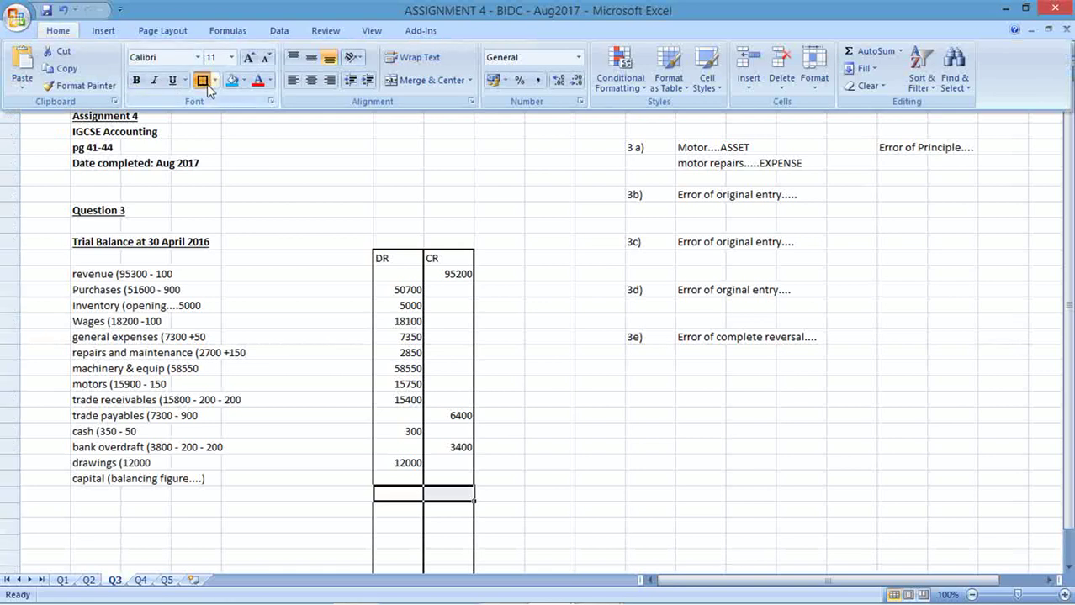
Step: Total the debit column in F27 by summing F13:F26, and set the credit total in G27 to =F27
left_click(400, 498)
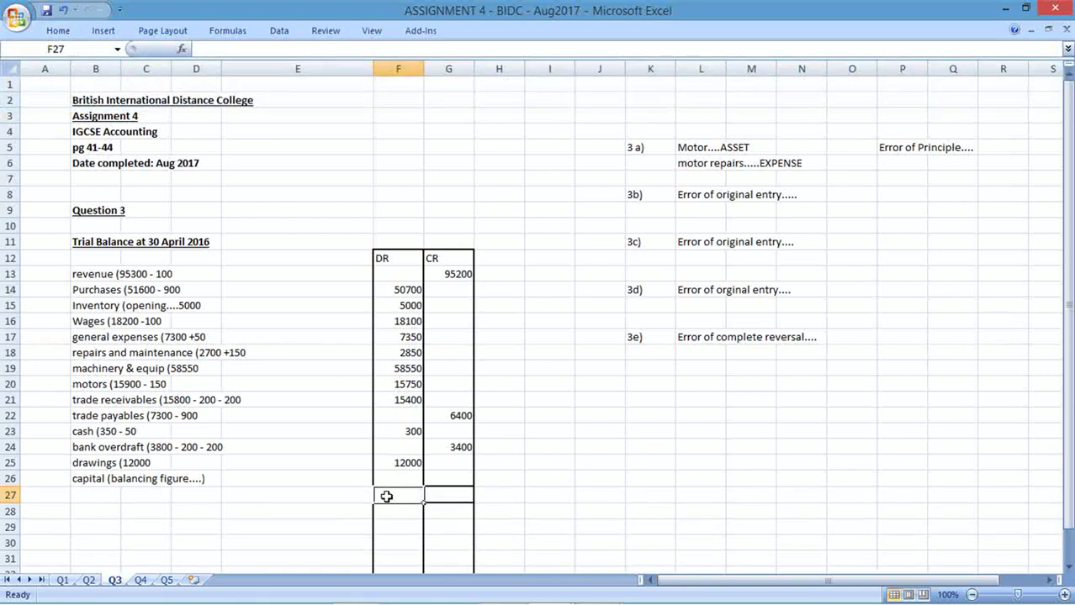
type("=sum(")
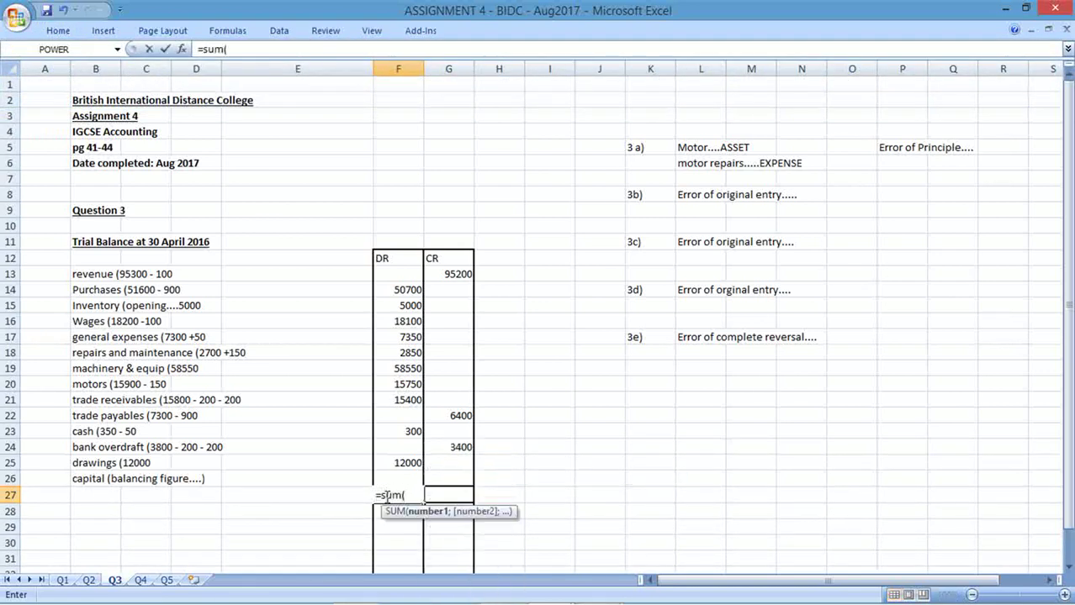
left_click_drag(404, 267, 418, 471)
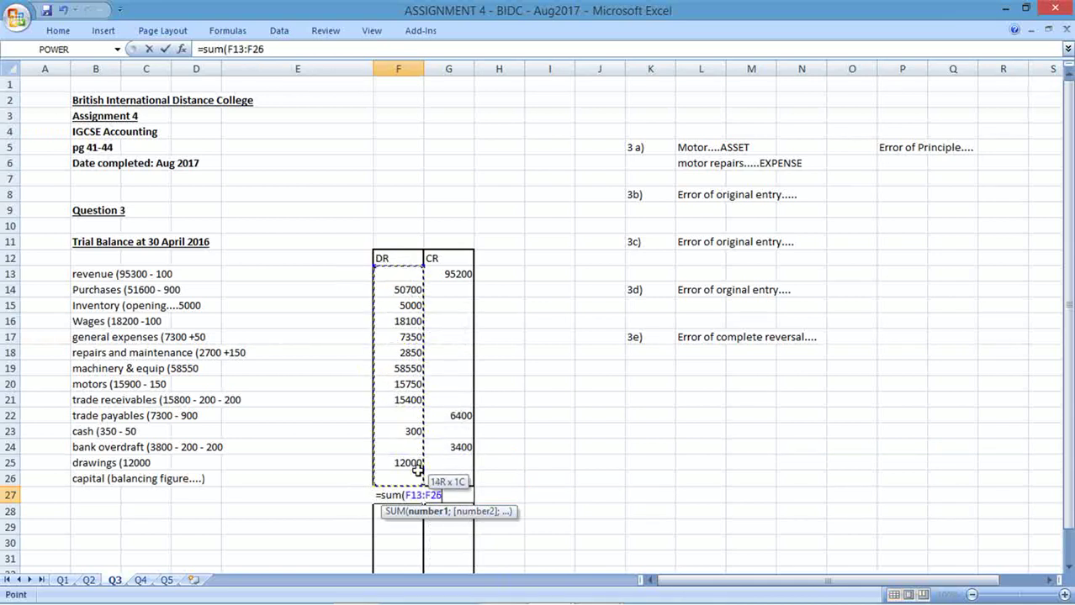
key("Return")
left_click(431, 494)
type("=")
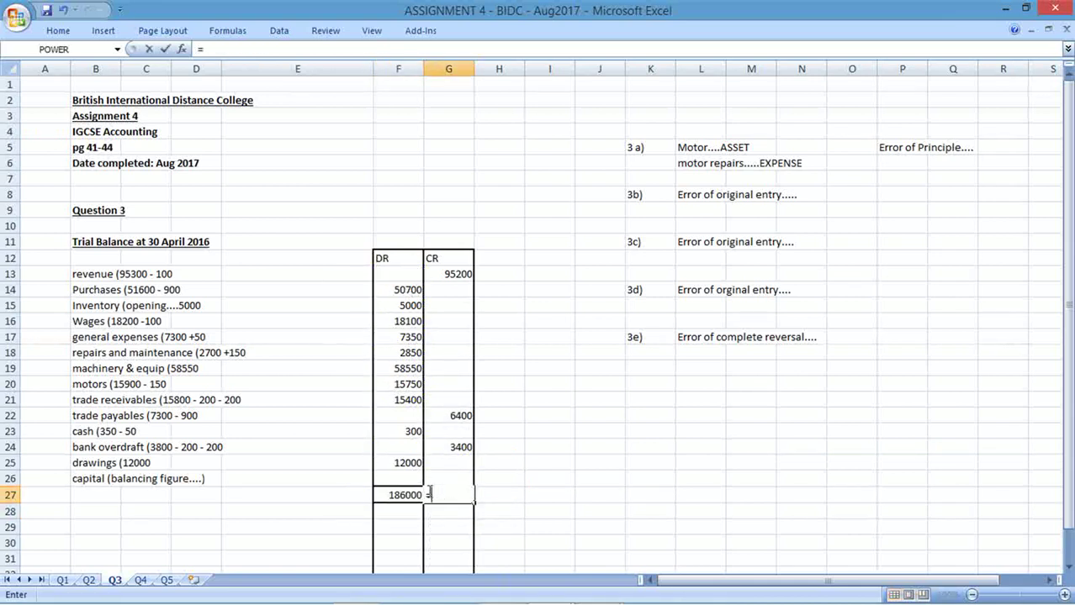
left_click(395, 495)
key("Return")
Step: Calculate the capital balancing figure in credit cell G26 with the formula =G27-G13-G22-G24
left_click(455, 477)
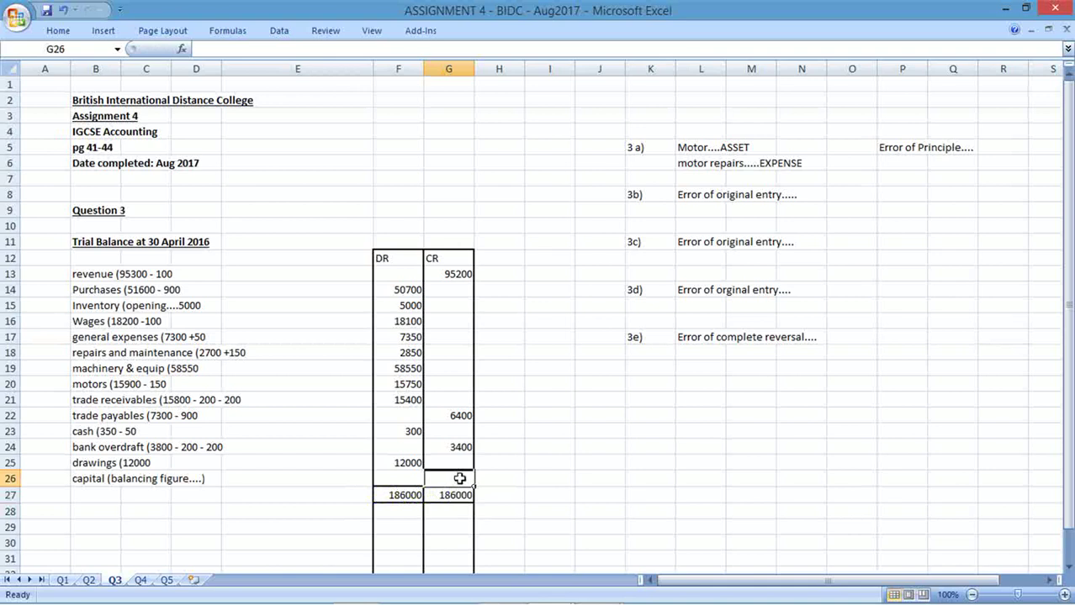
type("=")
left_click(458, 494)
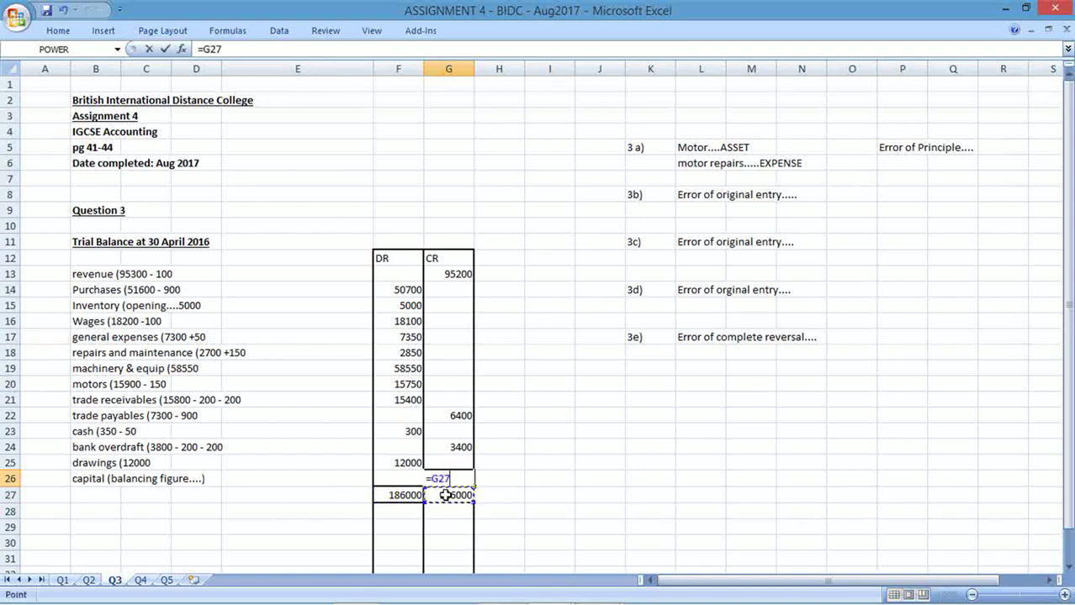
type("-")
left_click(458, 276)
type("-")
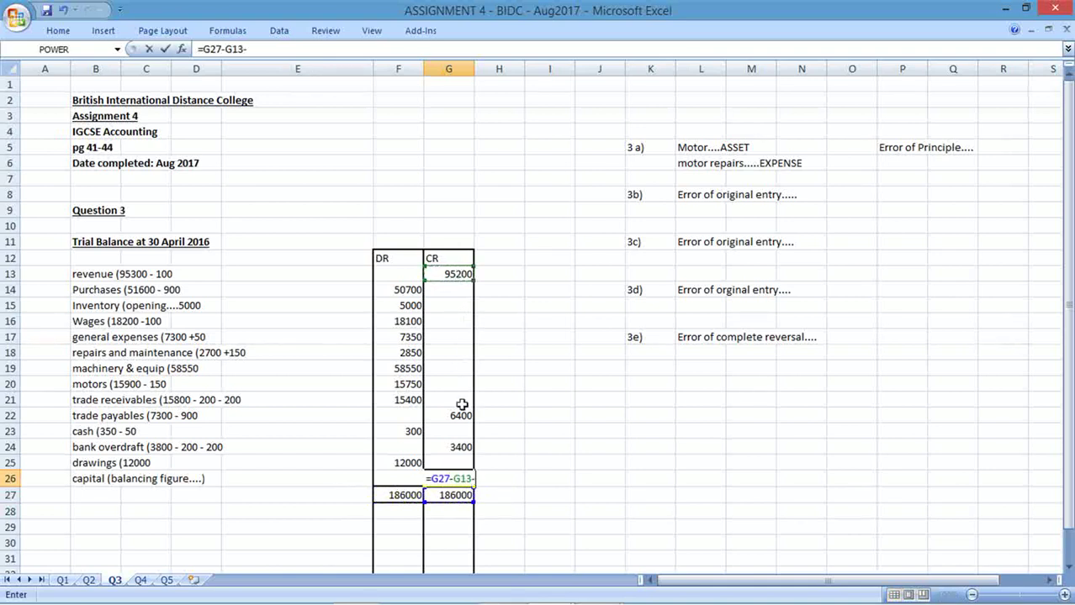
left_click(462, 415)
type("-")
left_click(458, 447)
key("Return")
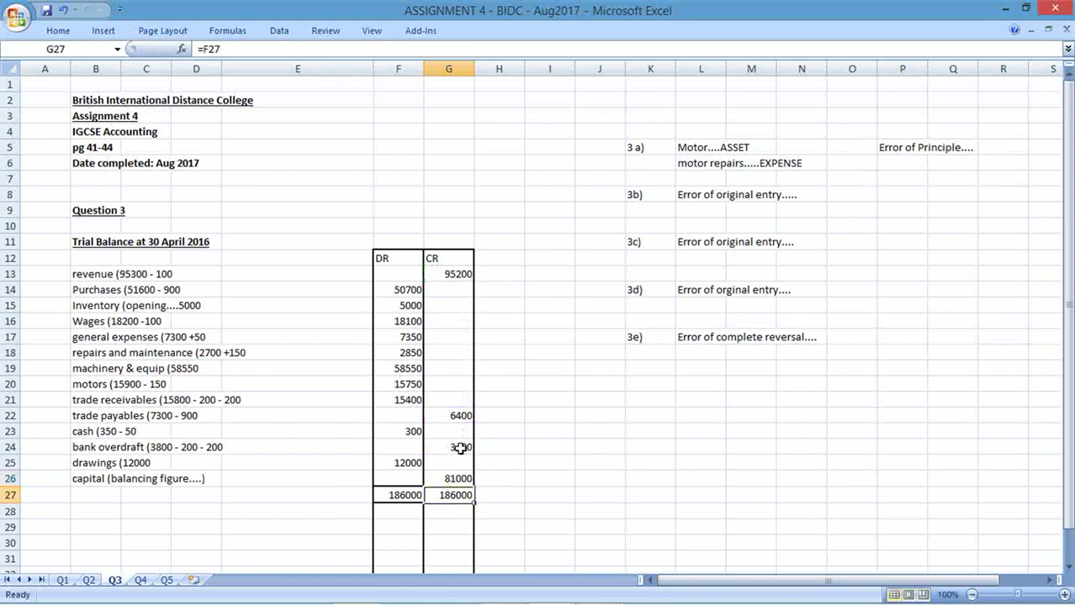